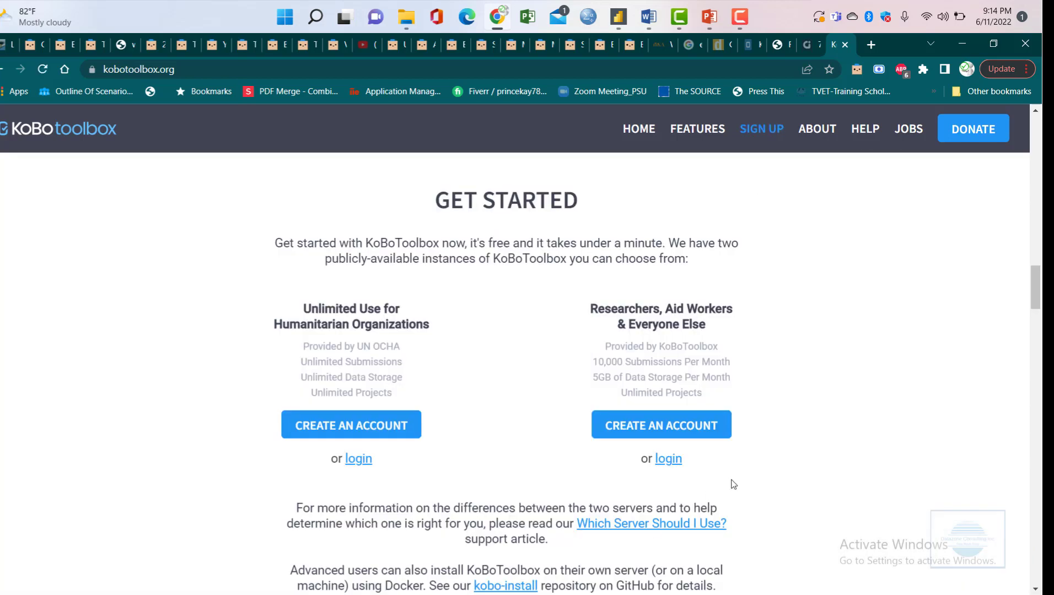
- Log in to the general-use server to reach the six deployed projects list
click(674, 463)
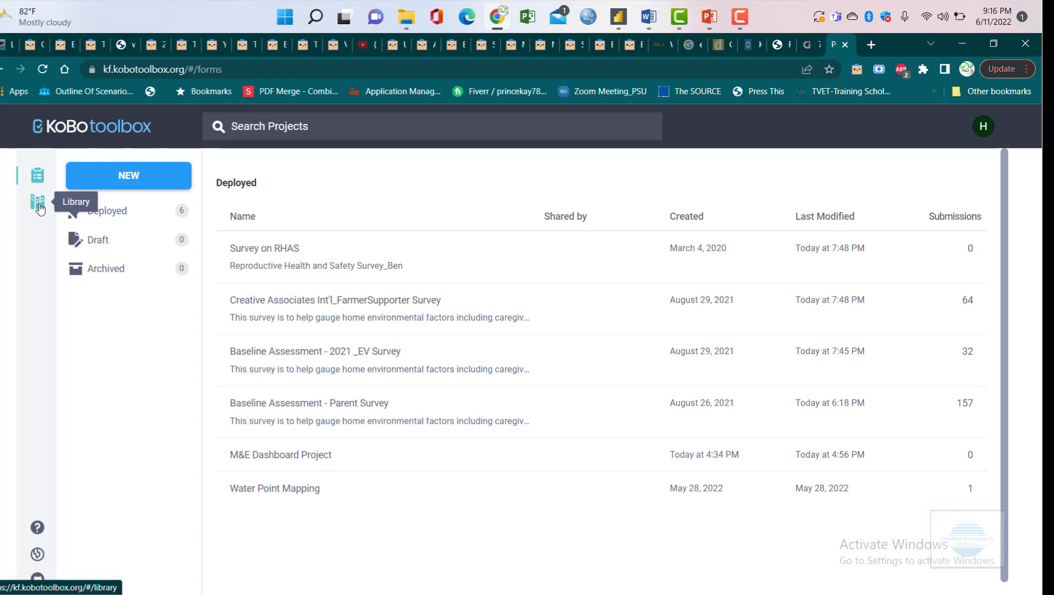
click(38, 203)
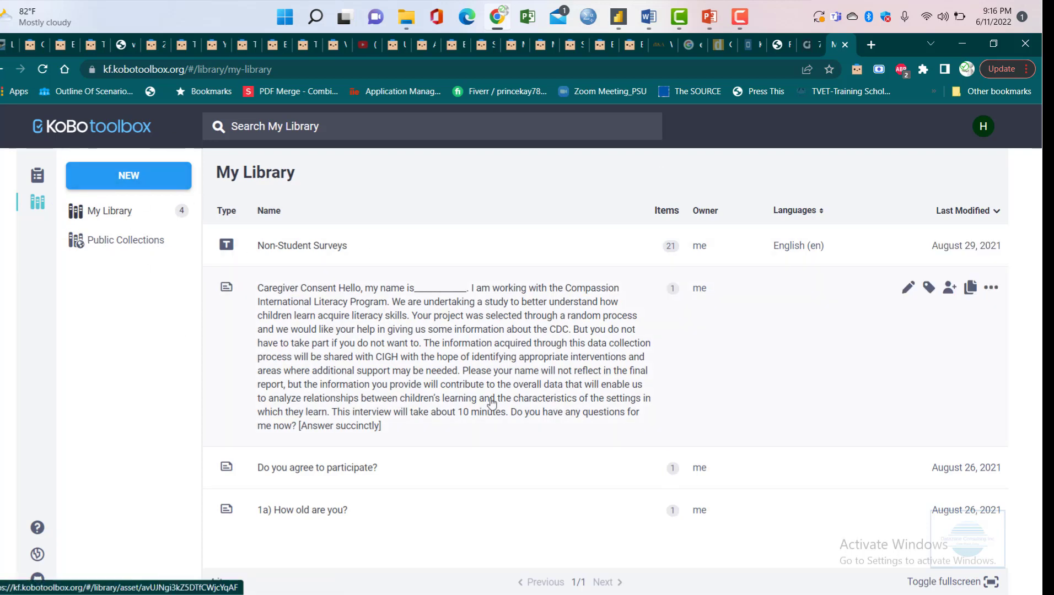
click(123, 240)
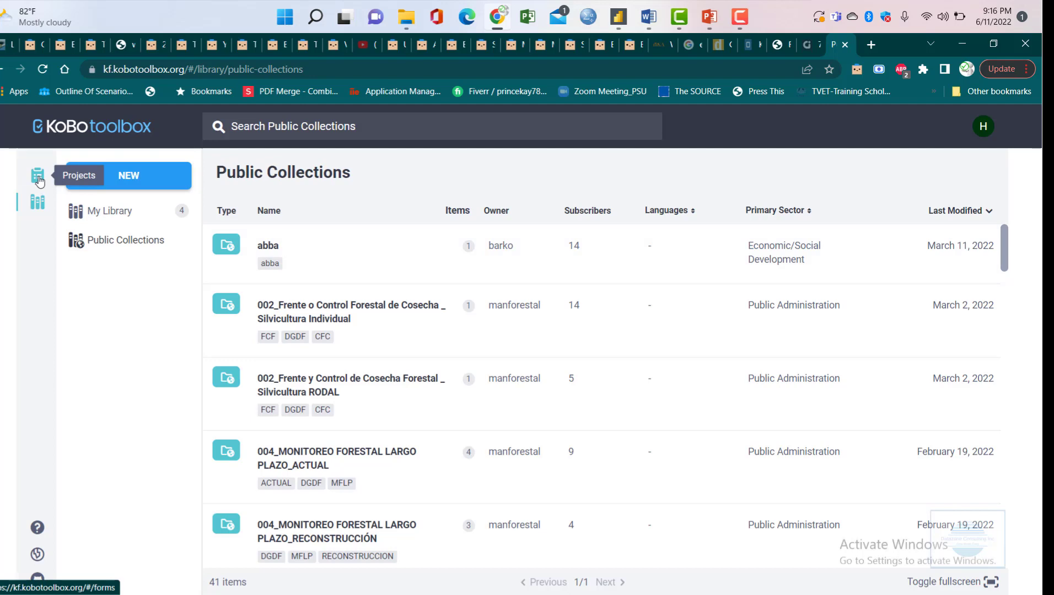
click(38, 181)
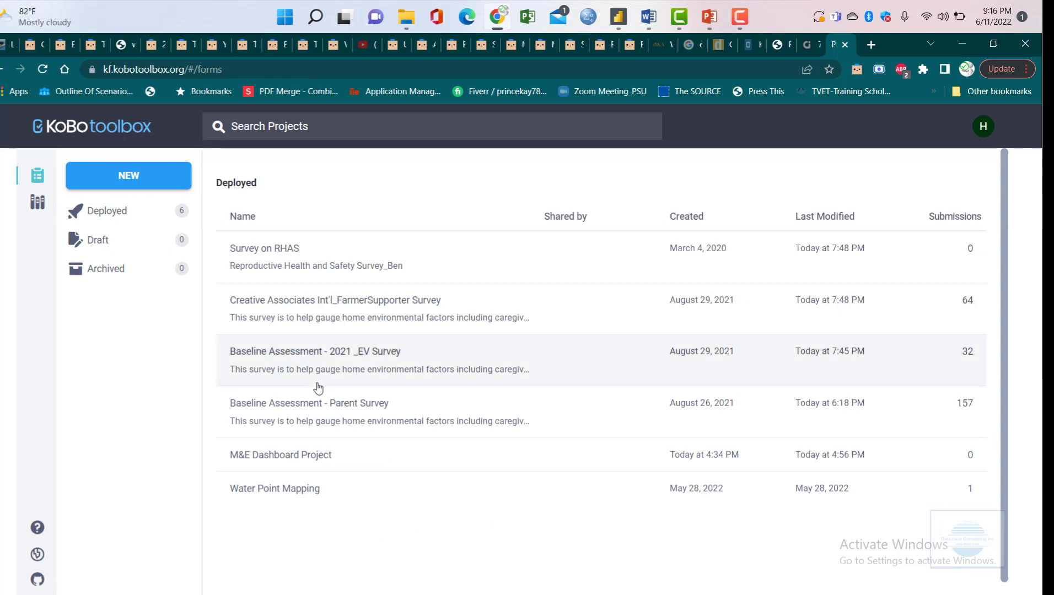
- Start a new project via NEW to see the 'Choose a source' options
click(160, 181)
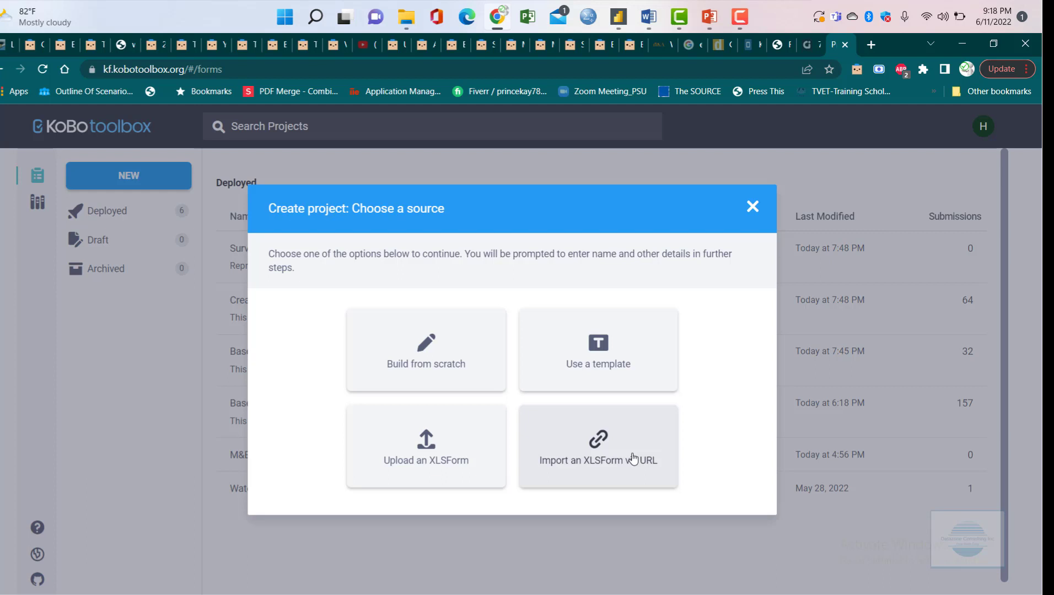
- Choose 'Build from scratch' to bring up the Project details form
click(439, 358)
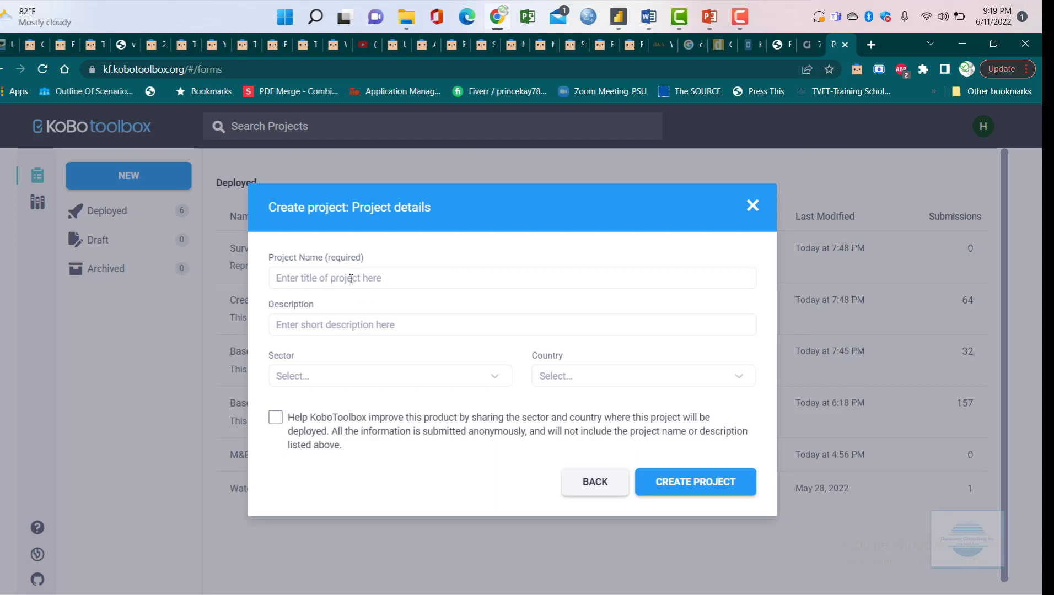
- Enter 'Student Trial Test' as the project name, browsing the Sector list without picking one
click(350, 277)
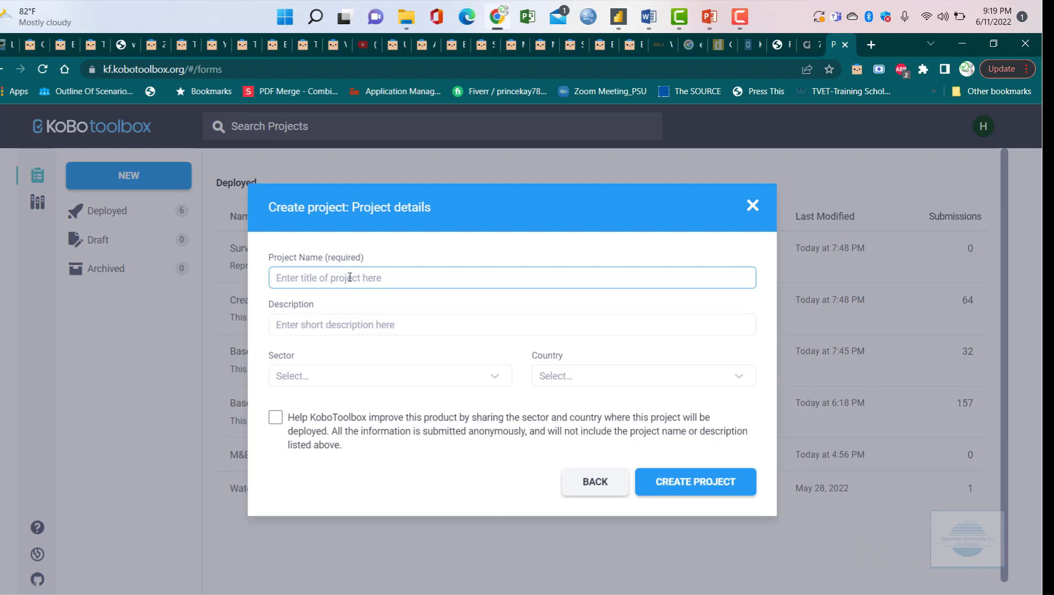
text(Student Trial Test)
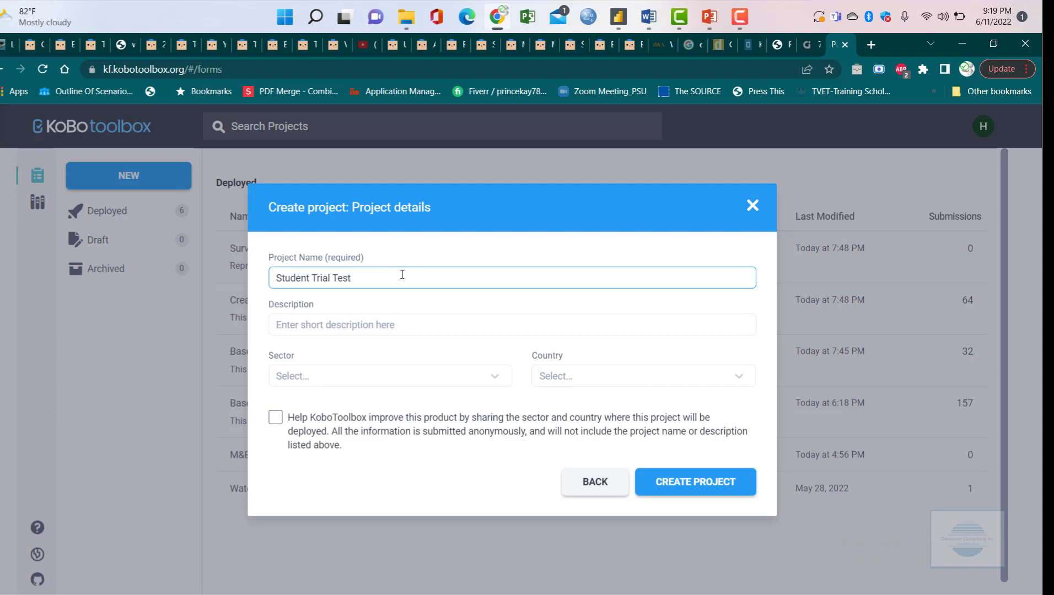
click(361, 321)
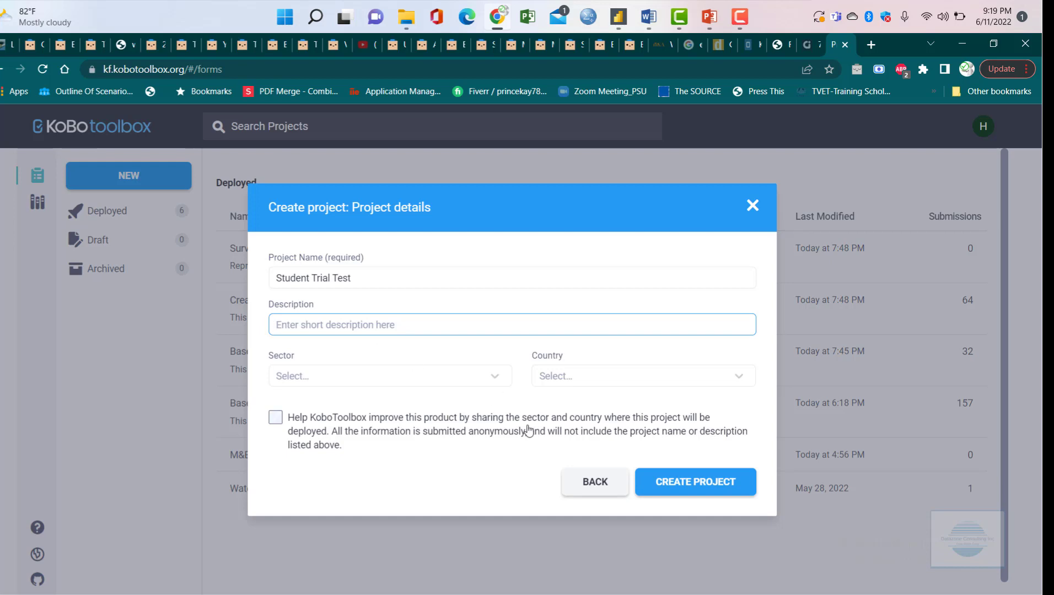
click(324, 382)
scroll(371, 439, down, 3)
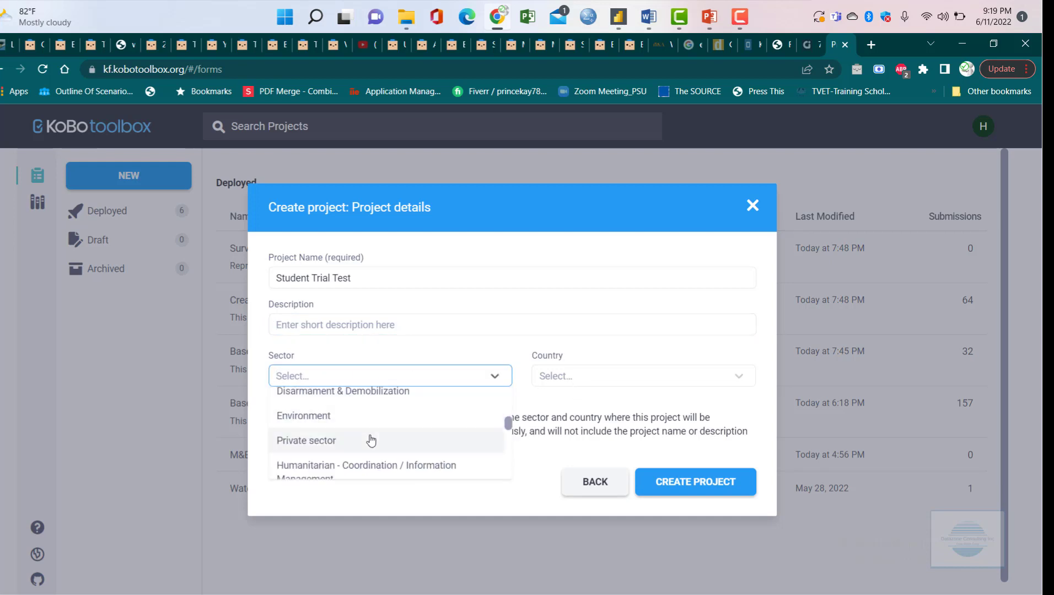
scroll(371, 440, up, 3)
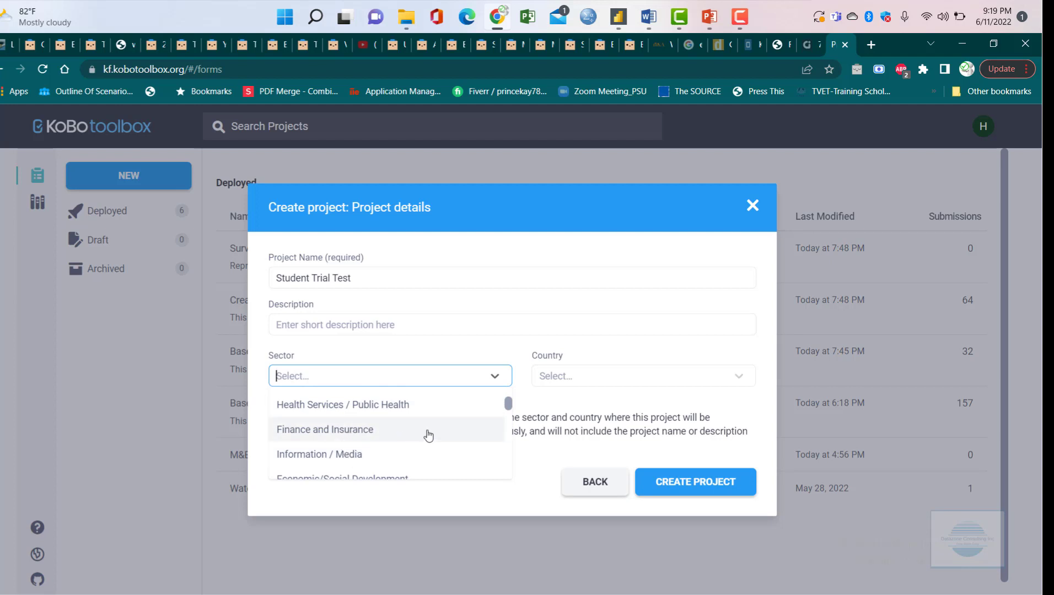
scroll(386, 435, down, 5)
scroll(383, 435, up, 6)
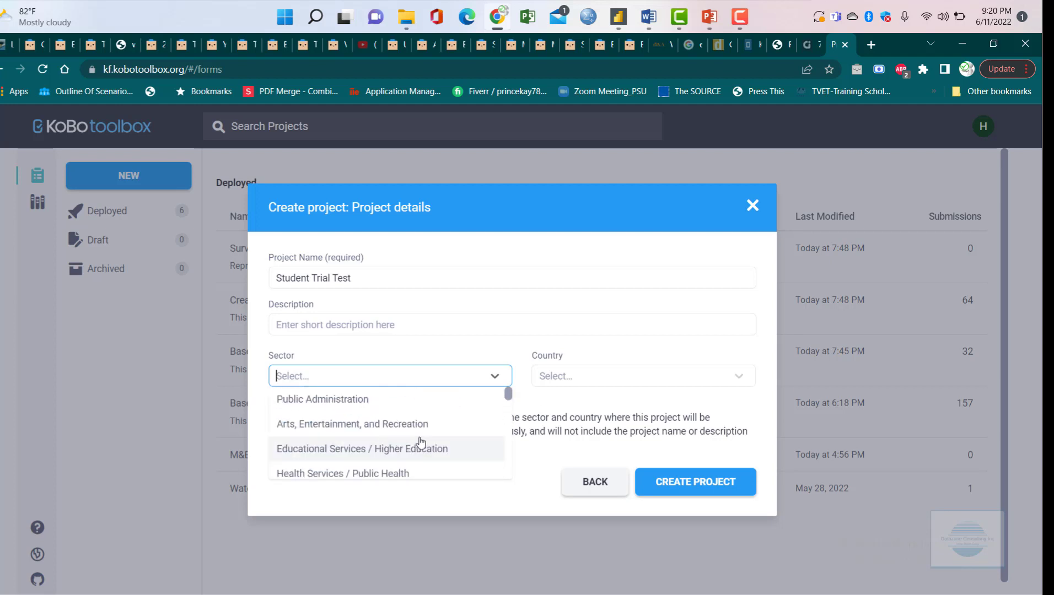
scroll(425, 438, down, 5)
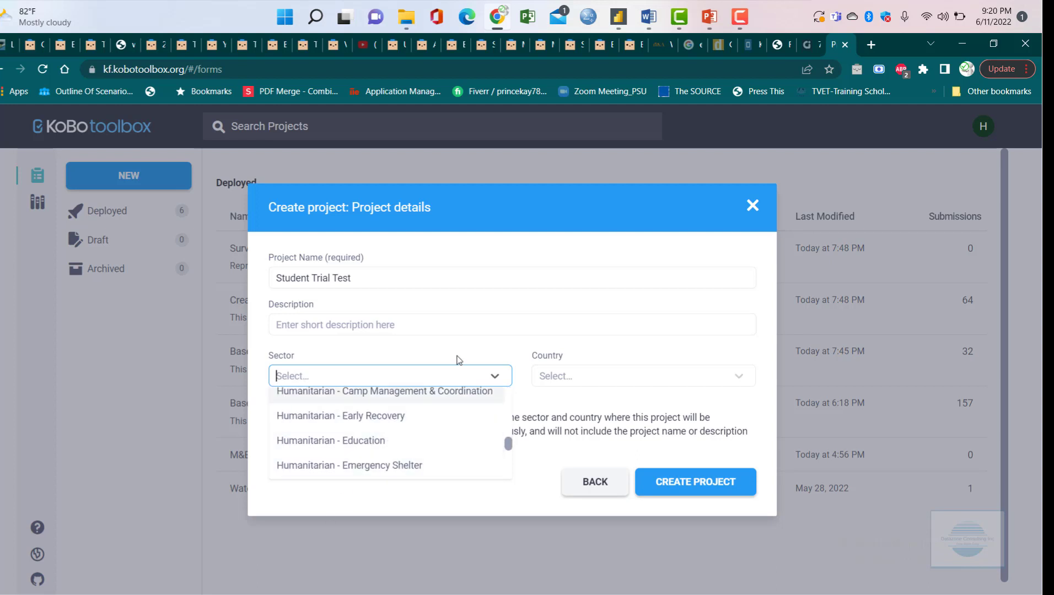
click(602, 218)
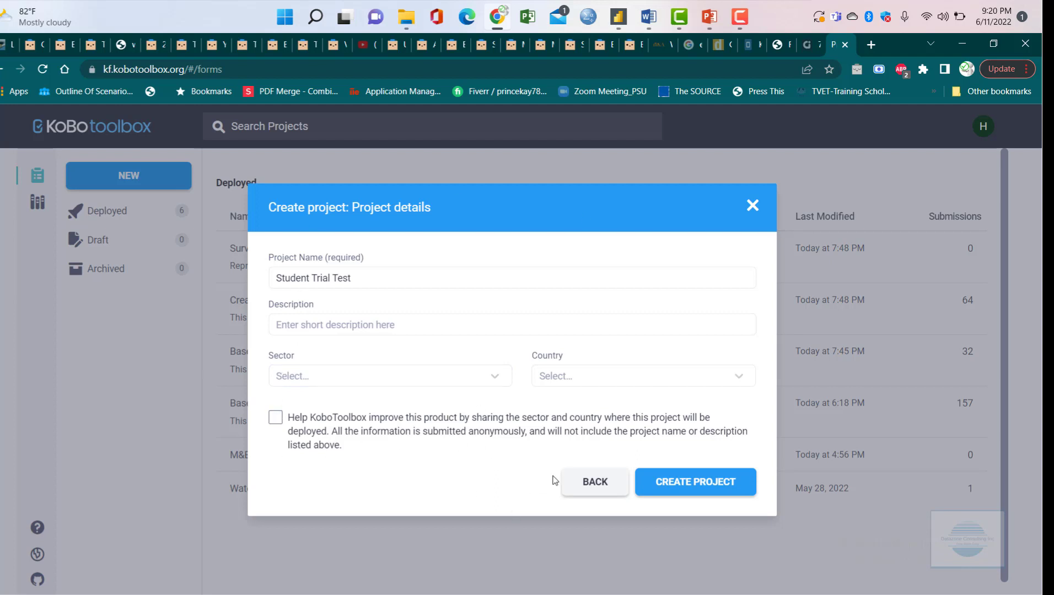
- Create the Student Trial Test project and place the cursor after 'Test' in its title
click(698, 485)
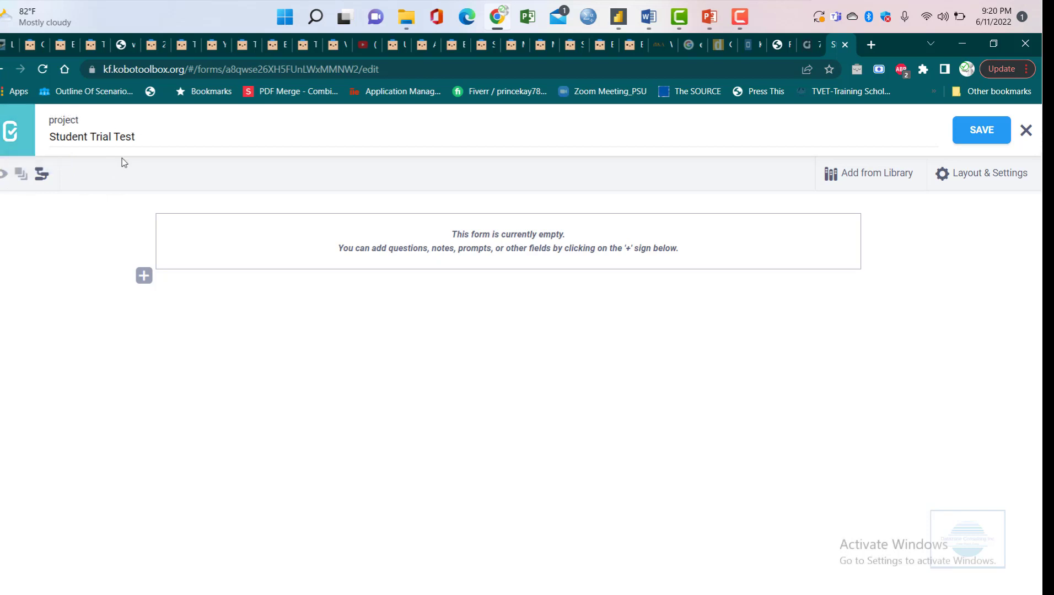
click(110, 138)
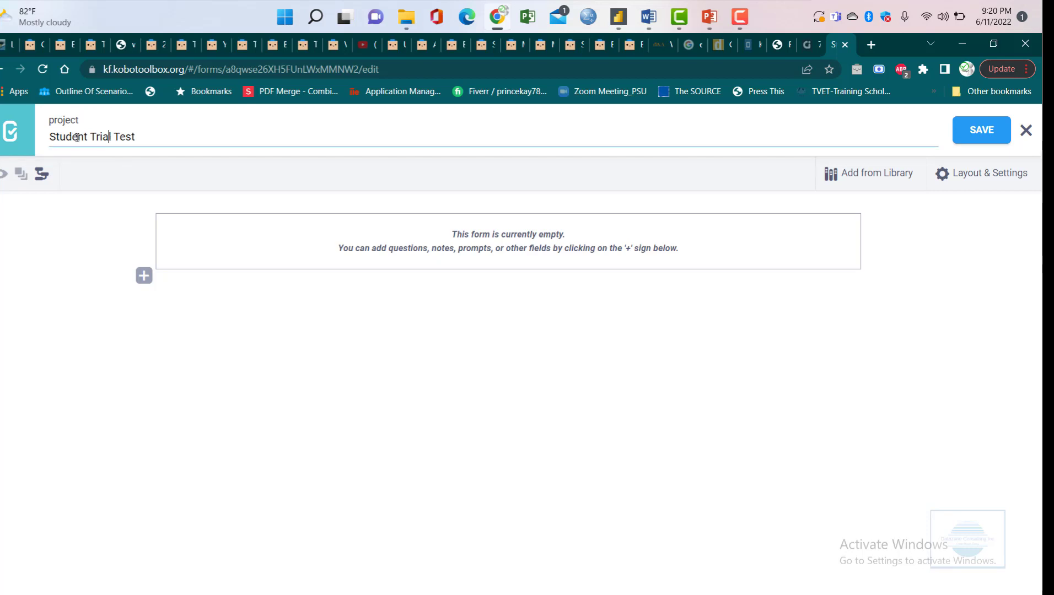
click(156, 137)
- Replace the title 'Student Trial Test' with 'Student Test' and save
drag(155, 137, 22, 138)
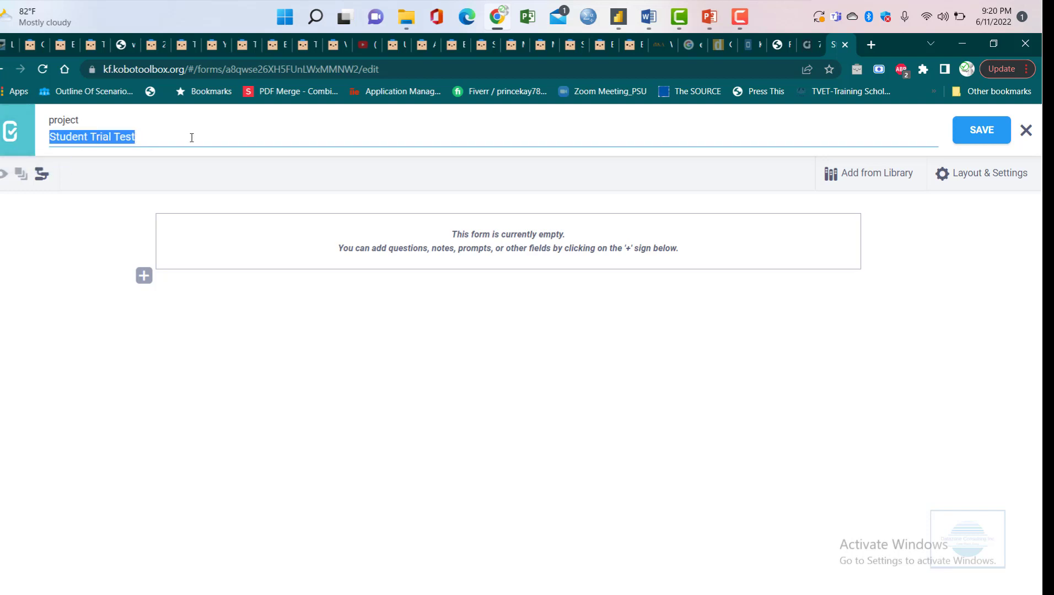
key(BackSpace)
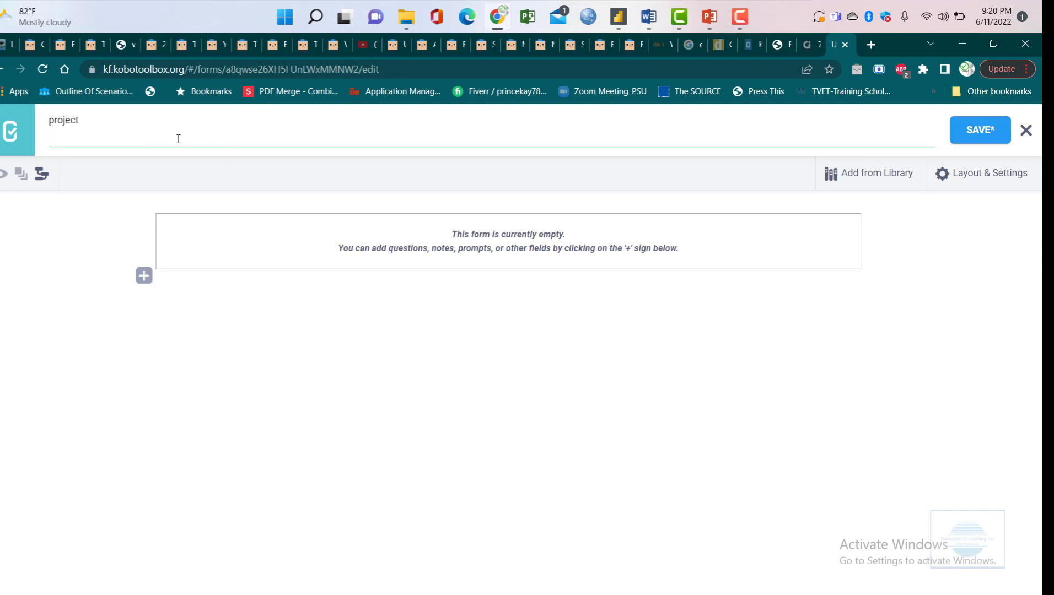
text(Student Test)
click(982, 135)
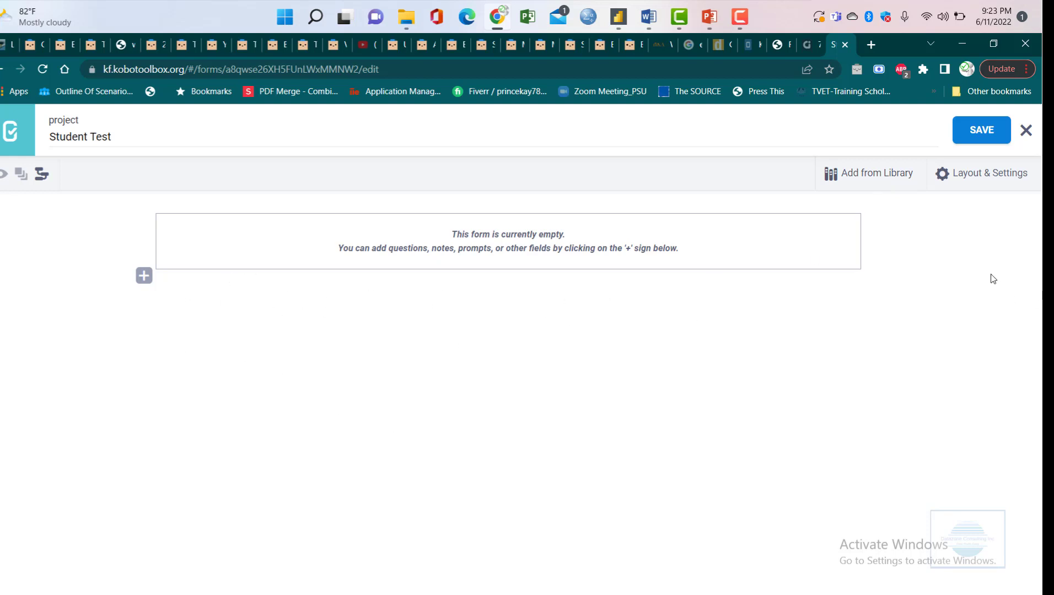
click(987, 184)
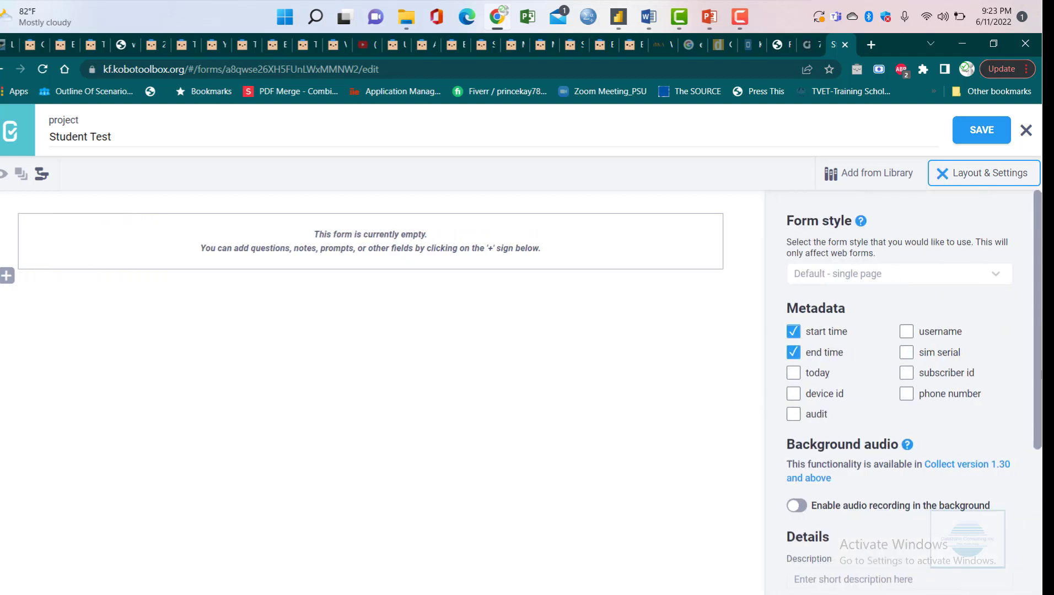
scroll(910, 260, down, 2)
scroll(910, 260, up, 2)
scroll(1040, 316, down, 1)
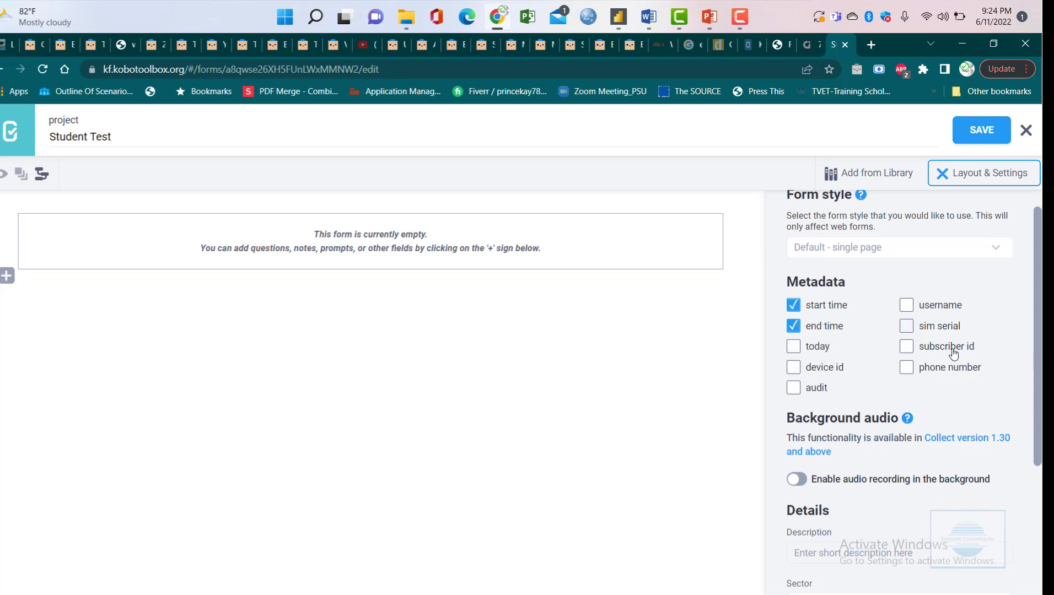
scroll(1031, 380, down, 2)
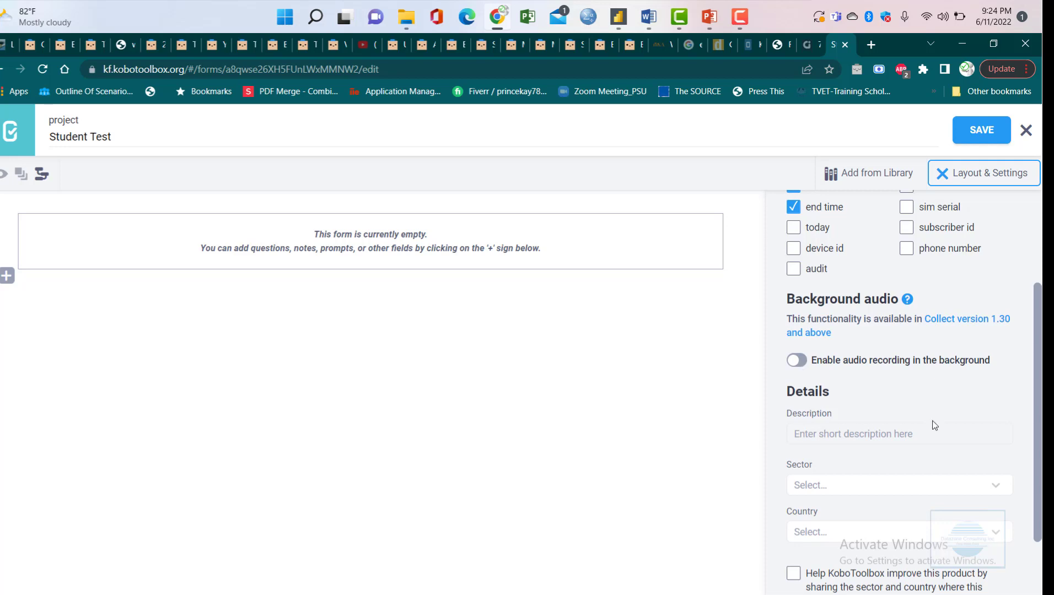
scroll(937, 427, down, 2)
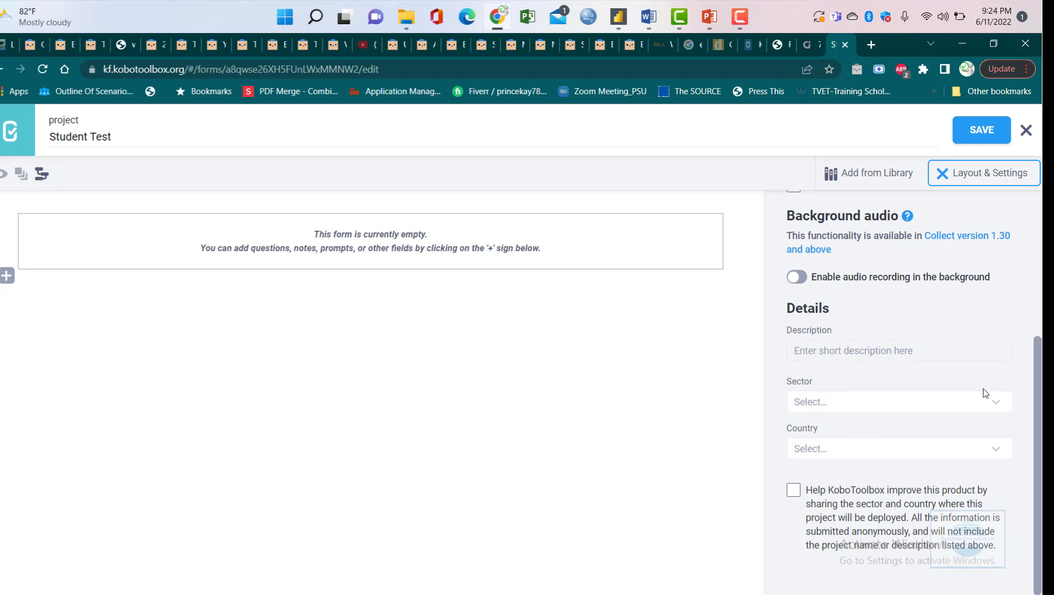
scroll(986, 394, up, 4)
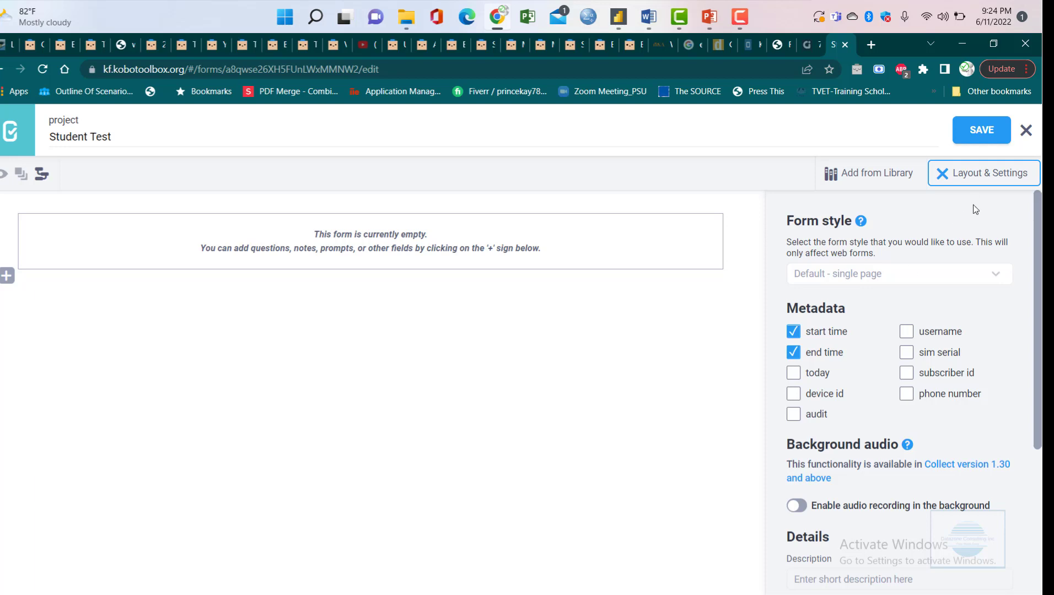
click(1002, 182)
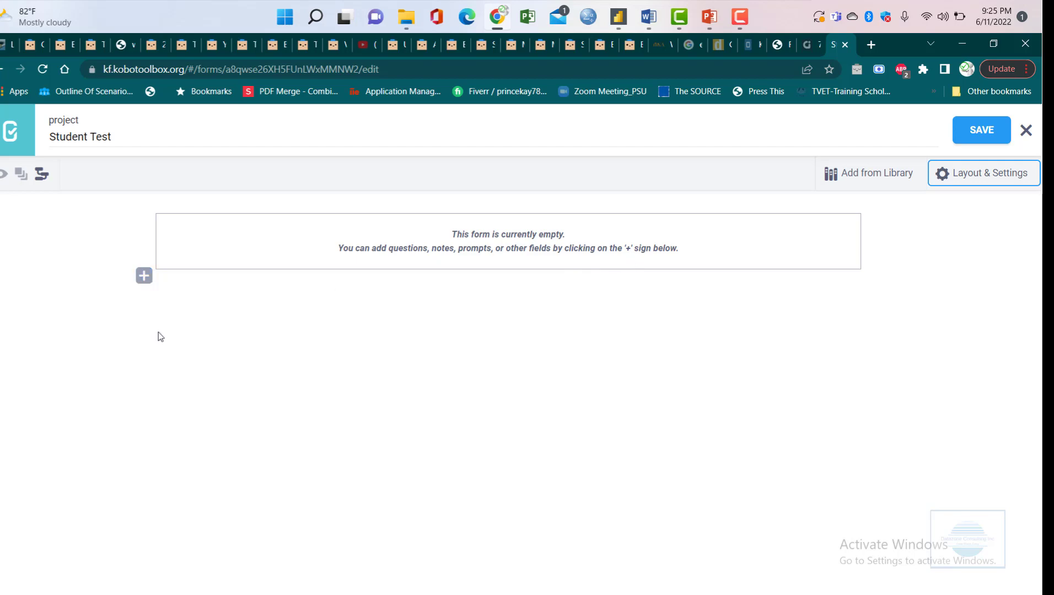
- Open a blank question entry in the empty Student Test form
click(145, 276)
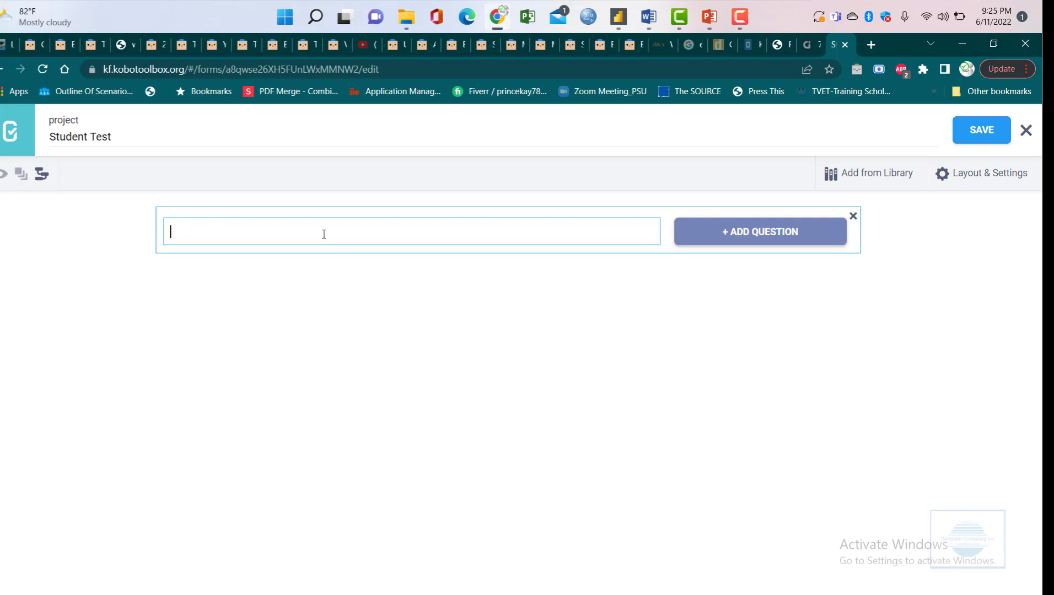
- Label the first question "Enumerator's Name" and add it to the form
text(Enumerator's Name)
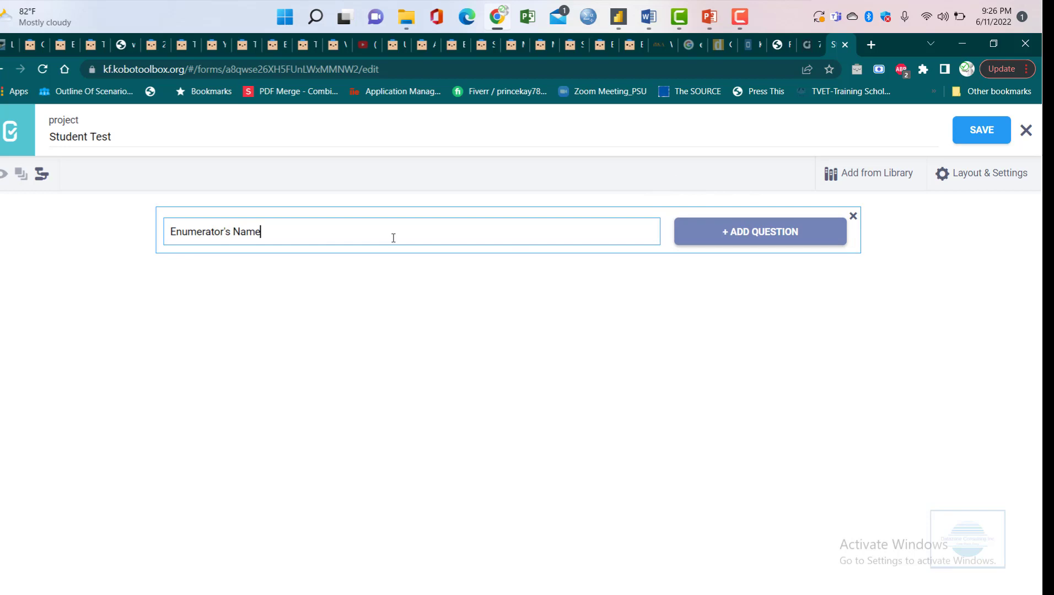
click(770, 243)
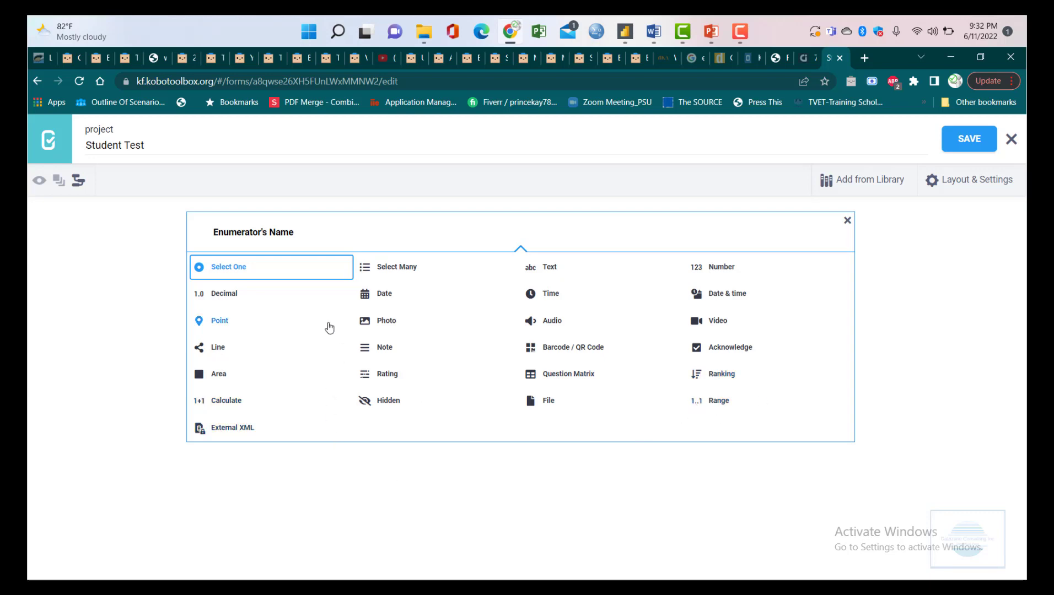
- Pick the Text type for the Enumerator's Name question
click(532, 268)
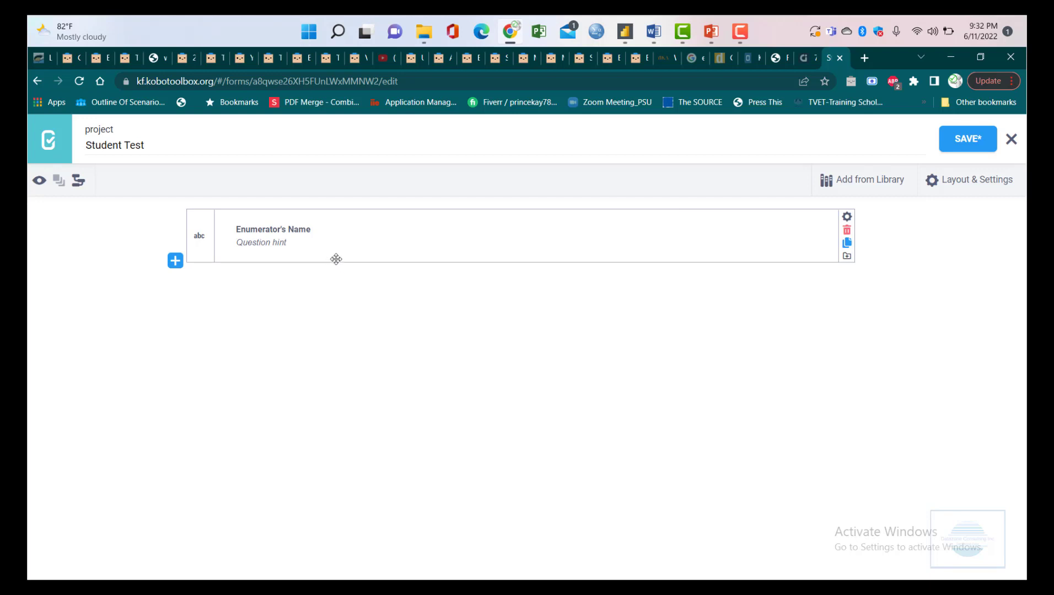
- Add the hint 'Enter text only' under the Enumerator's Name question
click(301, 230)
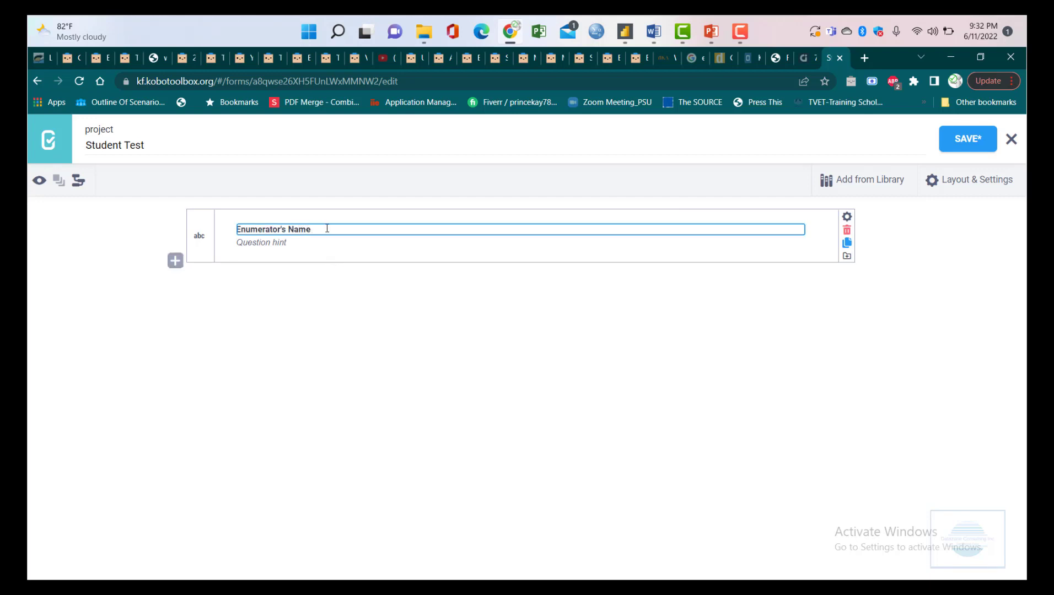
click(269, 243)
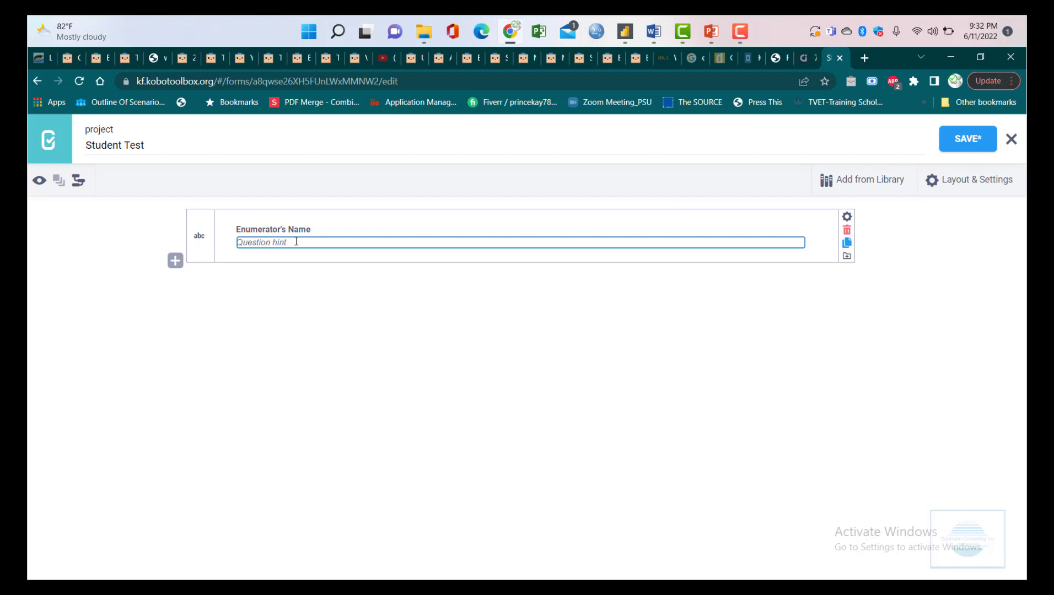
text(Enter Text only)
key(BackSpace)
key(BackSpace)
key(BackSpace)
key(BackSpace)
key(BackSpace)
key(BackSpace)
key(BackSpace)
key(BackSpace)
key(BackSpace)
text(text only)
- Set Enumerator's Name to Mandatory Response Yes, leaving skip logic and validation criteria empty
click(847, 217)
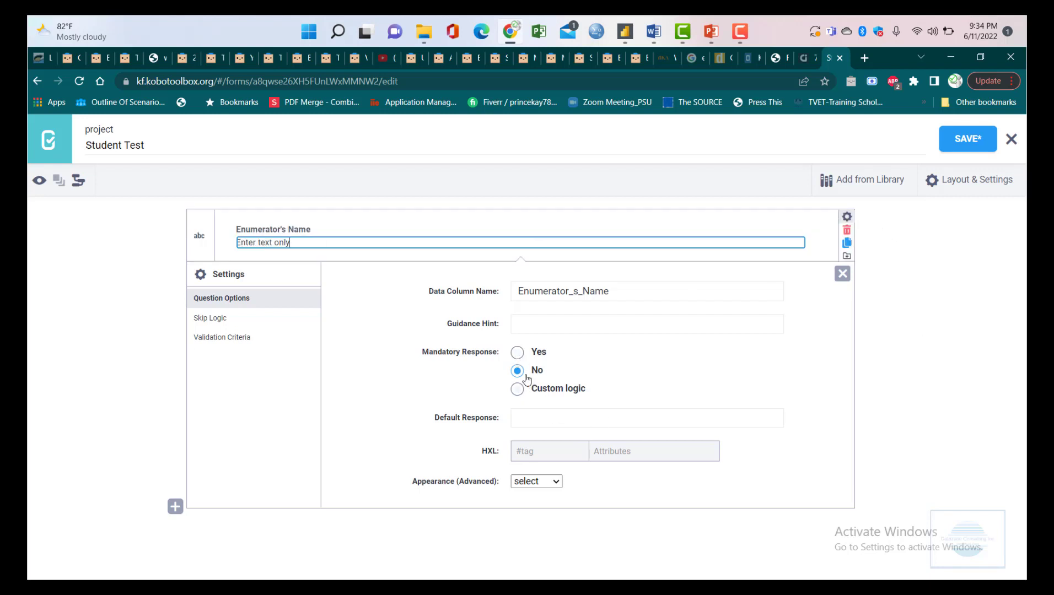
click(517, 353)
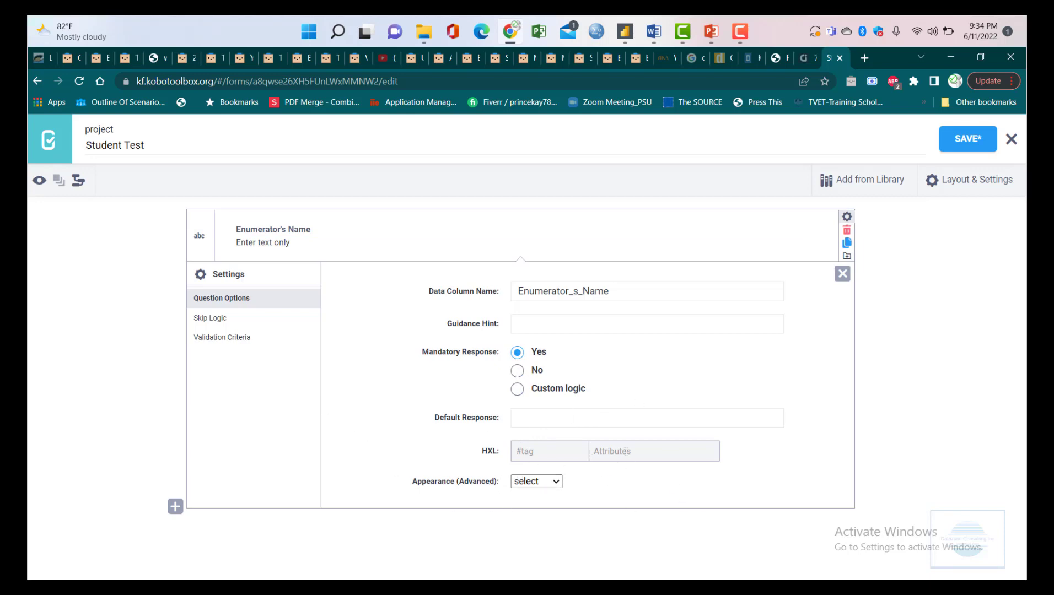
click(212, 320)
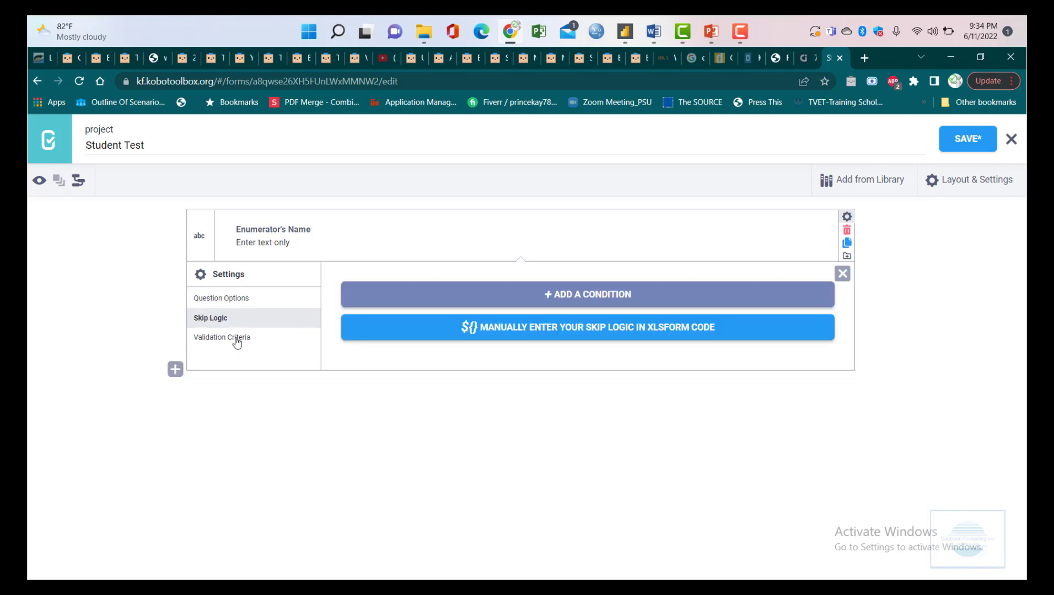
click(234, 338)
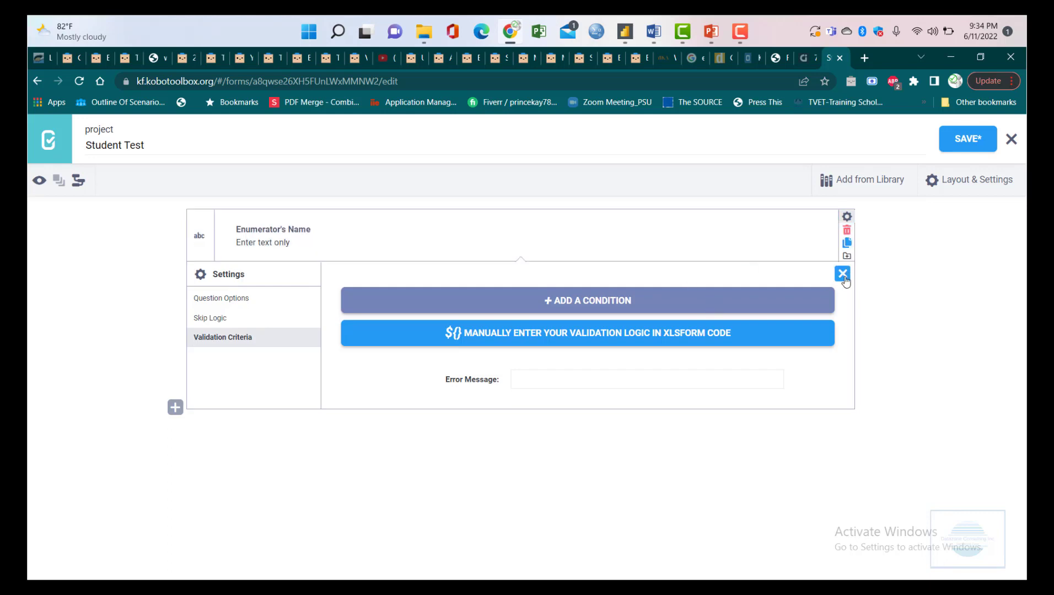
click(844, 276)
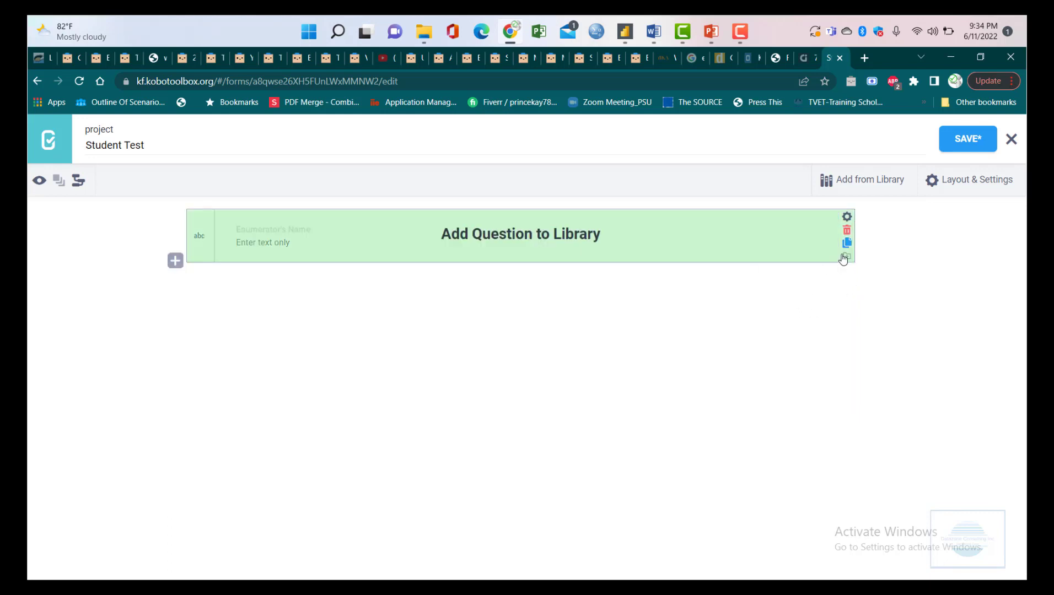
- Duplicate the Enumerator's Name question
click(847, 216)
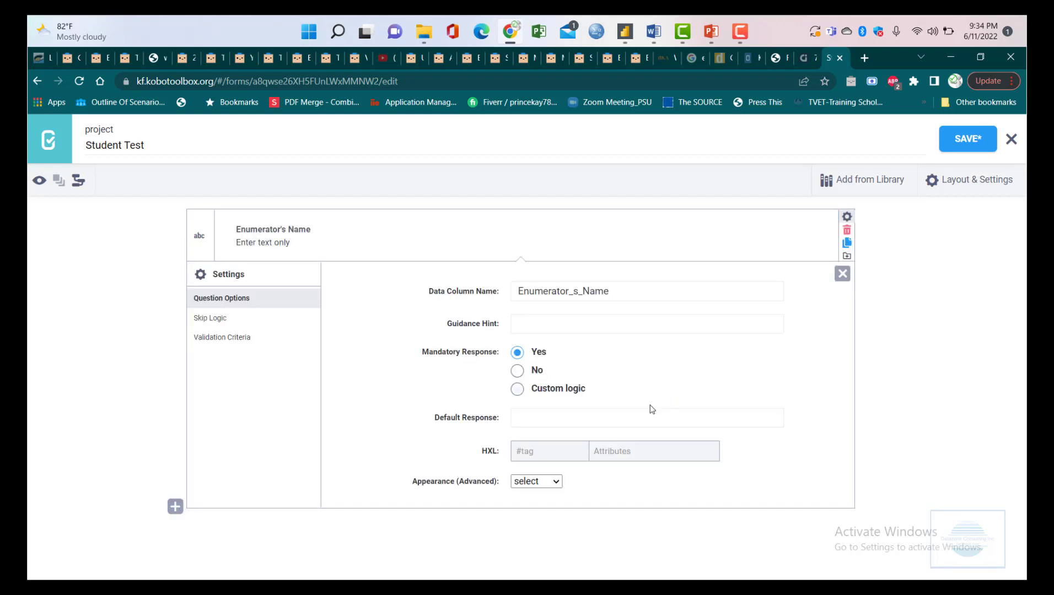
click(842, 276)
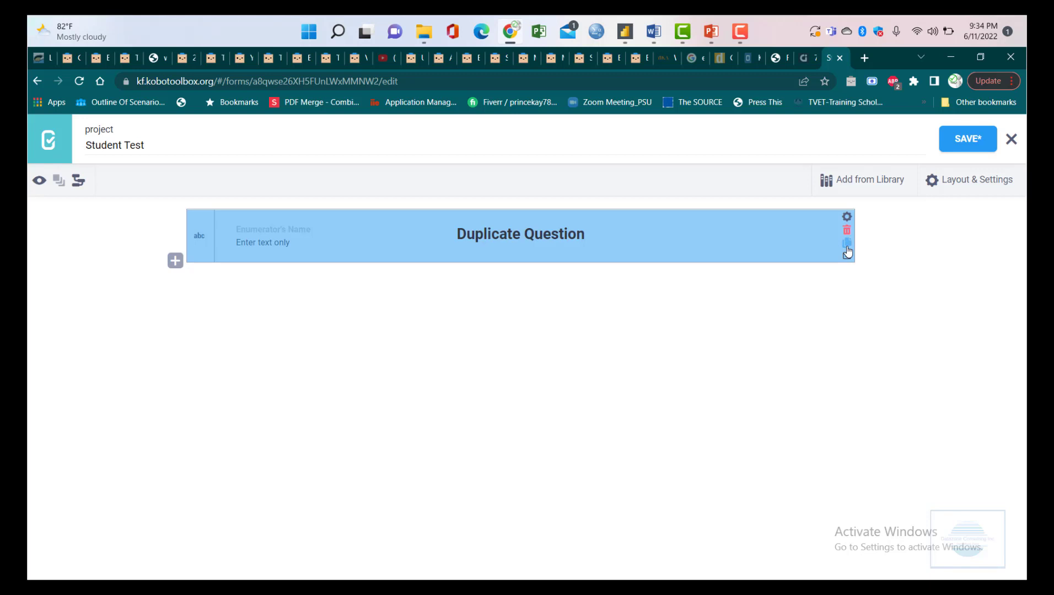
click(848, 249)
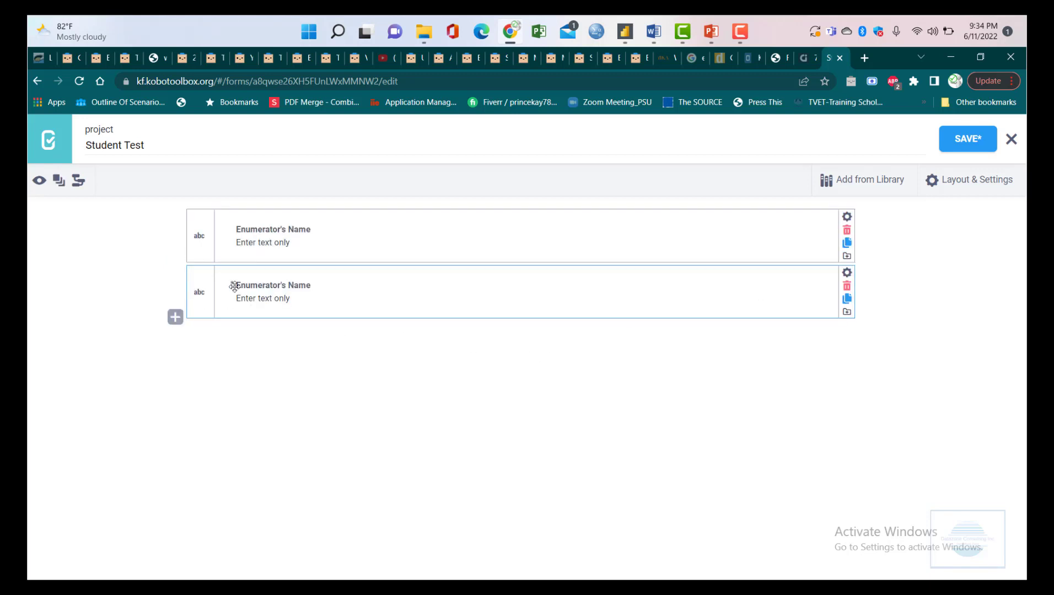
click(284, 285)
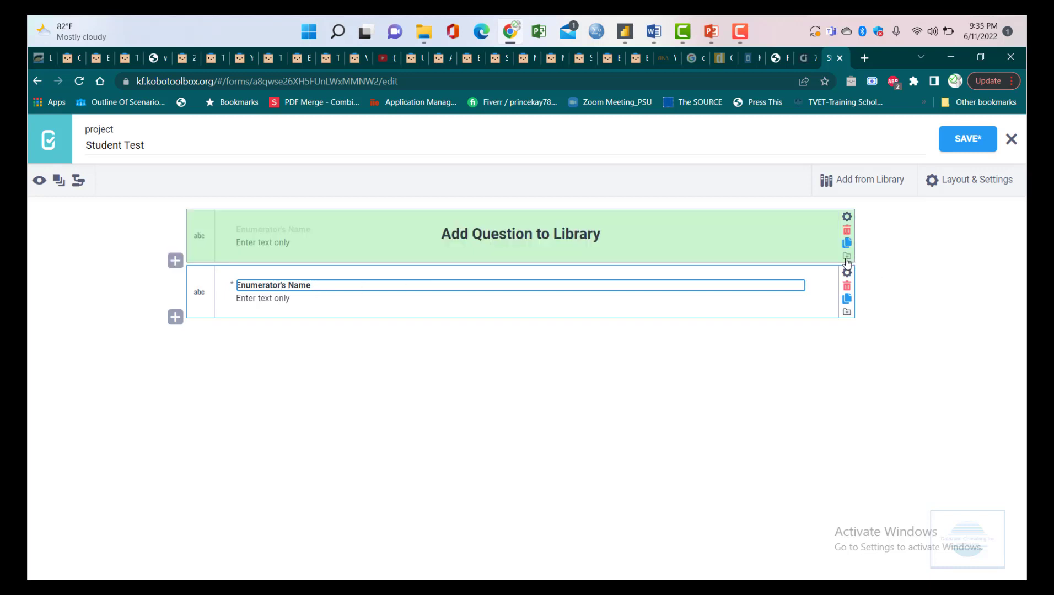
- Add Enumerator's Name to the question library and delete the duplicate copy
click(847, 262)
click(847, 259)
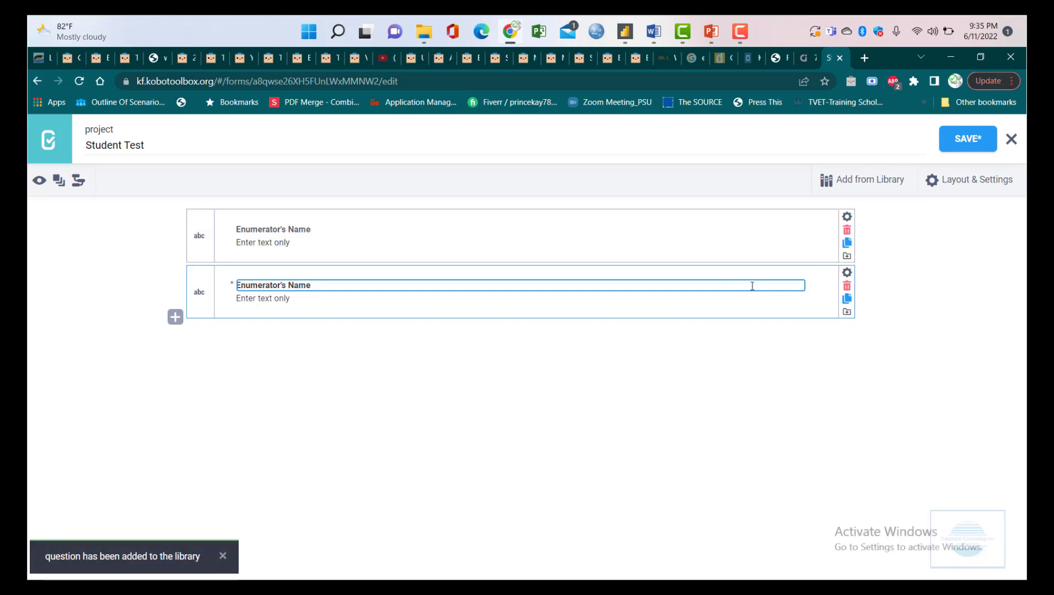
click(847, 287)
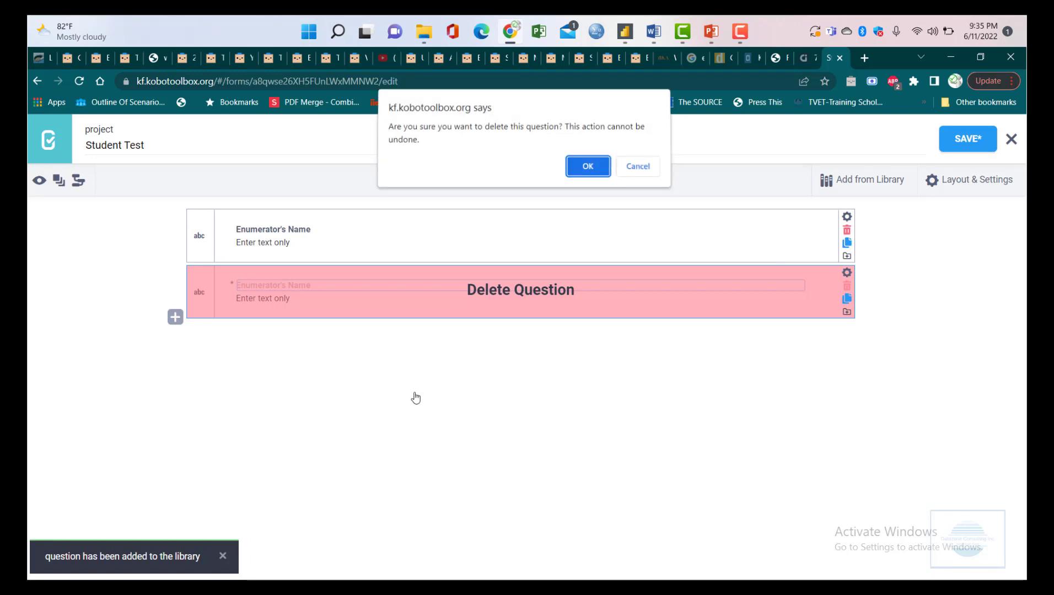
click(586, 171)
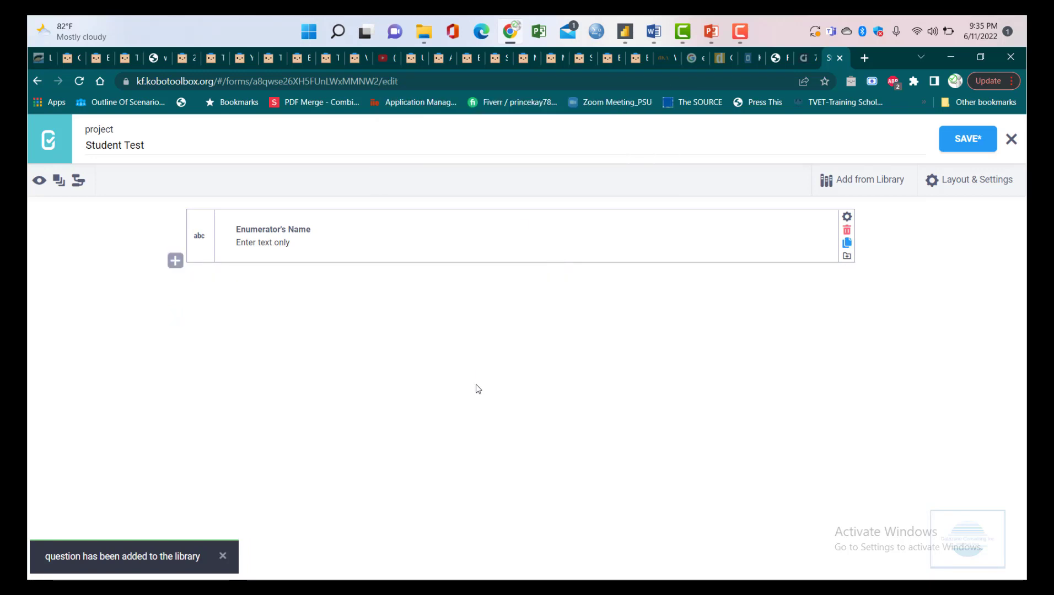
- Add 'Country' as a Text question below Enumerator's Name
click(175, 261)
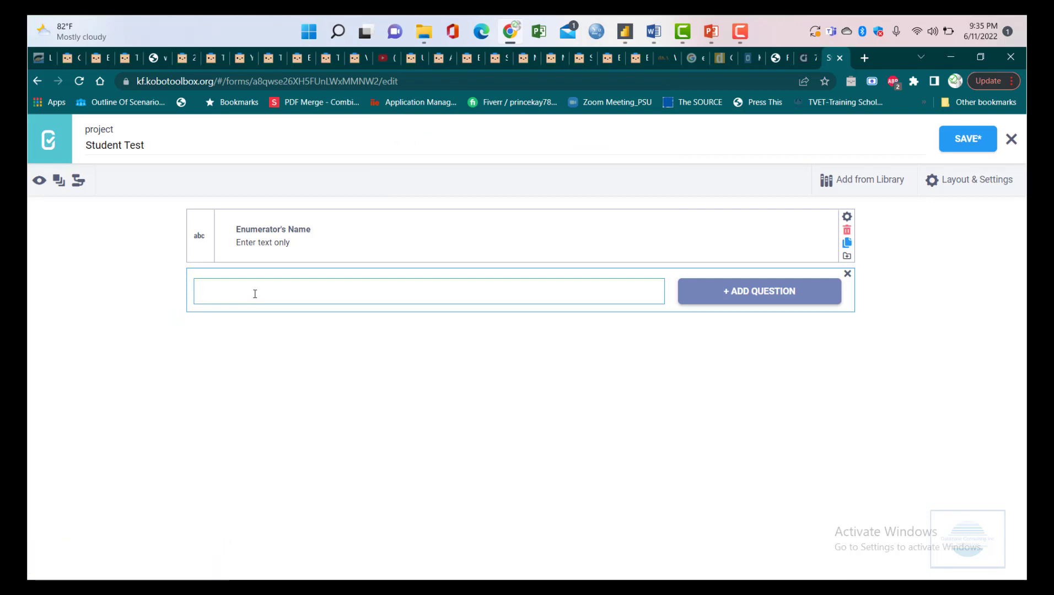
text(Country)
click(770, 296)
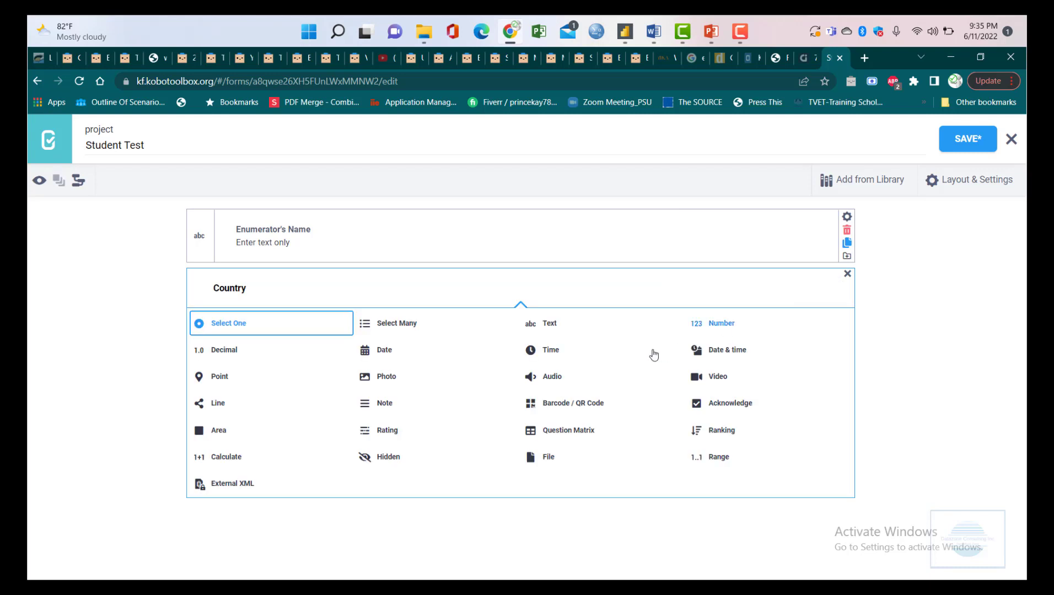
click(535, 331)
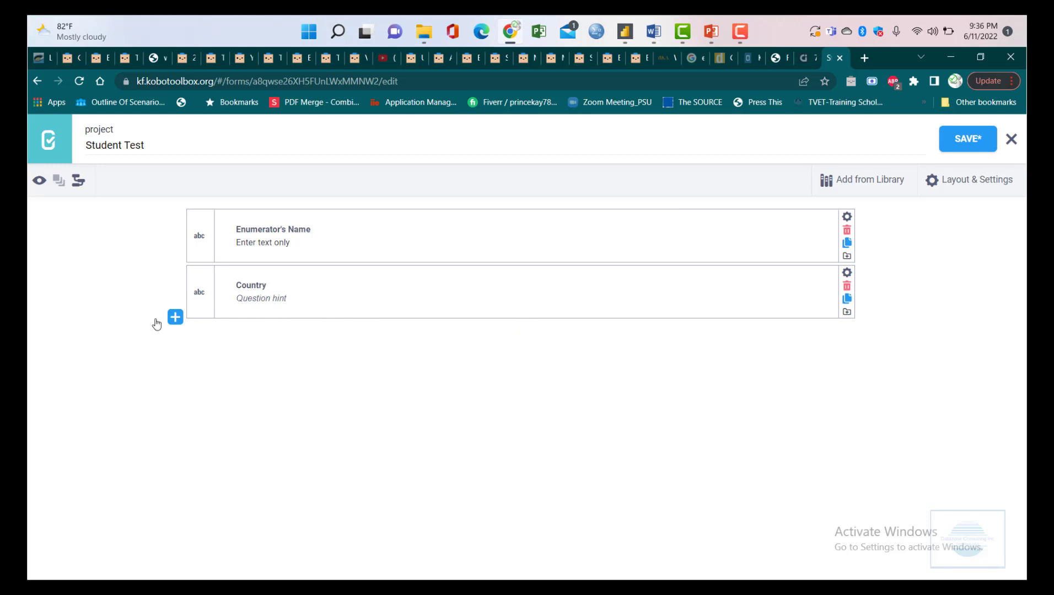
- Add 'Gender' as a Select One question below Country
click(175, 318)
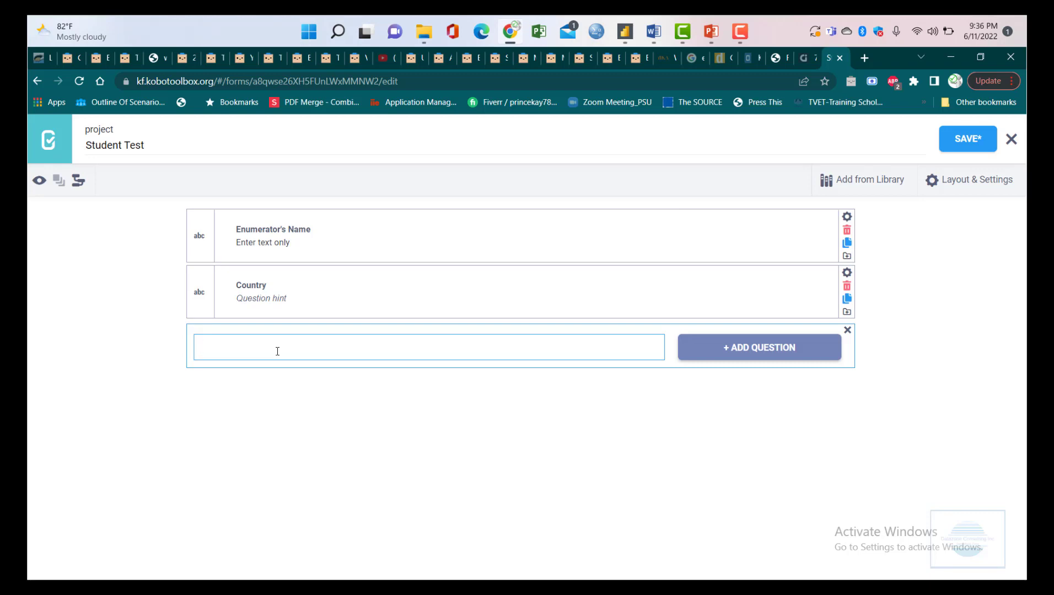
text(Gender)
click(769, 350)
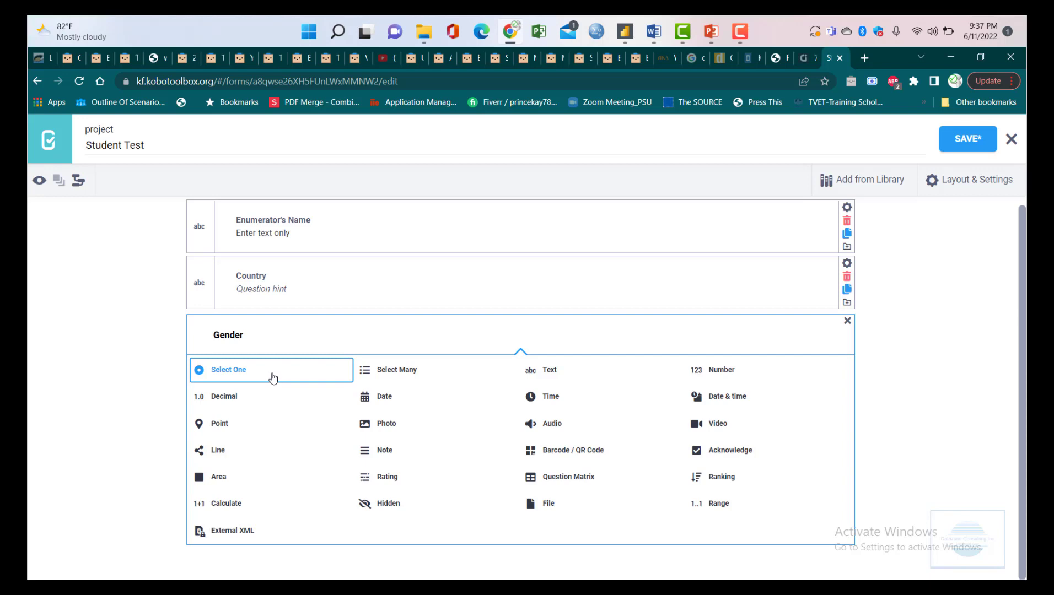
click(272, 377)
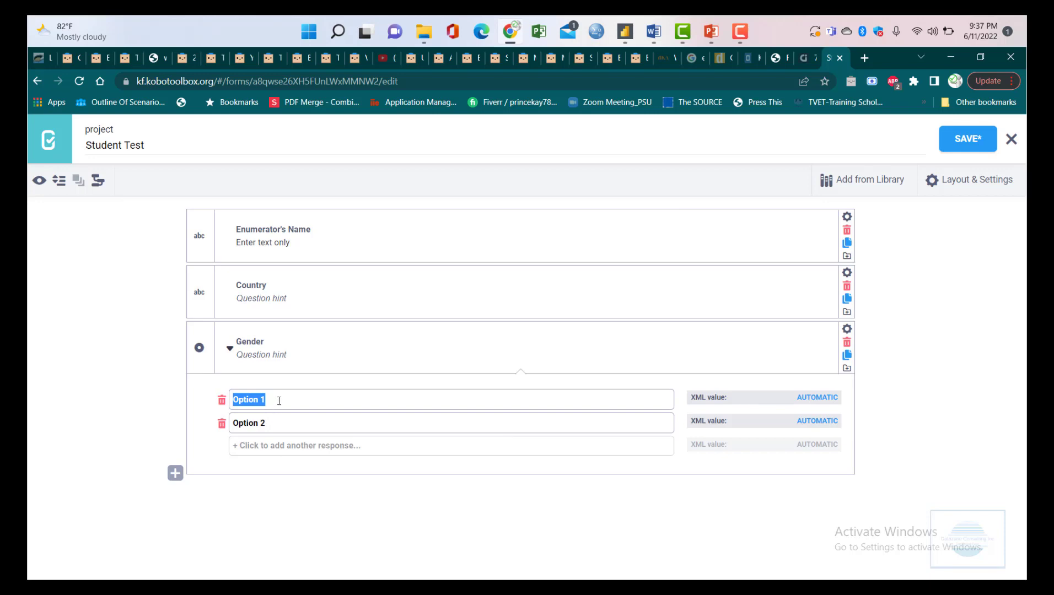
- Rename Gender's two answer options to Male and Female
text(Male)
triple_click(288, 423)
text(Female)
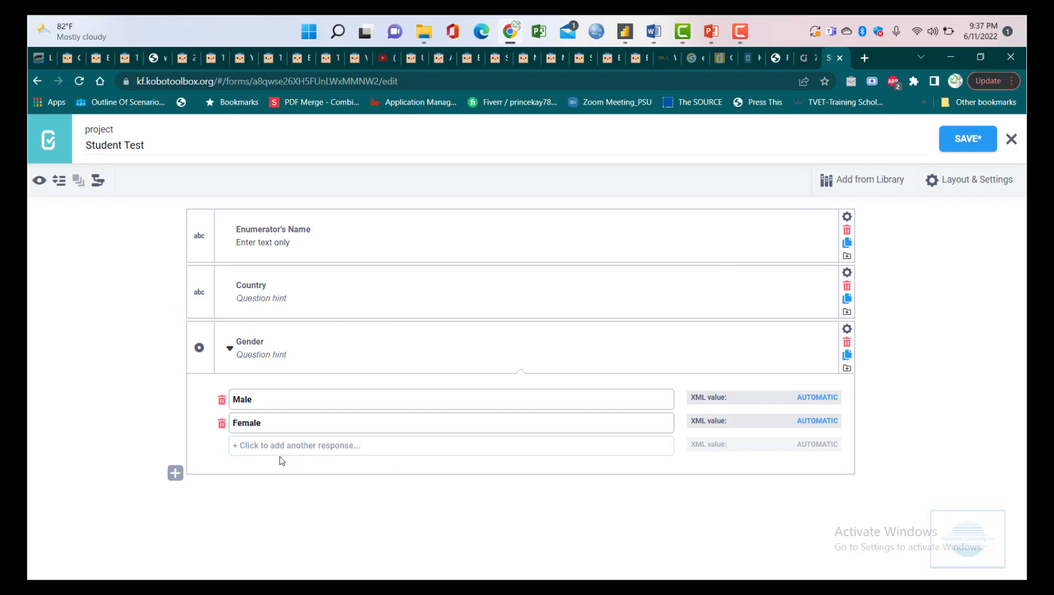
- Add a 'Prefer to say' option, delete it again, and begin a new question below Gender
click(264, 447)
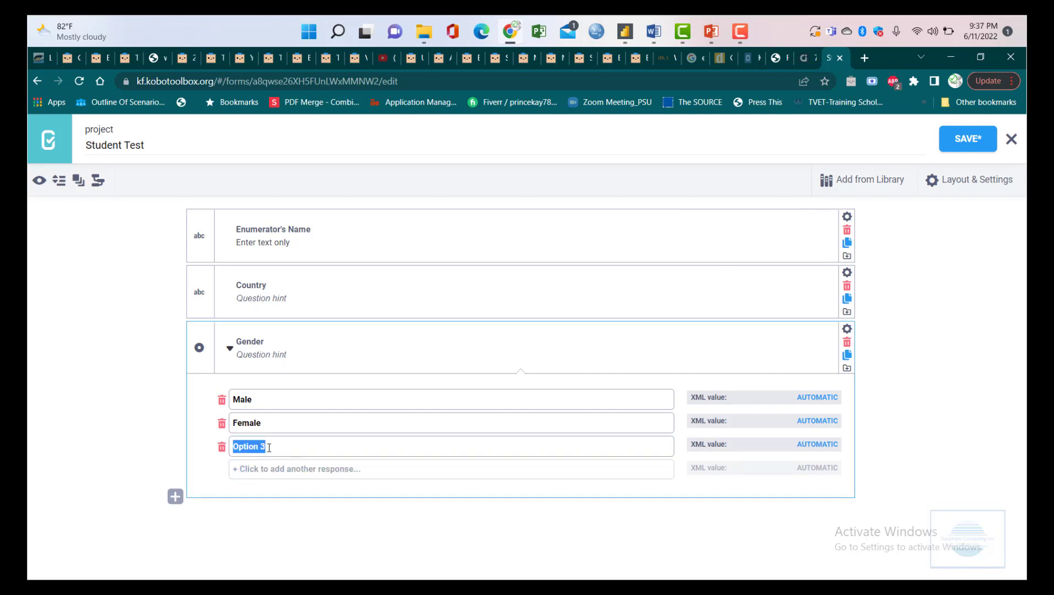
text(Prefer tp)
key(BackSpace)
text(p say)
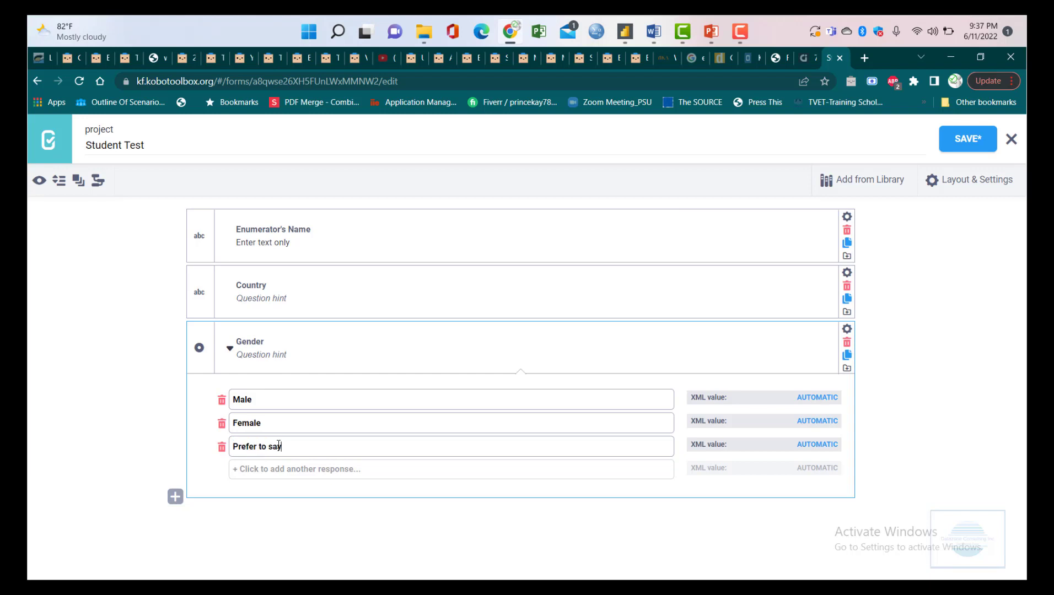
click(221, 447)
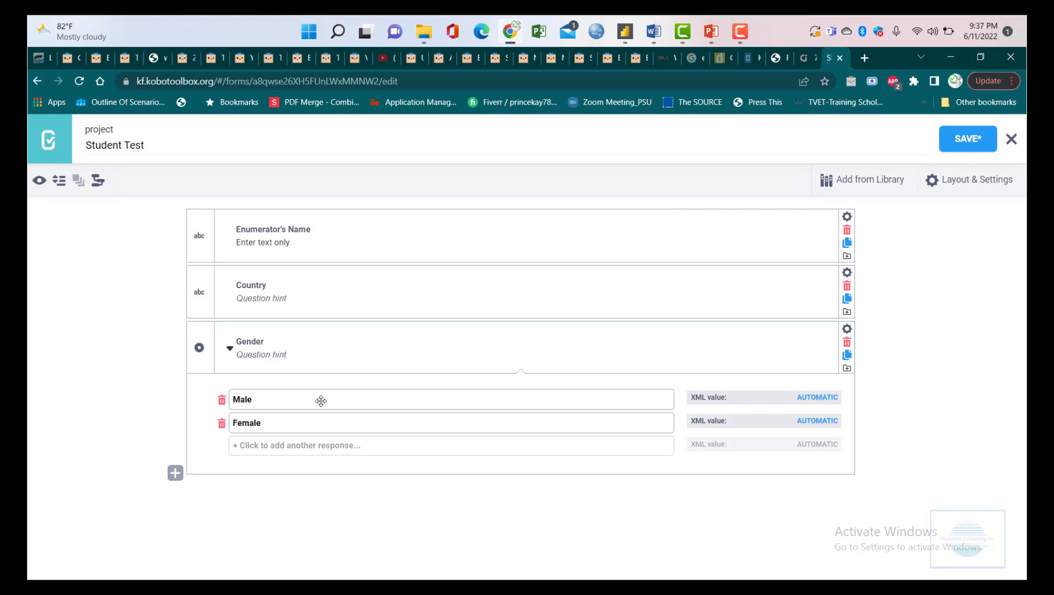
click(175, 483)
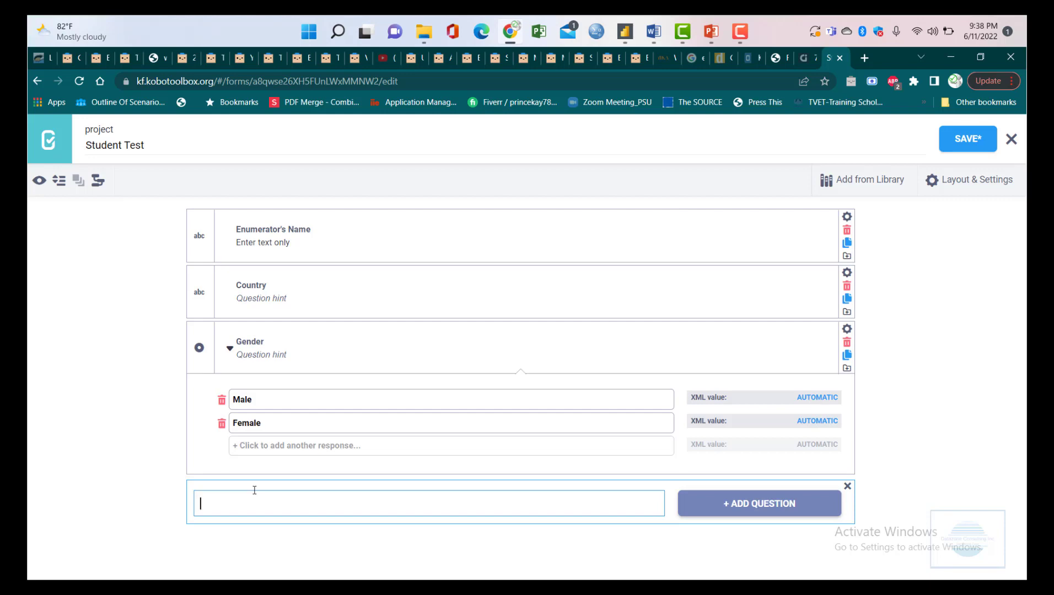
text(District)
key(ctrl+a)
text(REgion)
key(BackSpace)
key(BackSpace)
key(BackSpace)
key(BackSpace)
text(egion)
click(756, 504)
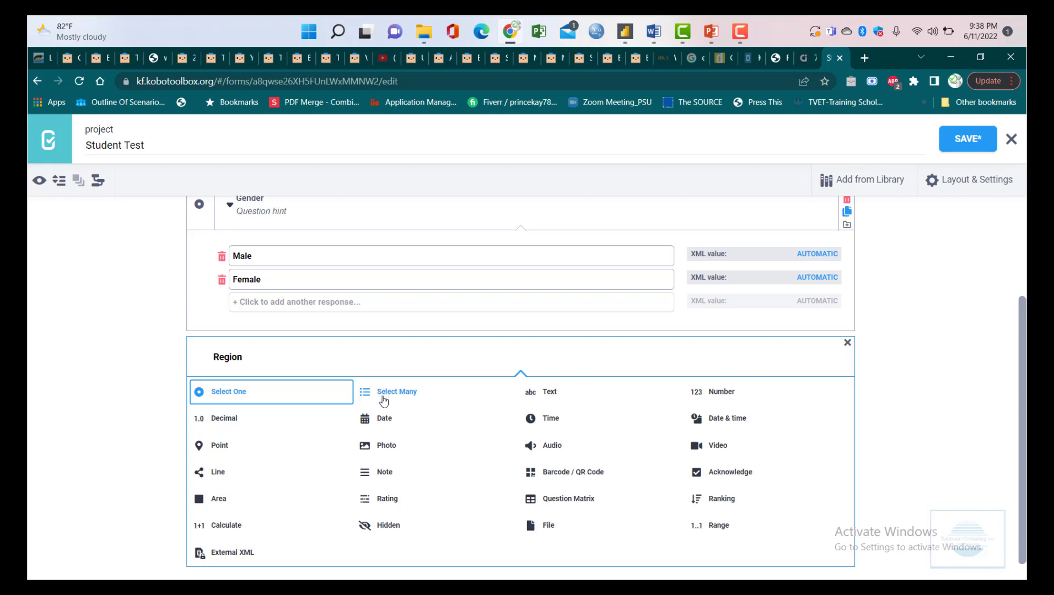
click(383, 397)
scroll(380, 396, down, 2)
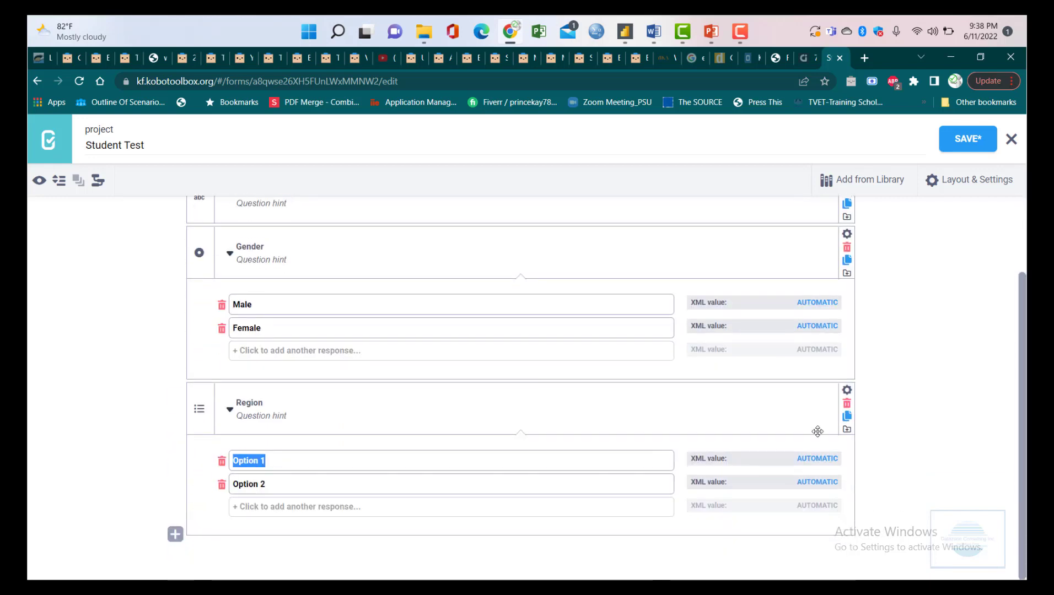
click(846, 403)
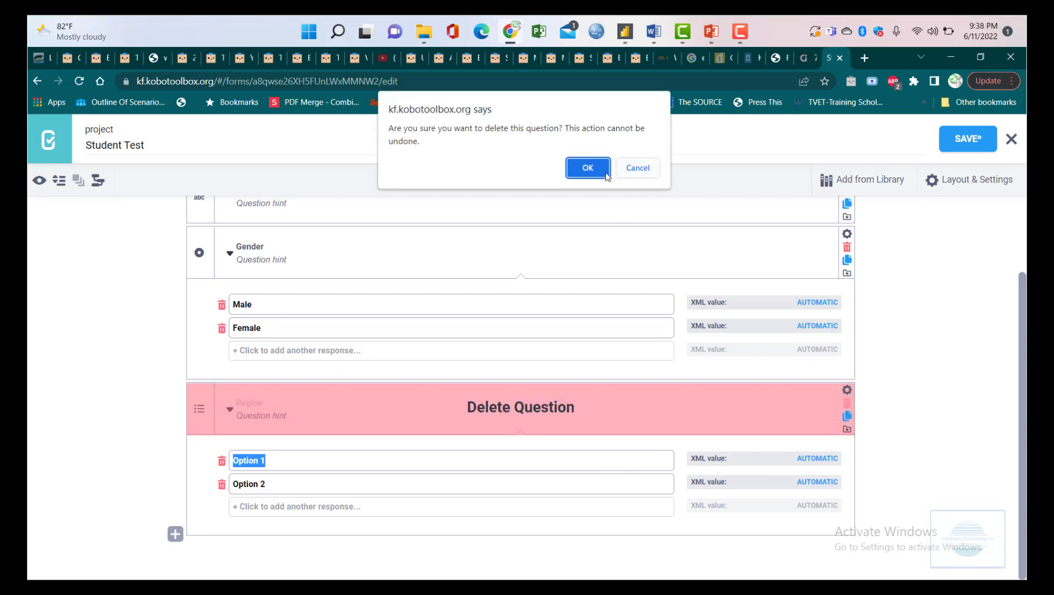
click(587, 167)
click(177, 473)
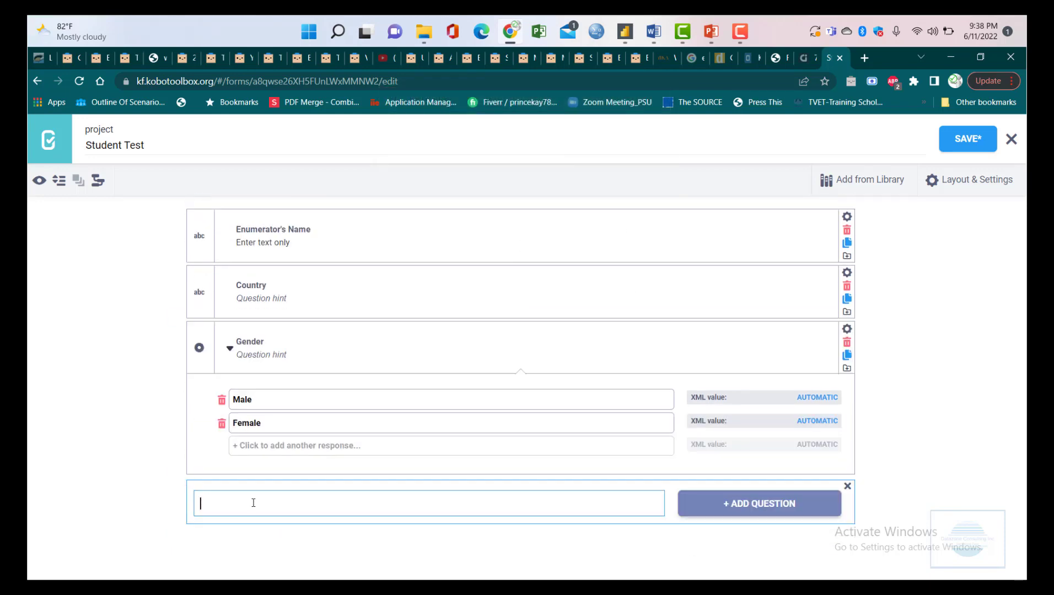
- Label the new question 'Region' and make it a Select One question
text(Region)
key(BackSpace)
key(BackSpace)
key(BackSpace)
key(BackSpace)
key(BackSpace)
text(egion)
click(743, 496)
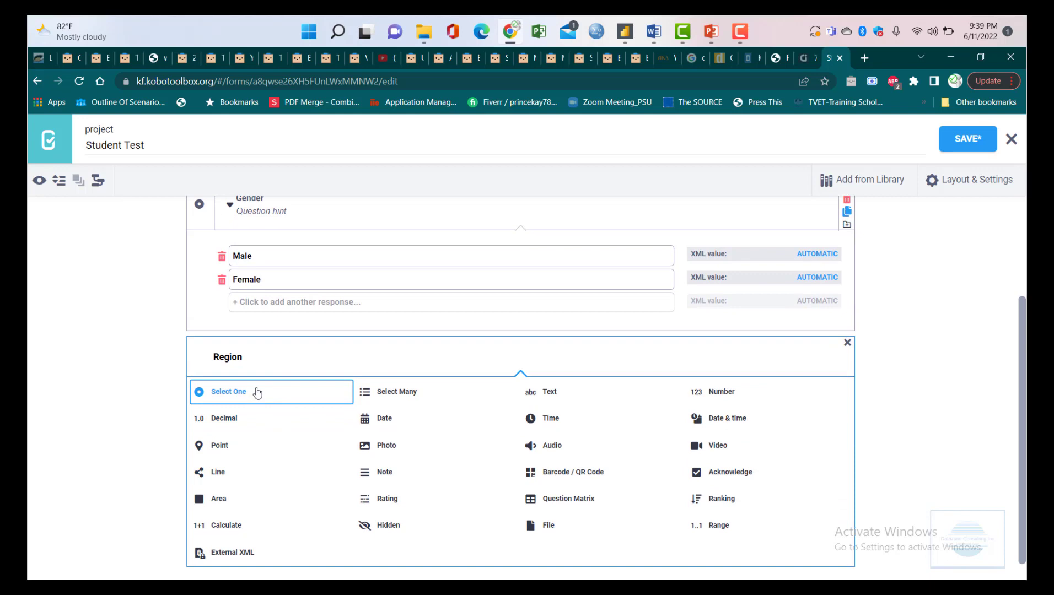
click(256, 398)
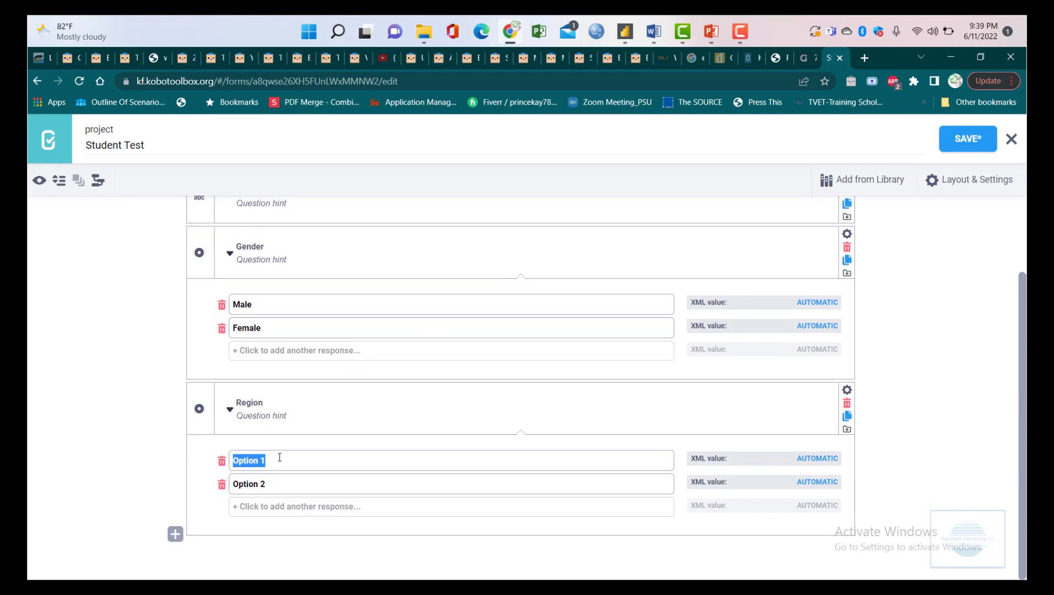
- Name Region's first two options Greater Accra and Eastern
text(Greater Accra)
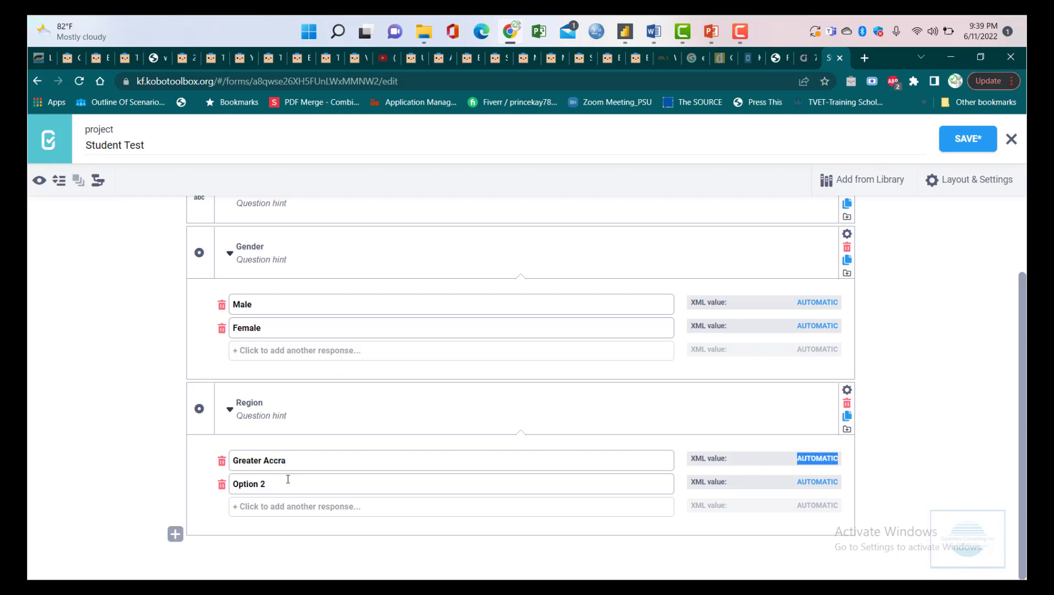
double_click(288, 480)
key(BackSpace)
key(BackSpace)
key(BackSpace)
key(BackSpace)
key(BackSpace)
key(BackSpace)
key(BackSpace)
key(BackSpace)
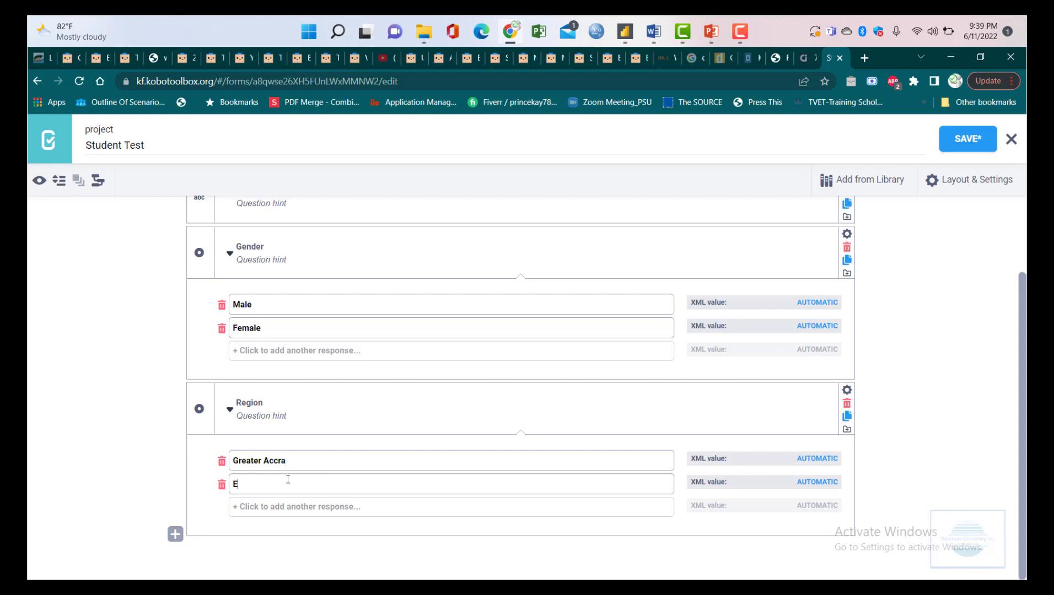
text(Eastern)
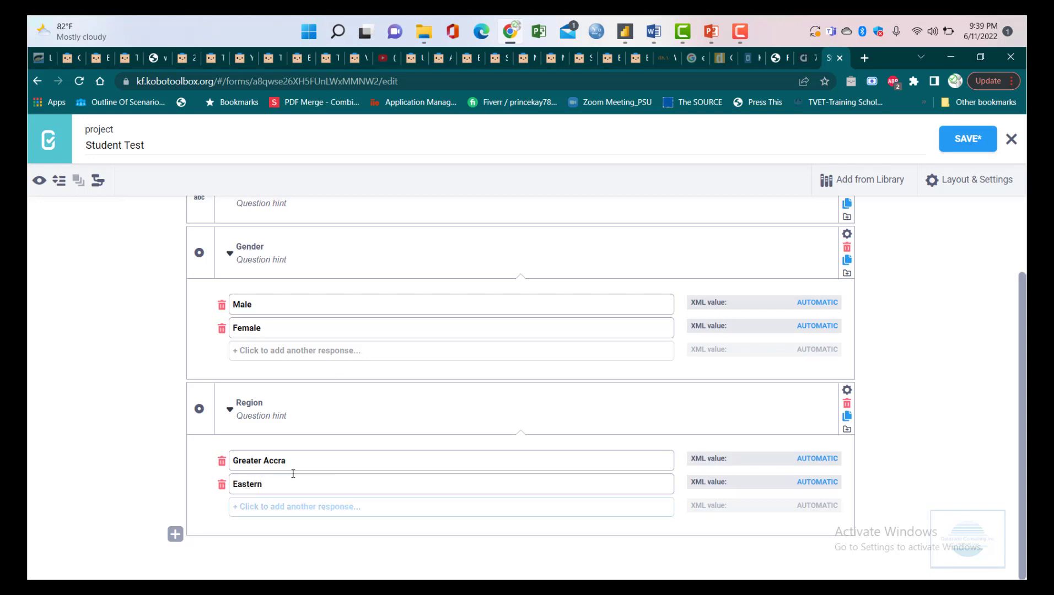
- Add two more Region options: Ashanti Region and Savannah Region
click(347, 506)
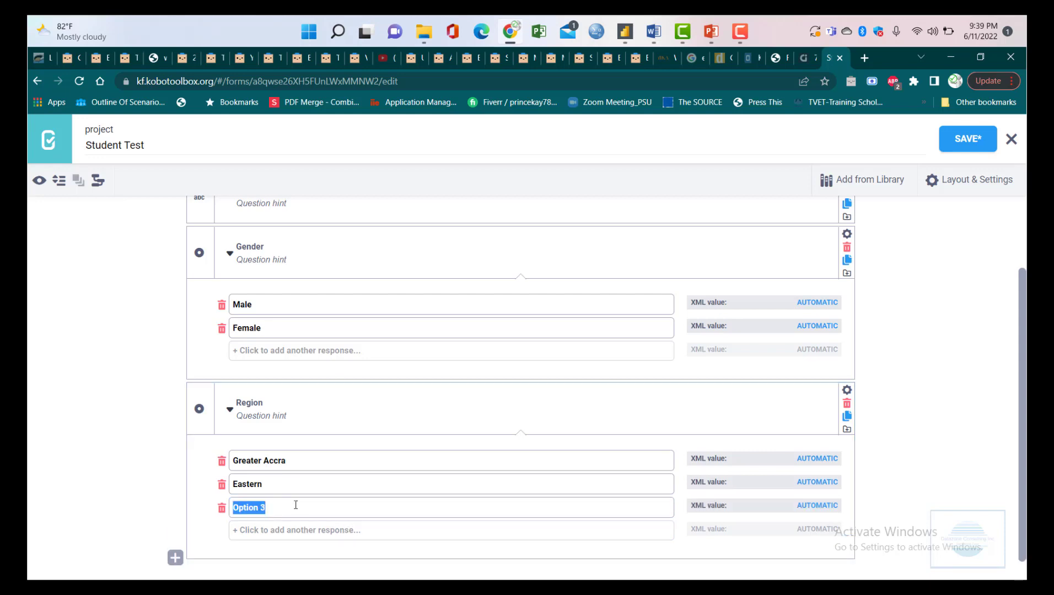
text(West)
key(BackSpace)
key(BackSpace)
key(BackSpace)
key(BackSpace)
text(Ashanti Region)
click(323, 531)
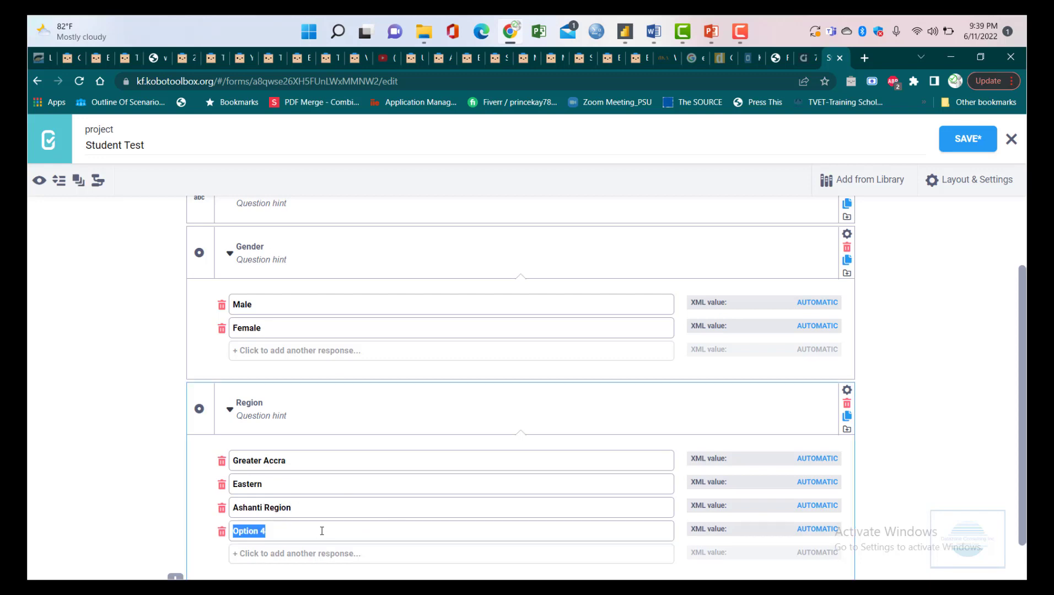
text(Savannag)
text( r)
key(BackSpace)
text(REgion)
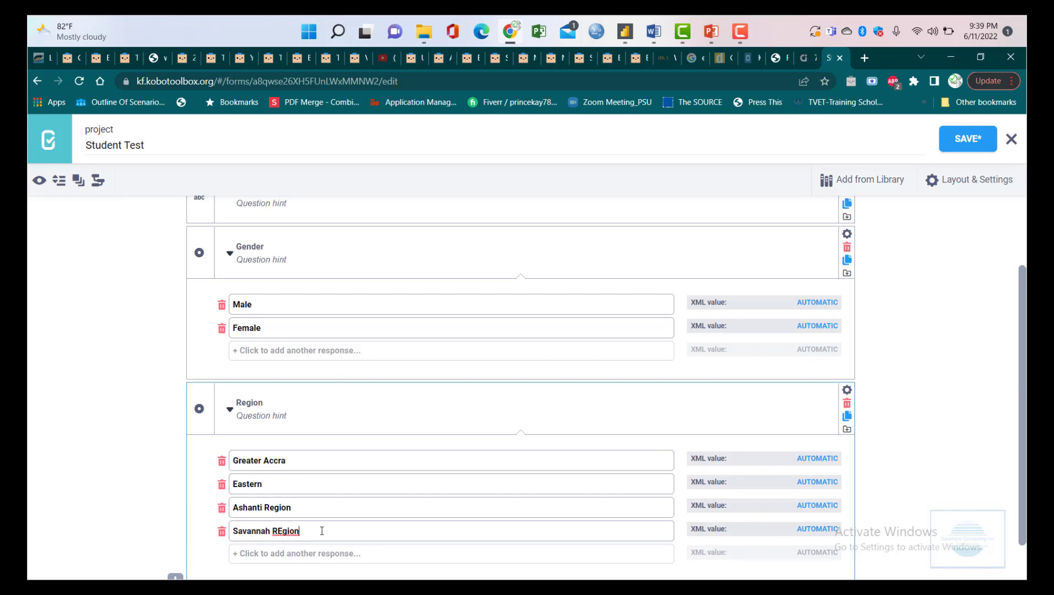
key(BackSpace)
key(BackSpace)
key(BackSpace)
key(BackSpace)
text(gion)
scroll(343, 466, down, 1)
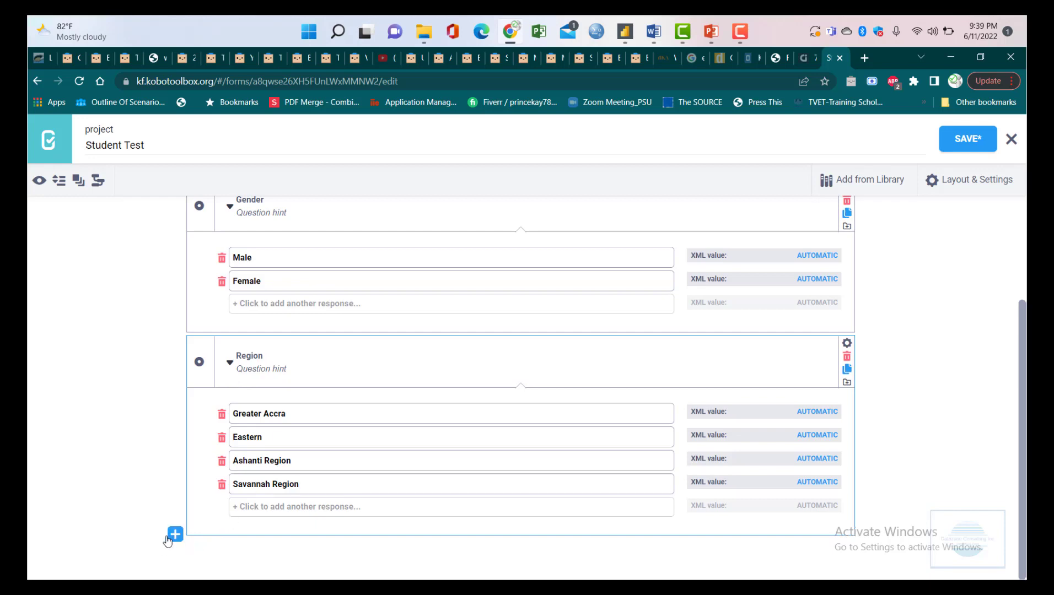
- Open a new blank question entry under the Region question
click(168, 539)
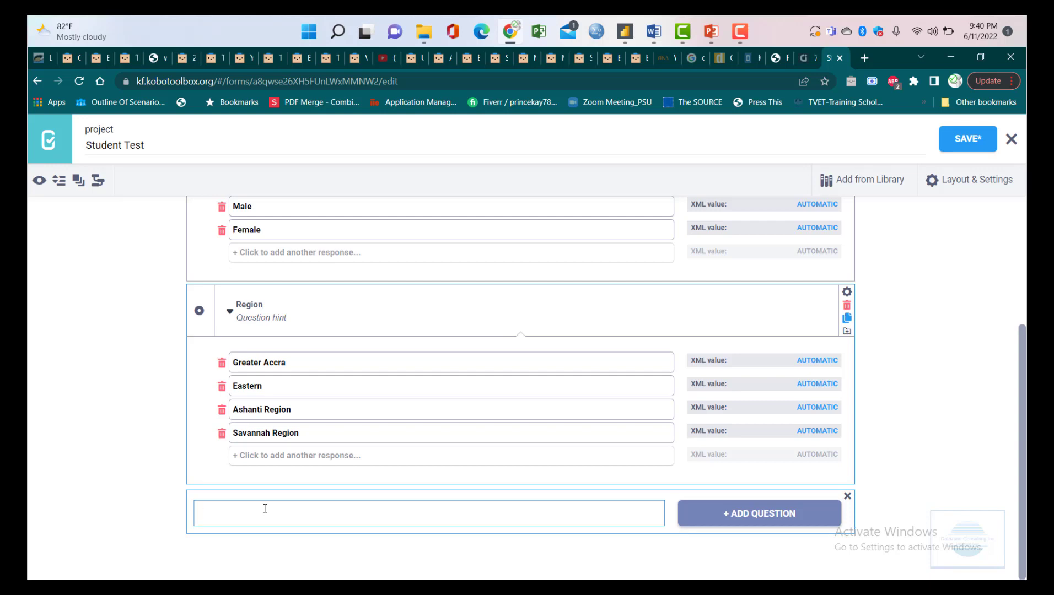
scroll(278, 433, up, 4)
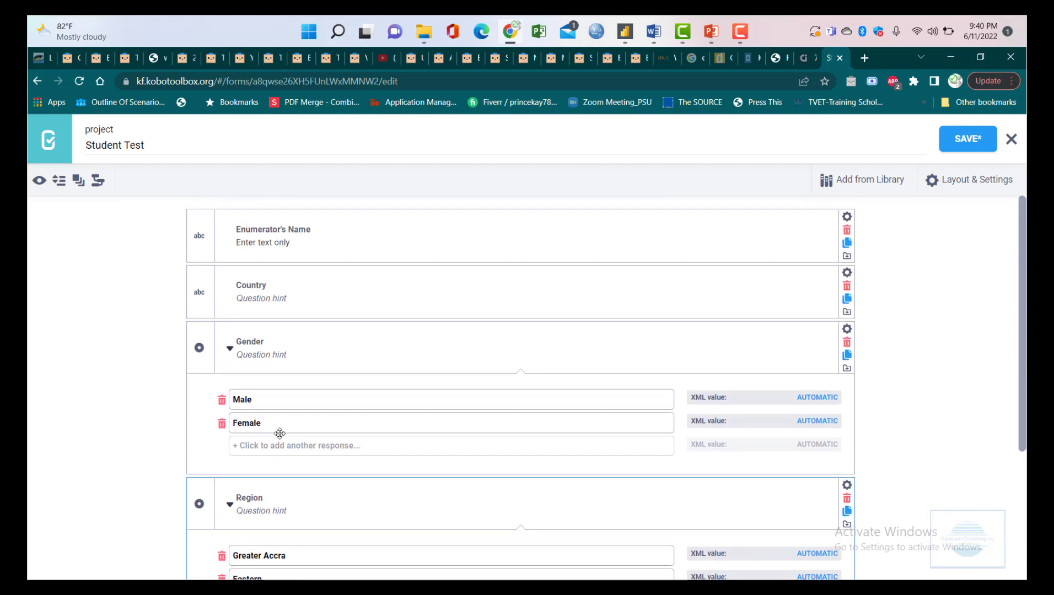
- Open a new question slot between Gender and Region, then cancel it
scroll(280, 433, down, 3)
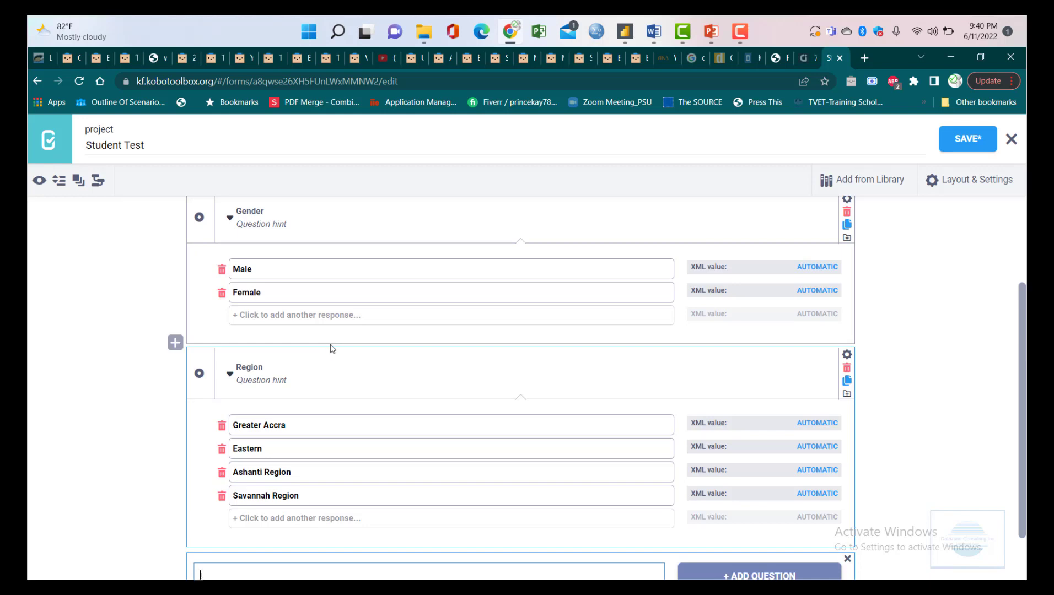
click(175, 343)
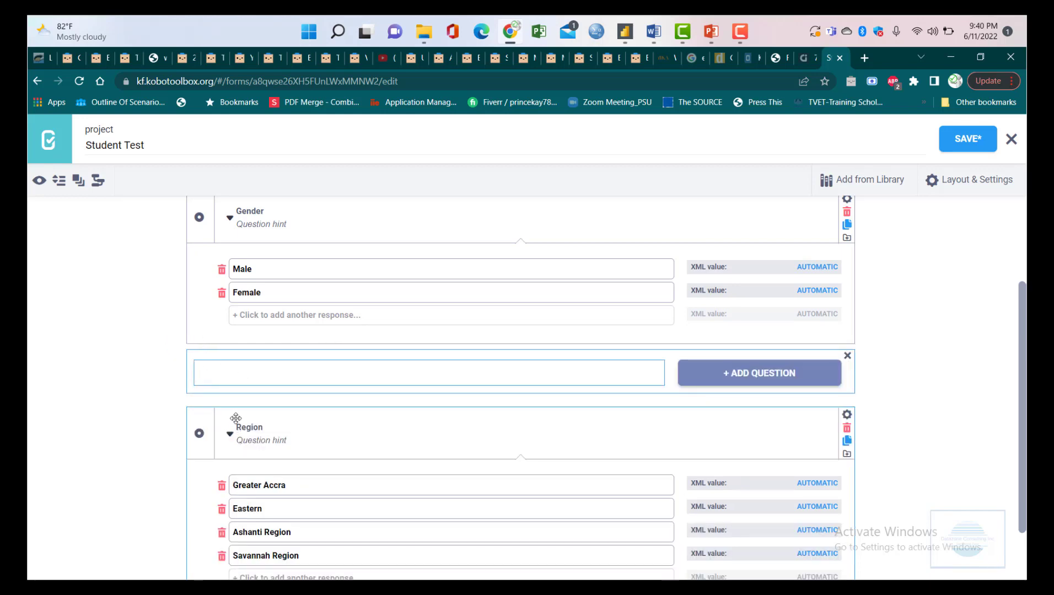
click(847, 356)
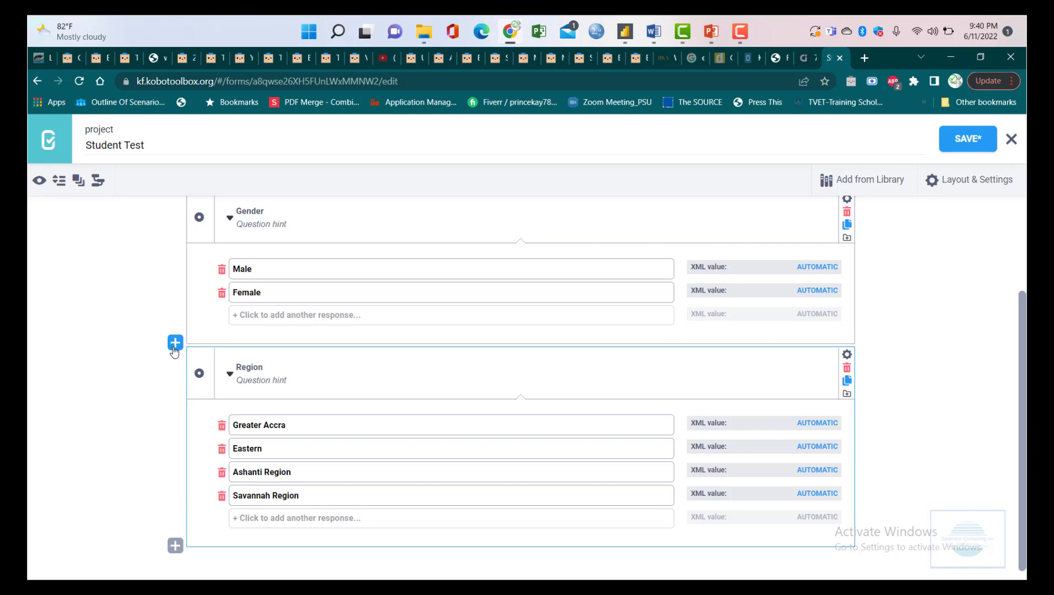
- Insert 'Age' as a Number question between Gender and Region
click(175, 344)
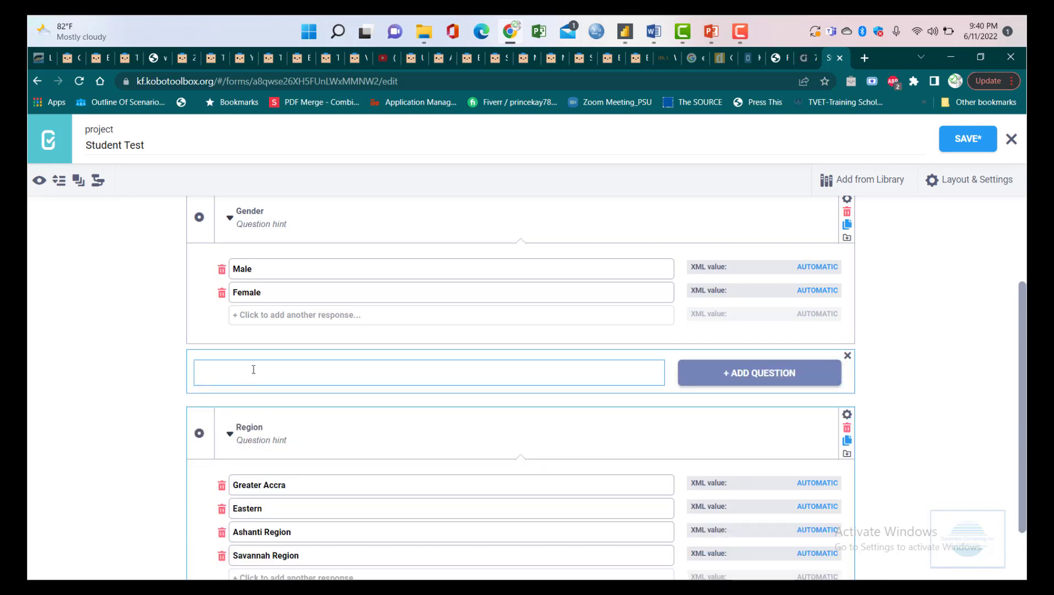
text(Age)
click(763, 381)
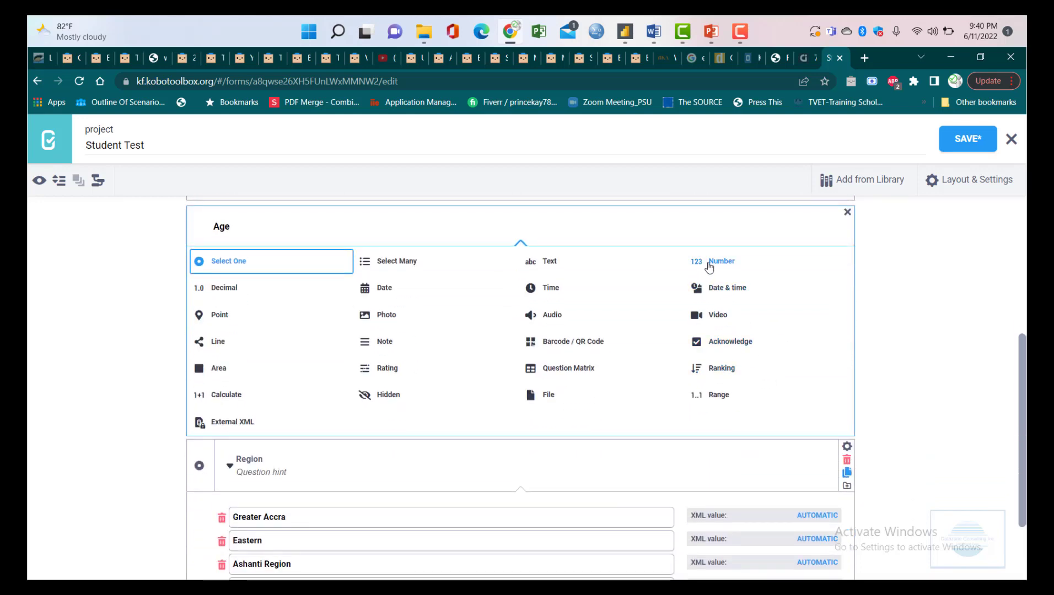
mouse_move(709, 266)
mouse_down()
mouse_move(746, 265)
mouse_move(682, 256)
mouse_move(705, 249)
mouse_up()
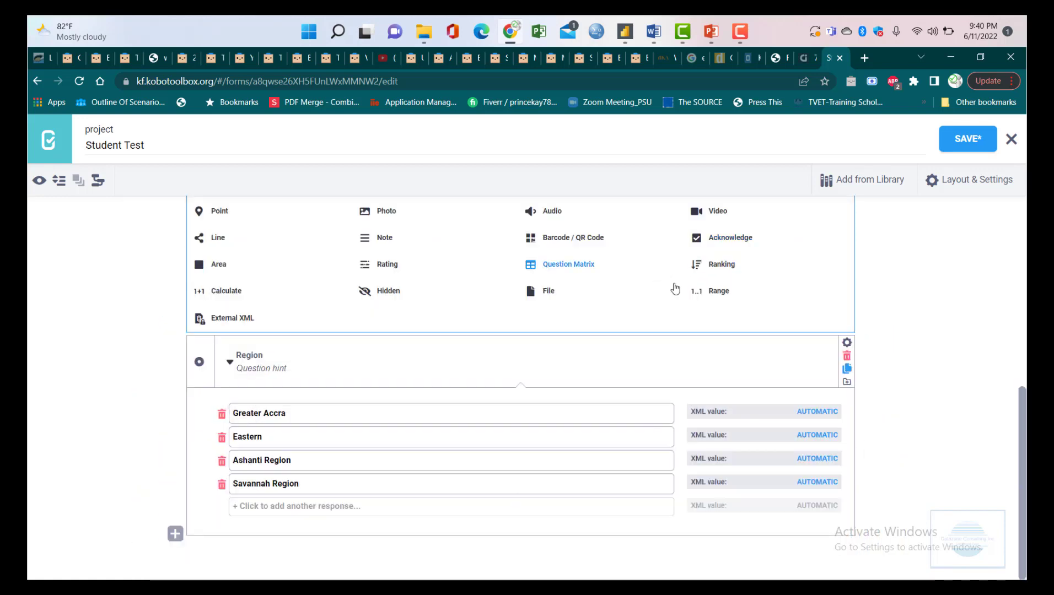
scroll(603, 329, up, 3)
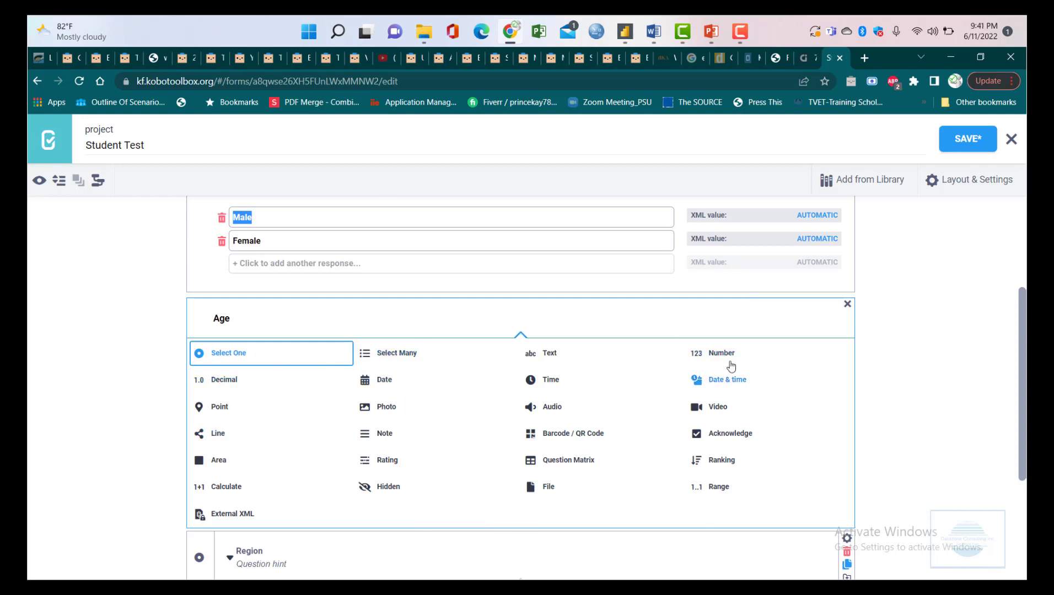
scroll(729, 360, up, 3)
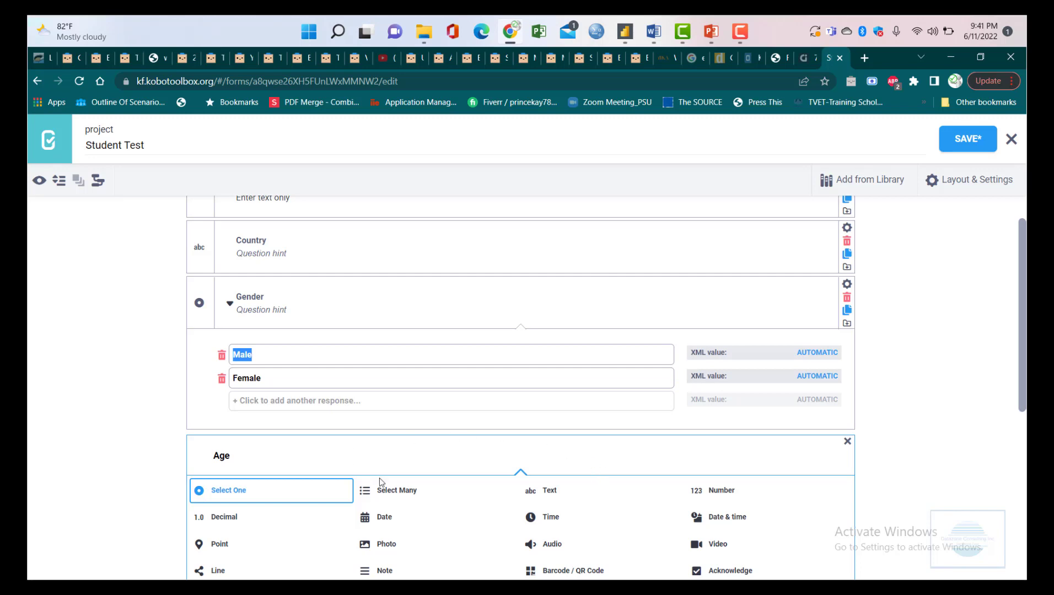
click(716, 490)
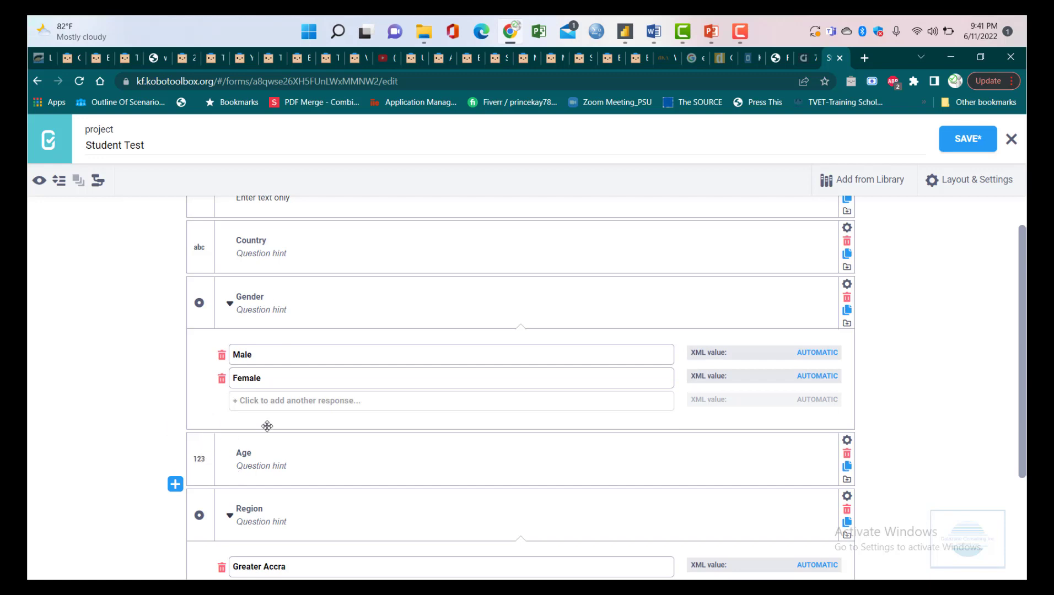
scroll(484, 422, down, 1)
scroll(485, 406, down, 2)
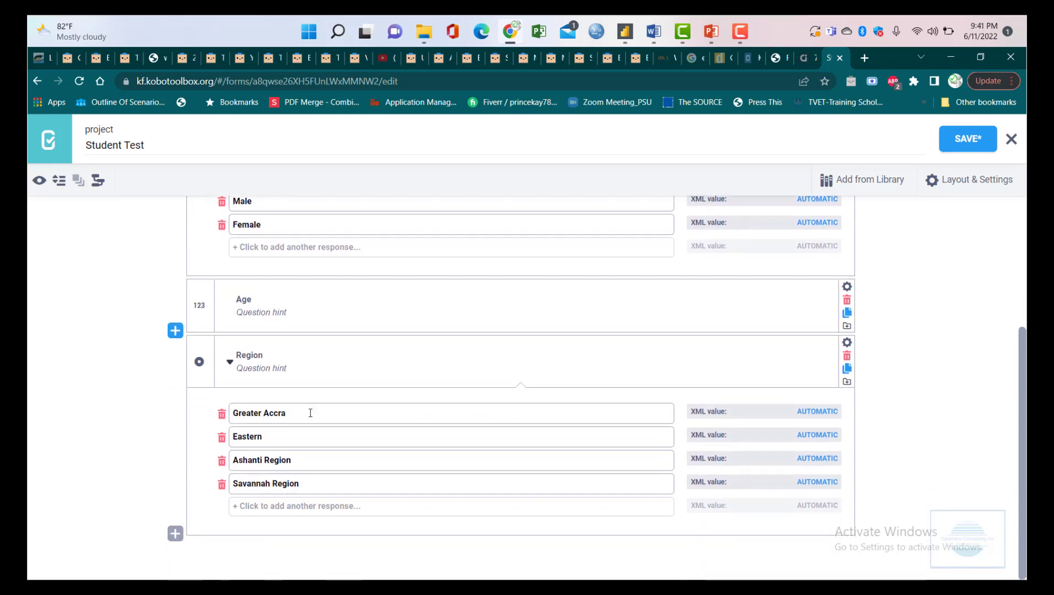
scroll(300, 340, up, 4)
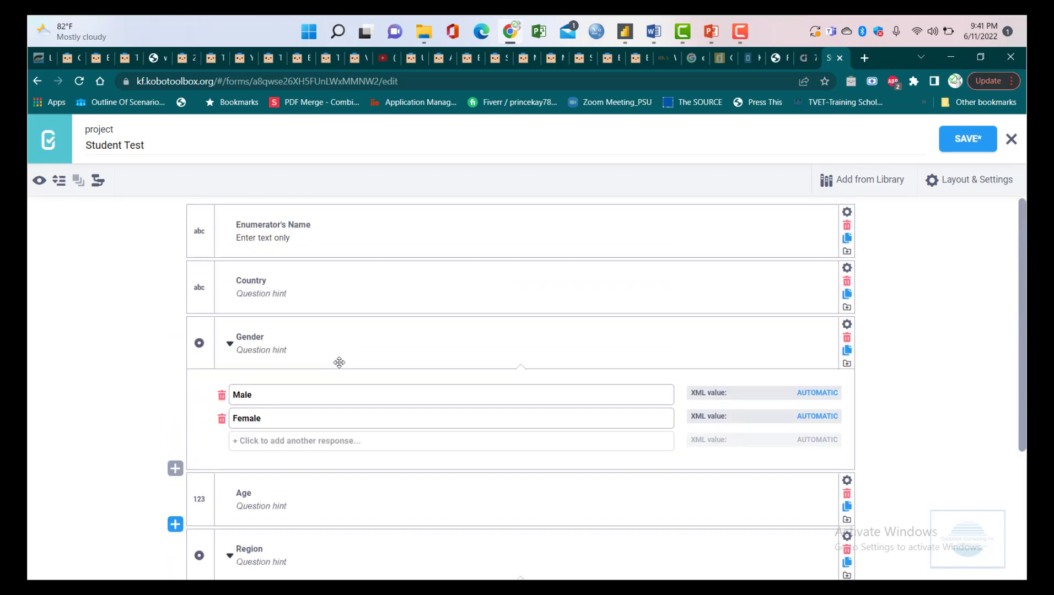
scroll(331, 363, down, 3)
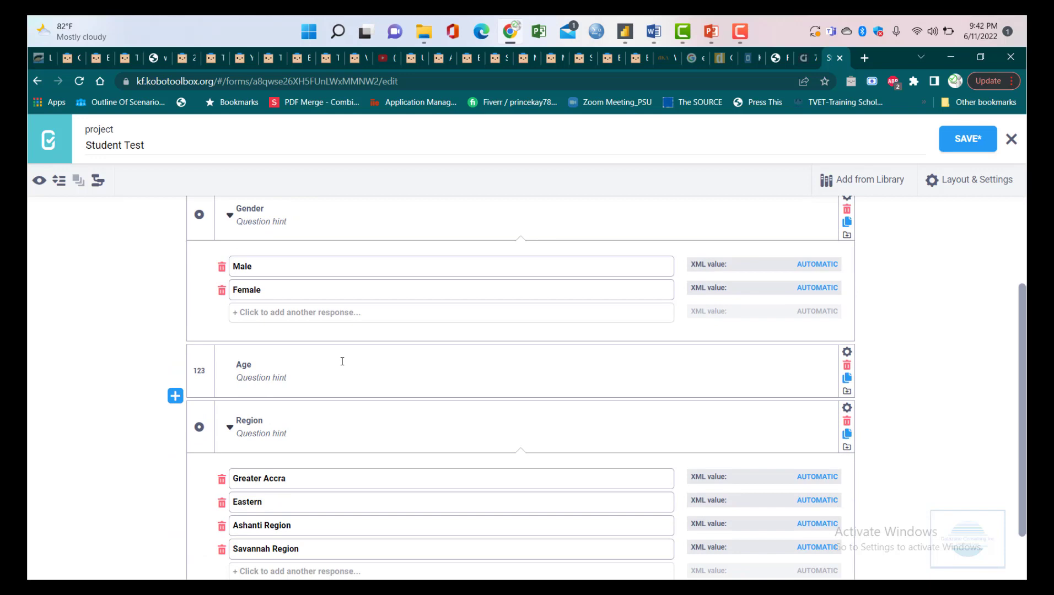
scroll(344, 358, down, 1)
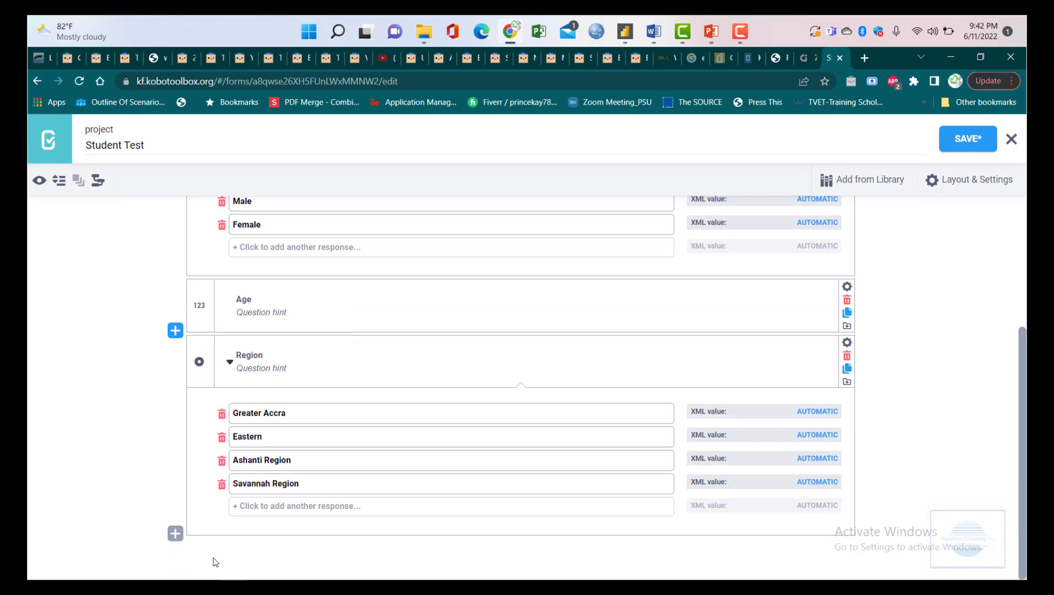
- Enter 'How long have you been in this school?' as a new question at the form's end
click(176, 535)
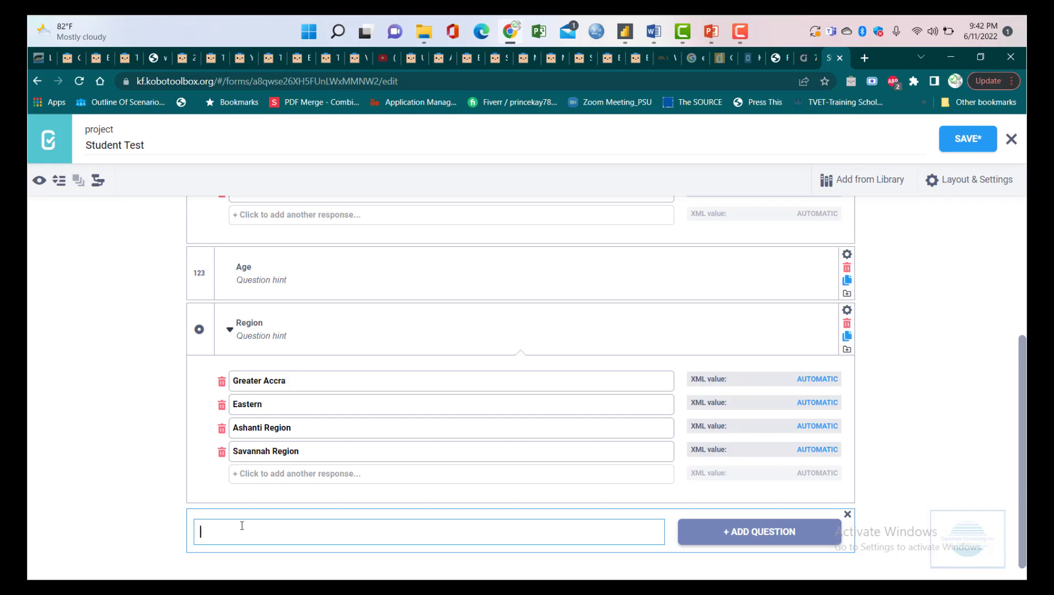
text(How long have you been in the)
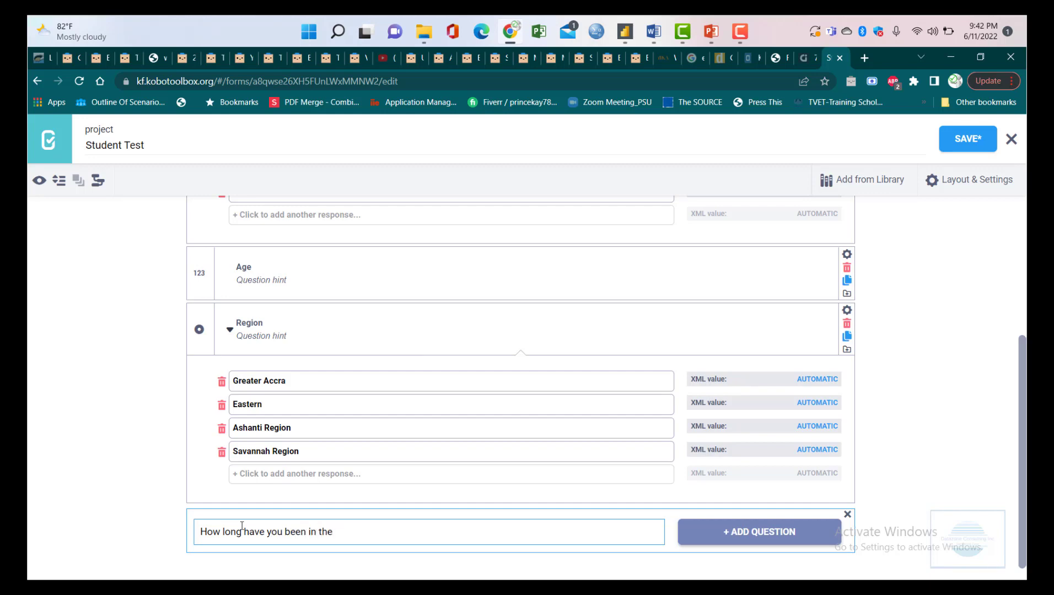
scroll(264, 521, up, 4)
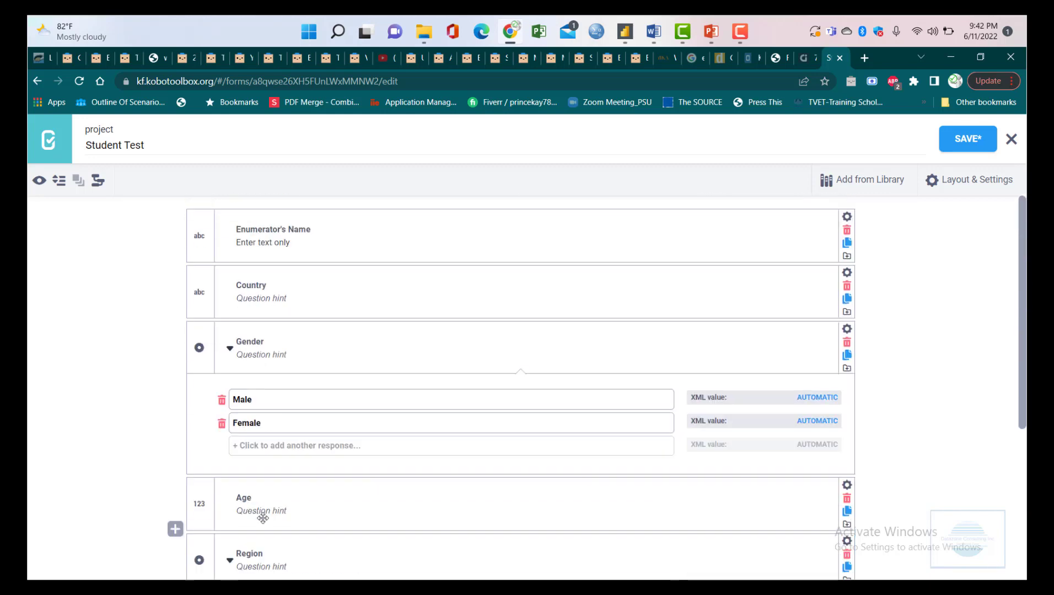
scroll(333, 414, down, 5)
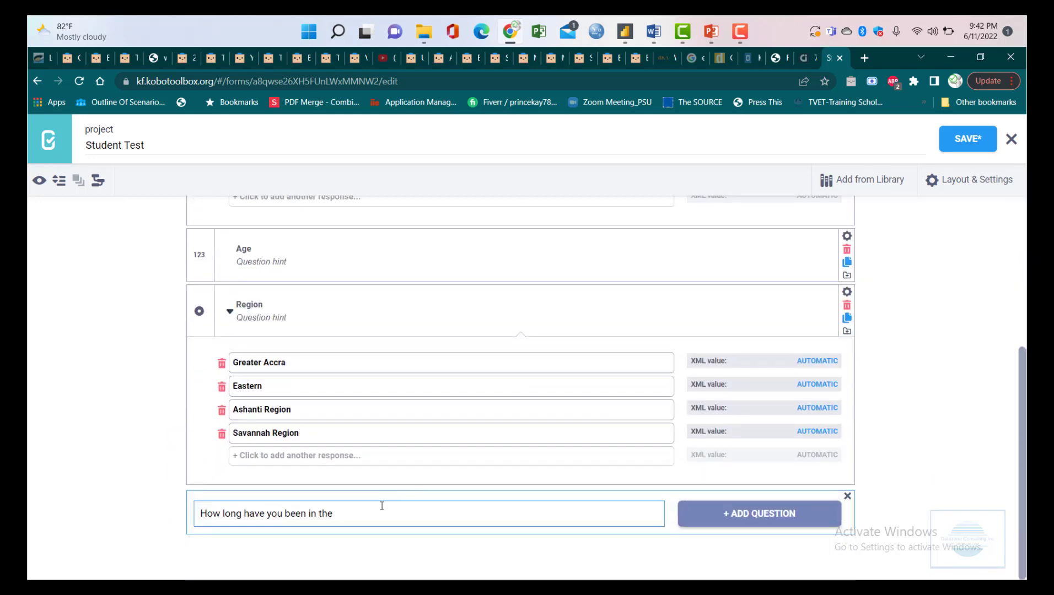
key(BackSpace)
text(is school)
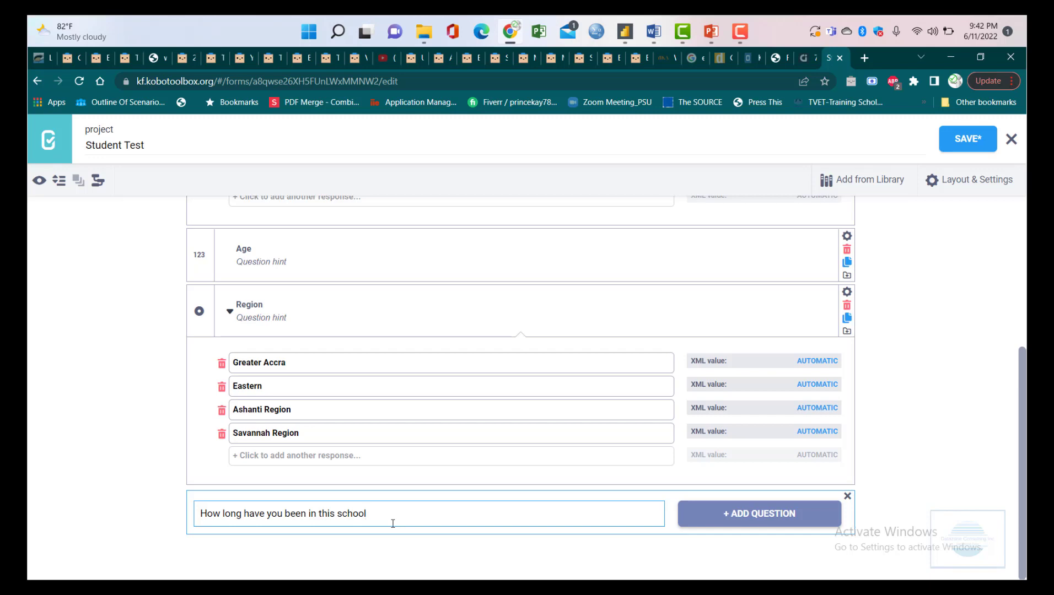
text(?)
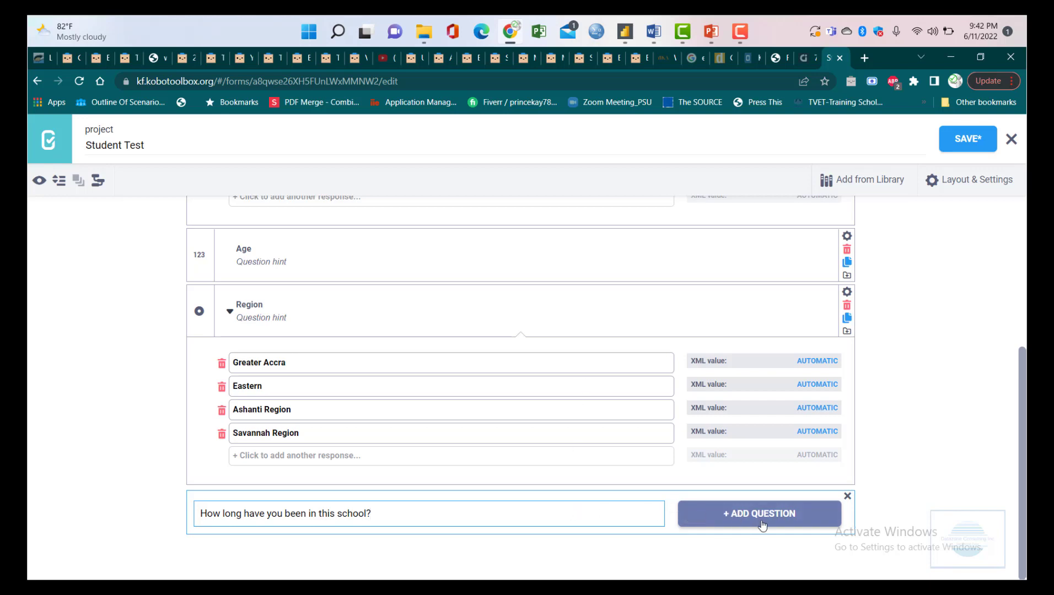
- Make 'How long have you been in this school?' a Number (123) question
click(764, 518)
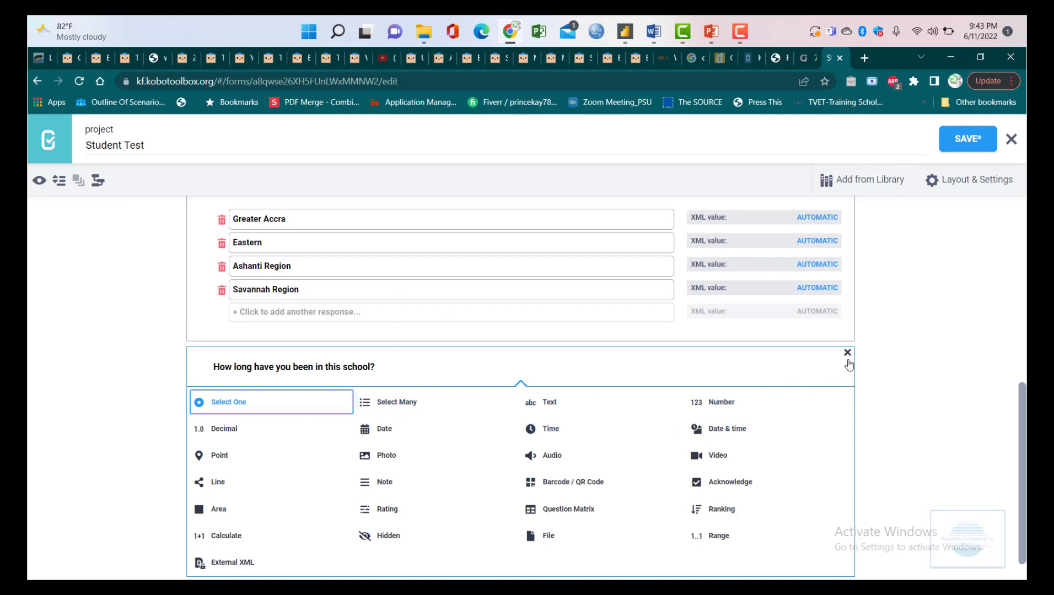
click(726, 410)
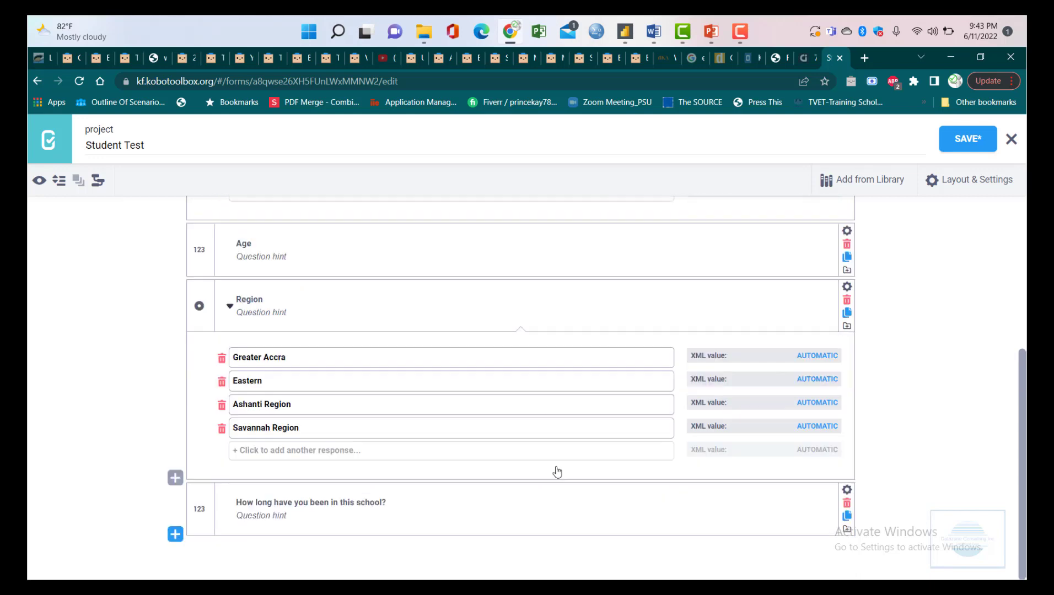
- Give the school-duration question the hint 'State in years', replacing an interim 'State in months'
click(284, 515)
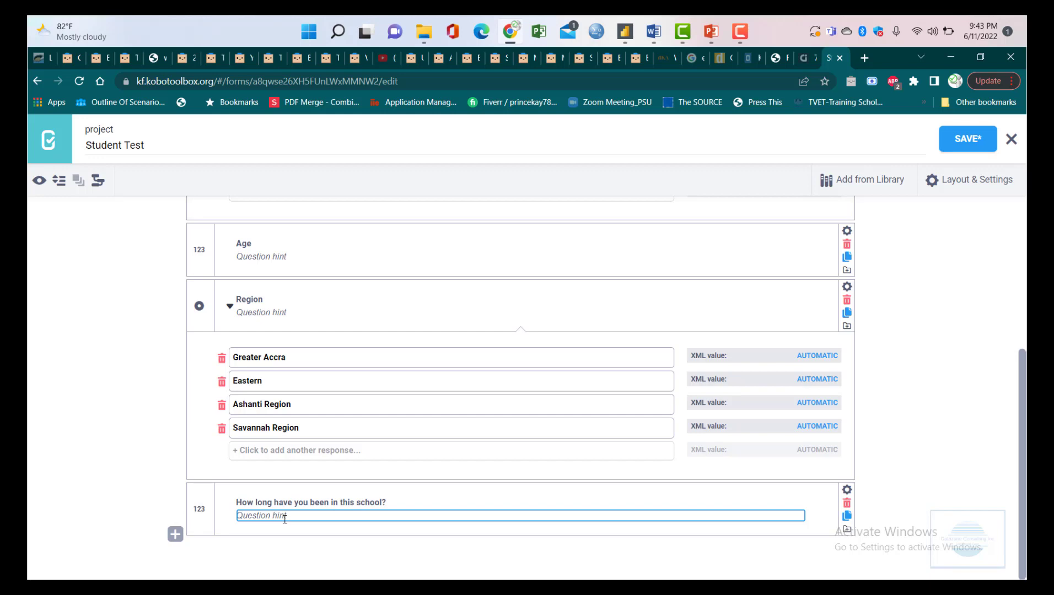
text(State )
text(in ye)
text(ars)
key(BackSpace)
key(BackSpace)
key(BackSpace)
text(rars)
key(BackSpace)
key(BackSpace)
key(BackSpace)
key(BackSpace)
key(BackSpace)
text(month)
click(330, 503)
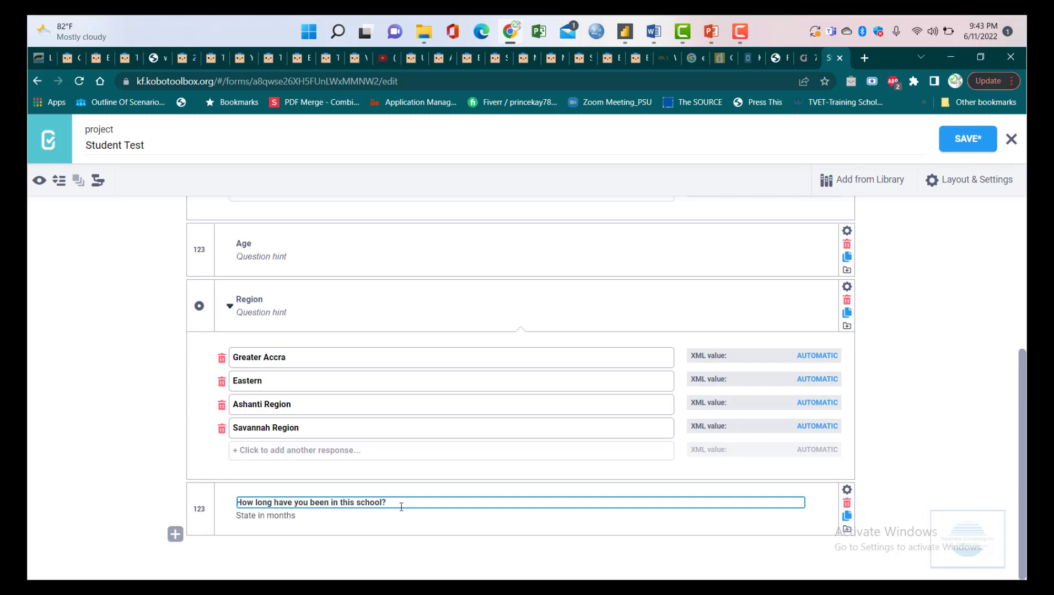
click(296, 519)
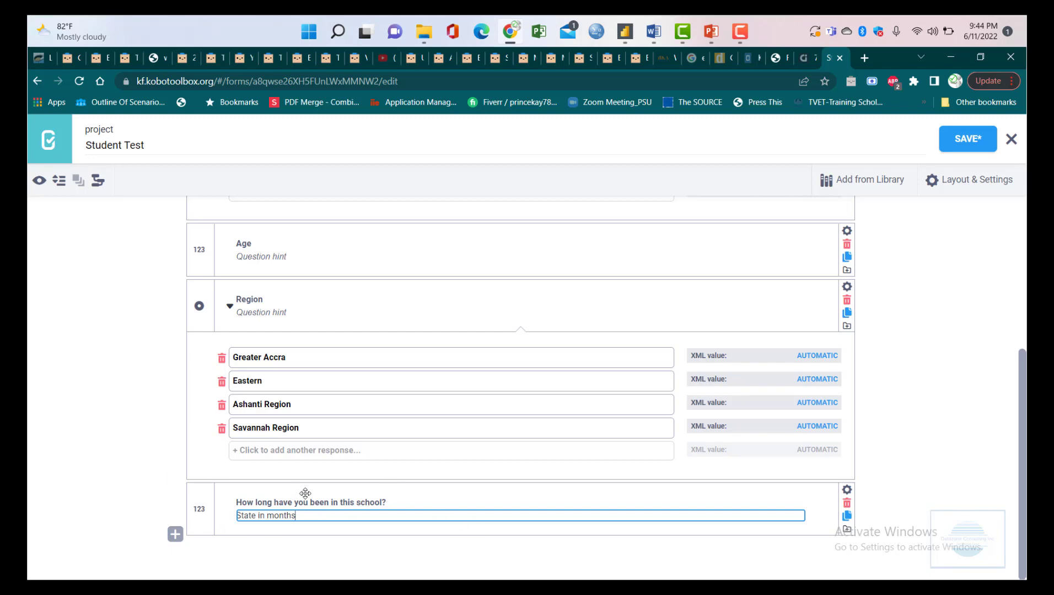
key(BackSpace)
key(BackSpace)
key(BackSpace)
key(BackSpace)
key(BackSpace)
key(BackSpace)
text(years)
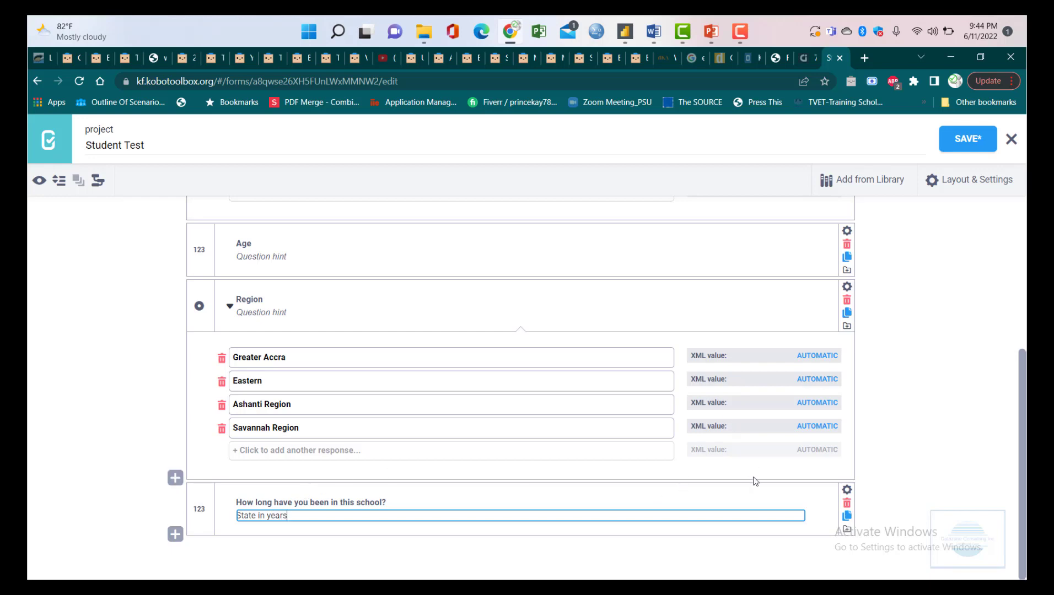
- Enter the new question 'Have you received a gift pack from Ghana Education Service in past year?'
click(174, 541)
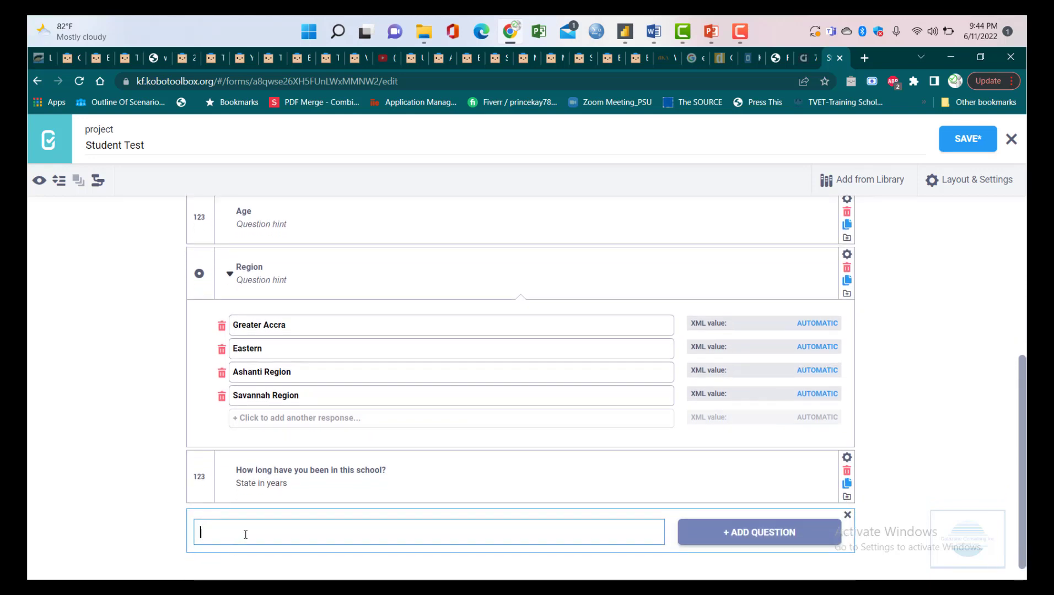
text(Have you r)
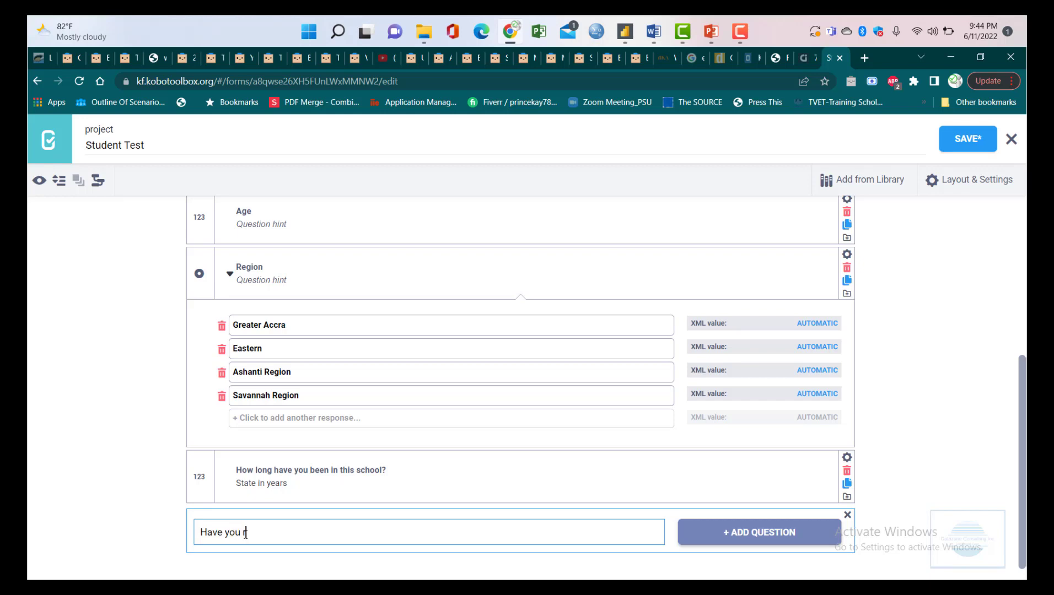
text(eceived a gift pack from )
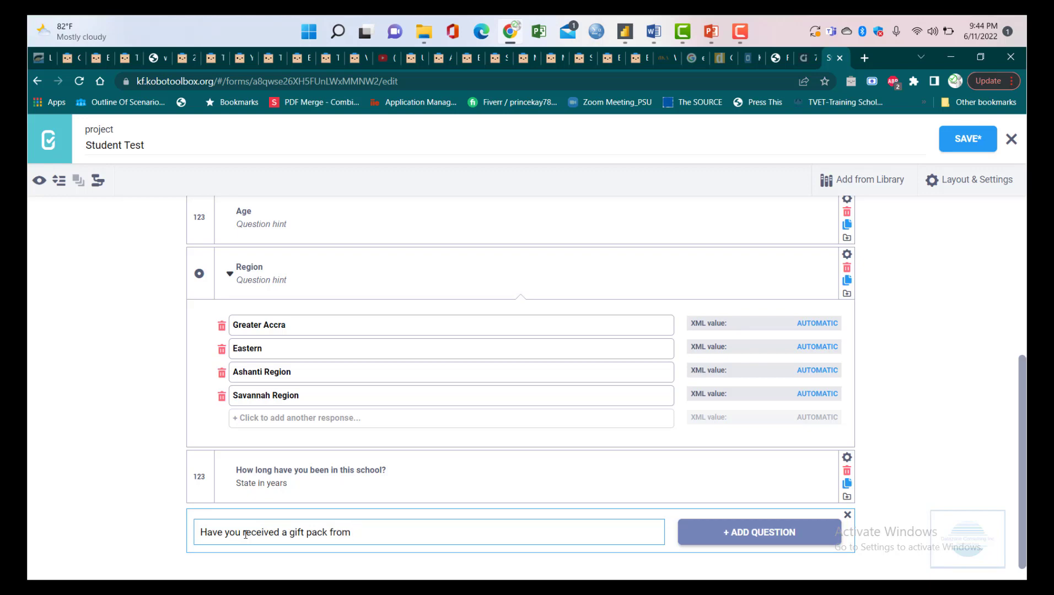
text(Ghana Education Service?)
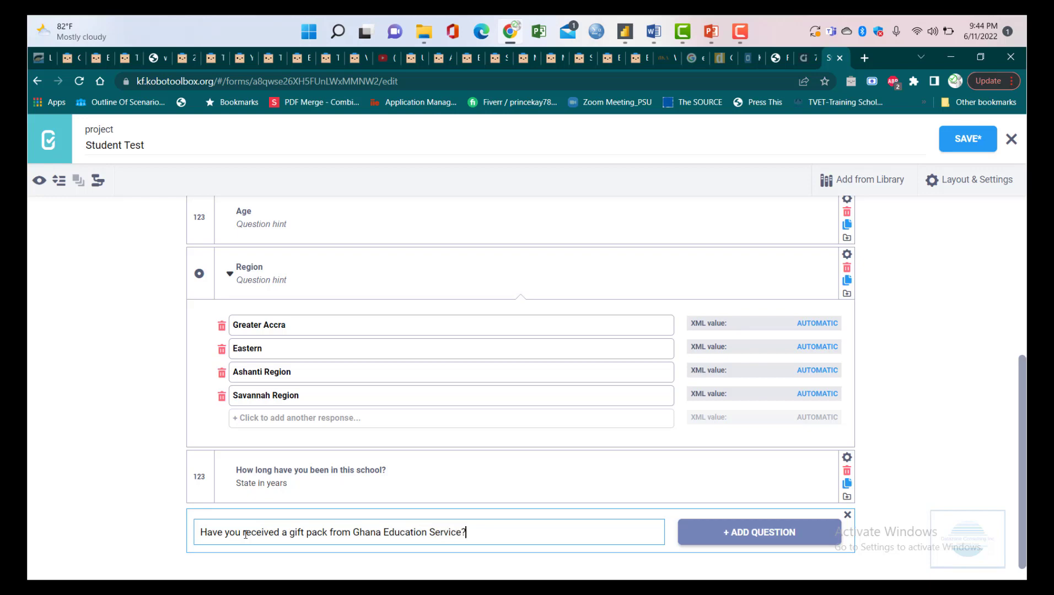
key(BackSpace)
text(in t)
key(BackSpace)
text(past year?)
- Make the gift-pack question Select One with the choices Yes and No
scroll(658, 485, down, 1)
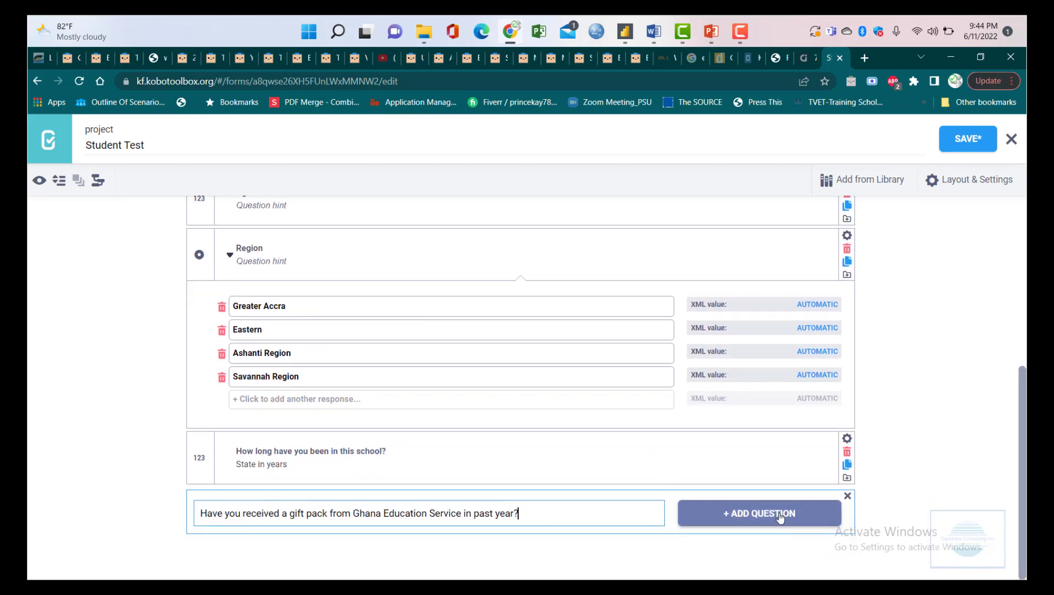
click(777, 516)
scroll(783, 520, down, 3)
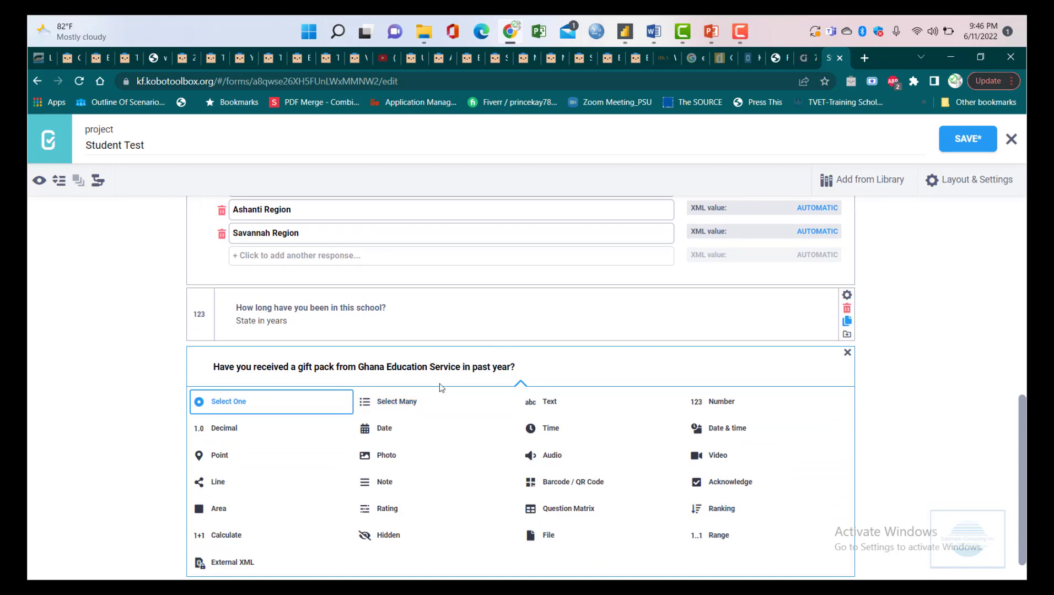
click(304, 414)
text(Yes)
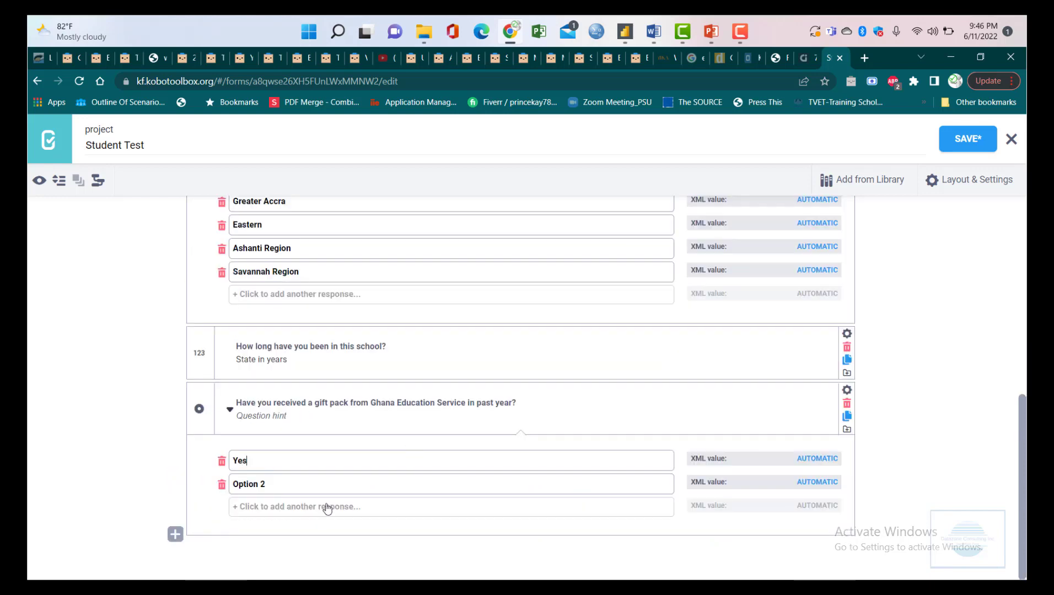
key(Tab)
key(Tab)
key(shift+Tab)
text(No)
click(175, 534)
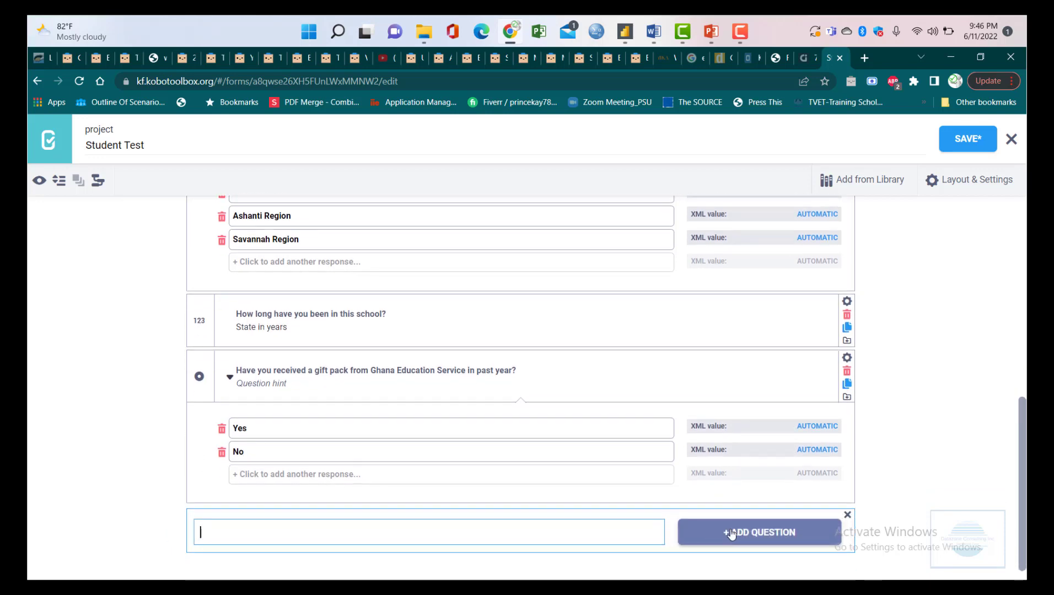
- Add a Date question labelled 'When last did you hold a student meeting?' at the form's end
click(731, 534)
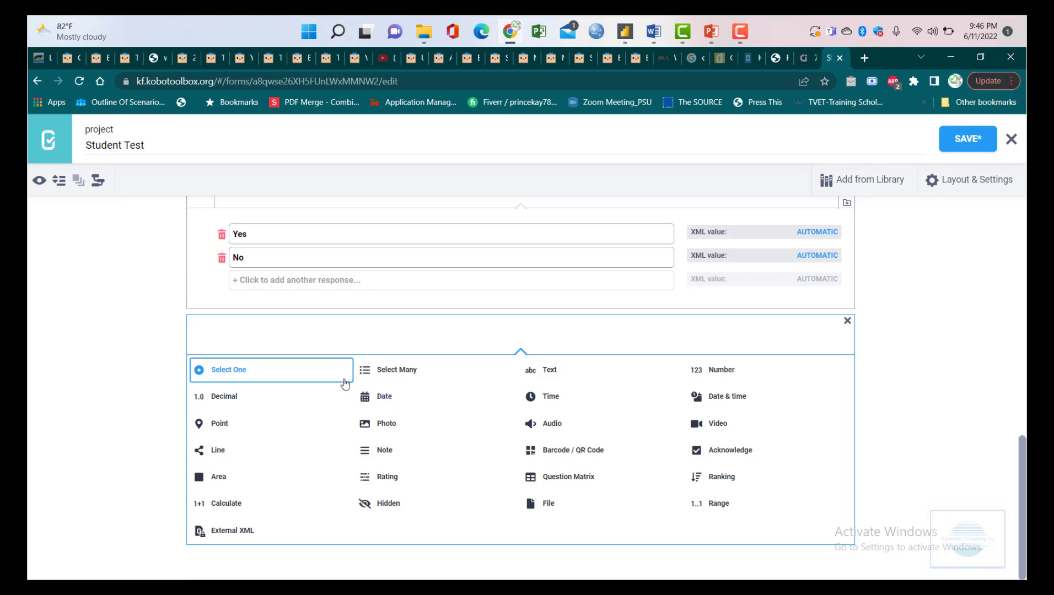
click(379, 397)
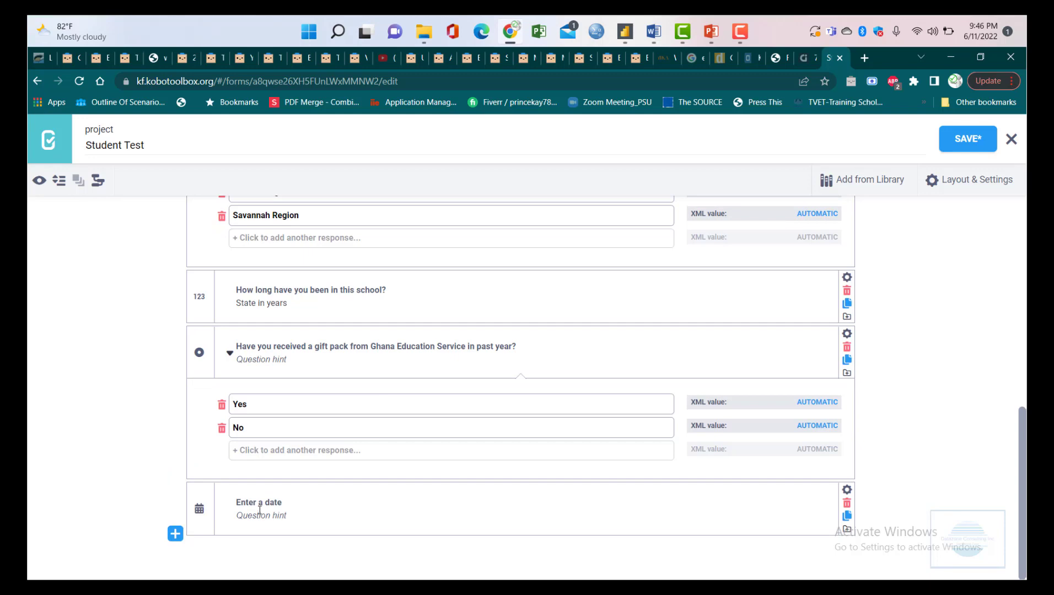
click(262, 502)
triple_click(262, 502)
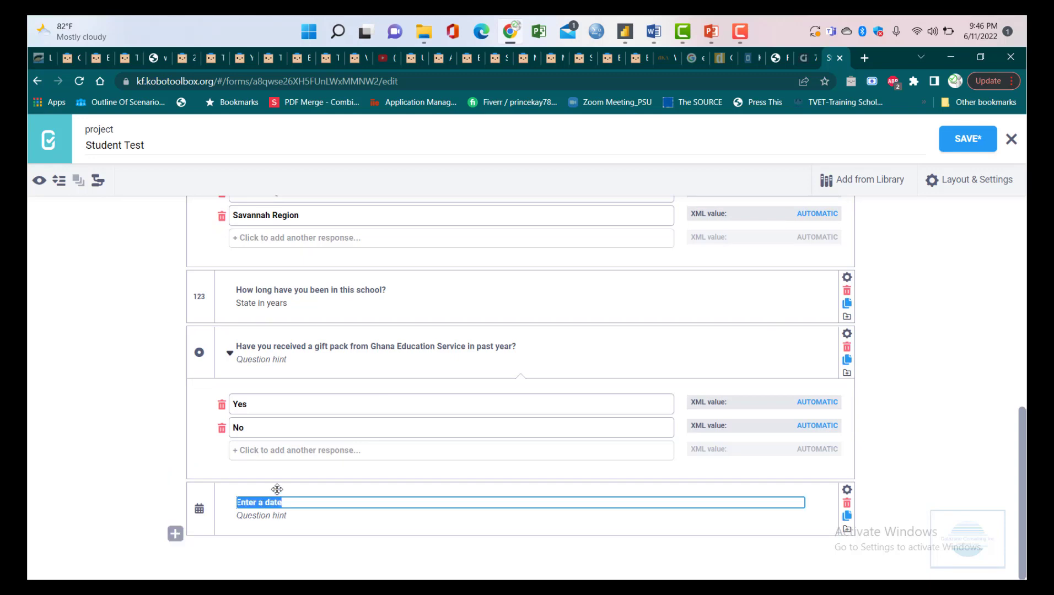
text(When last)
key(BackSpace)
key(BackSpace)
key(BackSpace)
key(BackSpace)
key(BackSpace)
key(BackSpace)
key(BackSpace)
key(BackSpace)
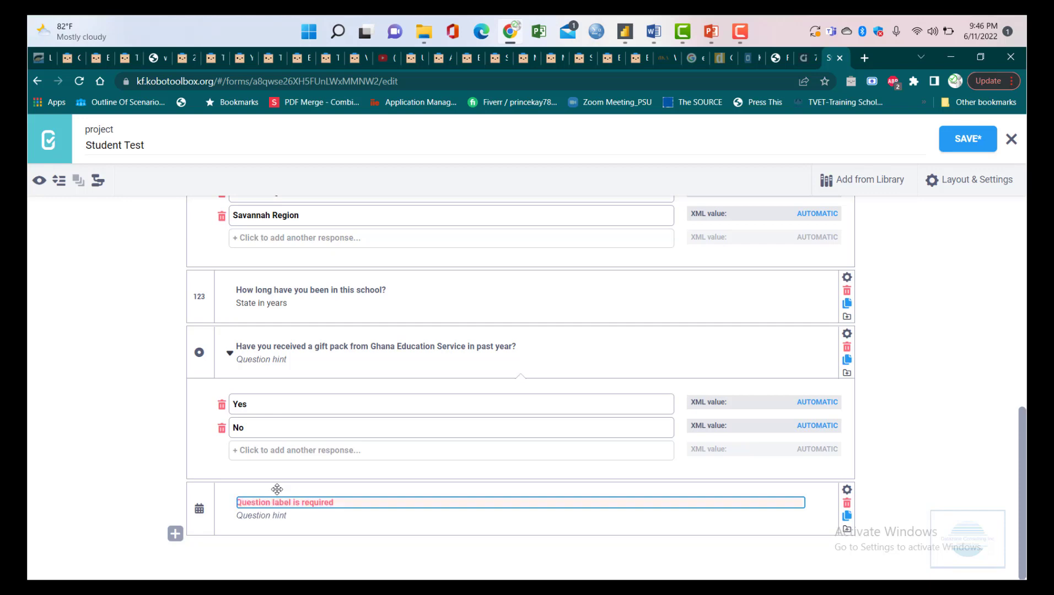
text(When)
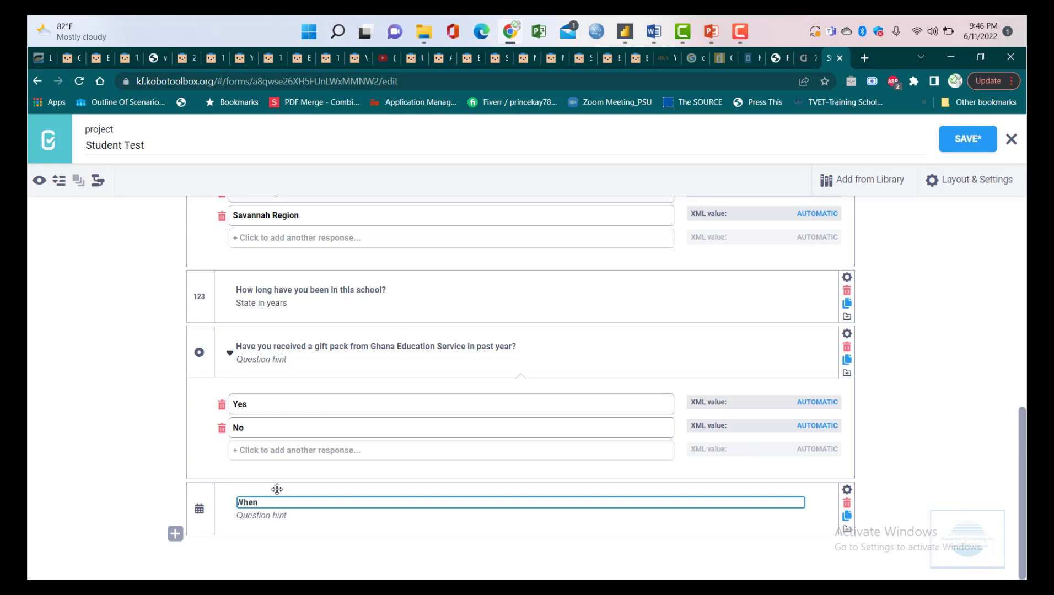
text( last did you hold a student)
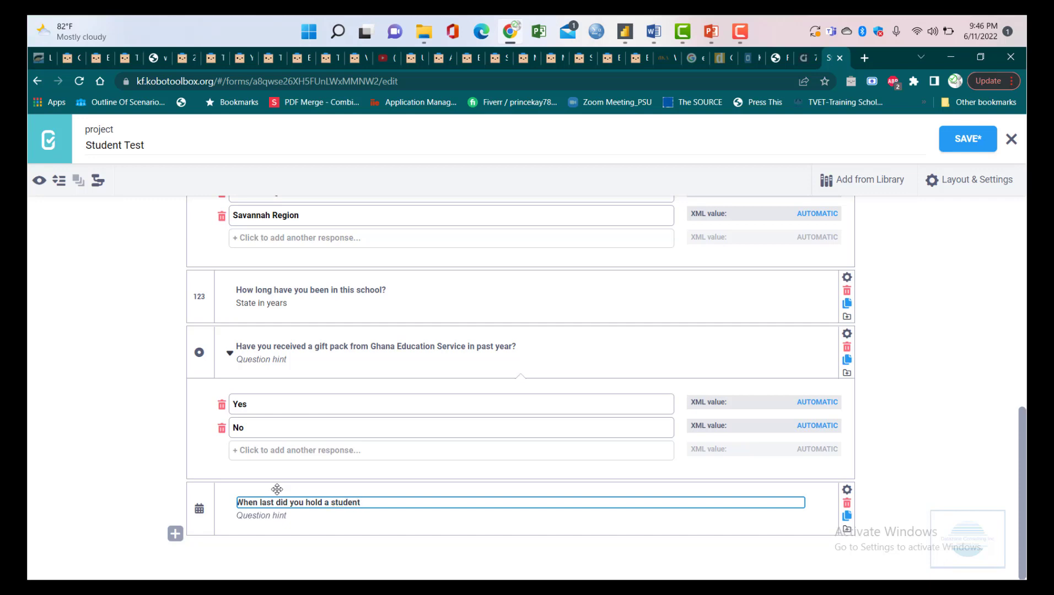
text(meeting?)
click(301, 518)
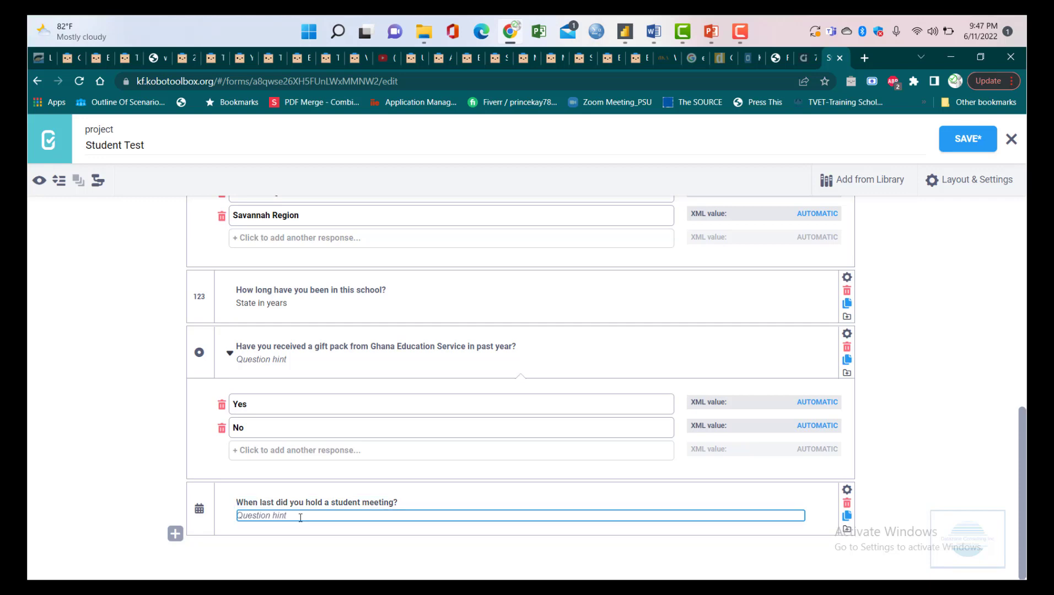
click(360, 503)
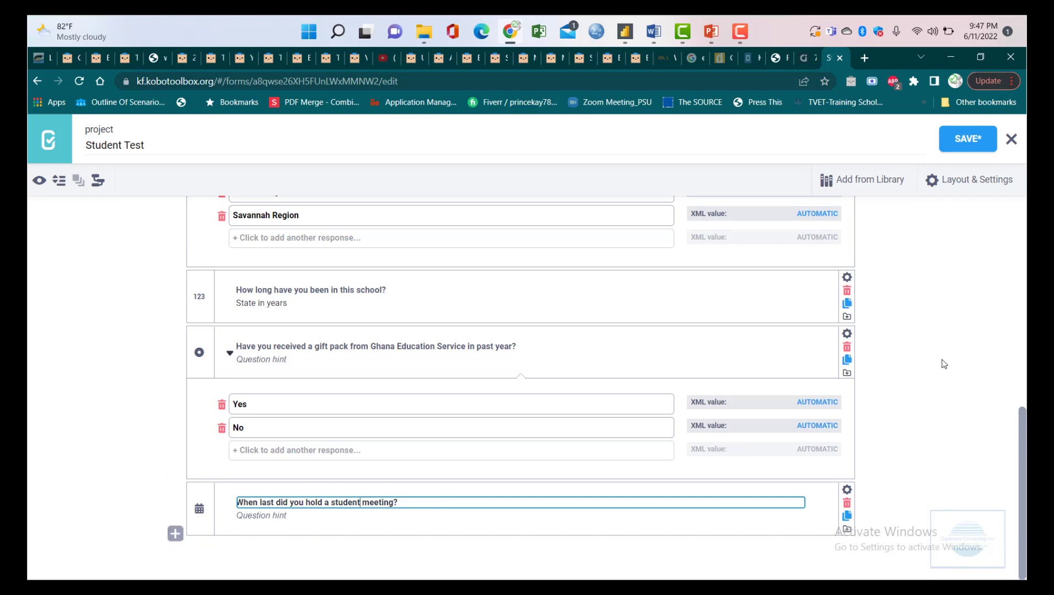
- Scroll back to the top of the form and select the Enumerator's Name question card
scroll(840, 374, up, 4)
scroll(842, 397, up, 5)
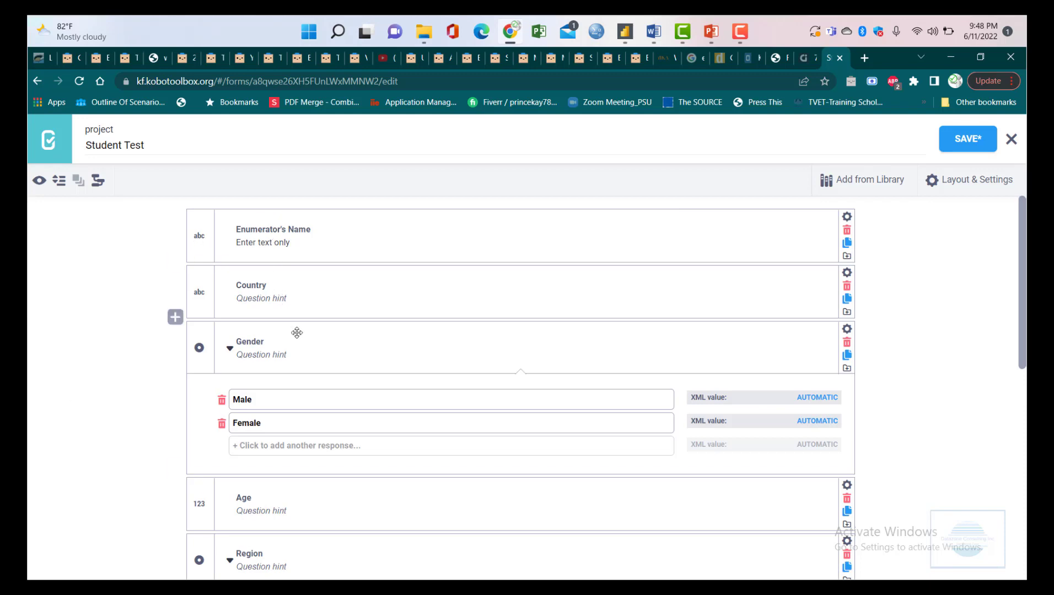
scroll(334, 356, down, 2)
scroll(334, 356, down, 2)
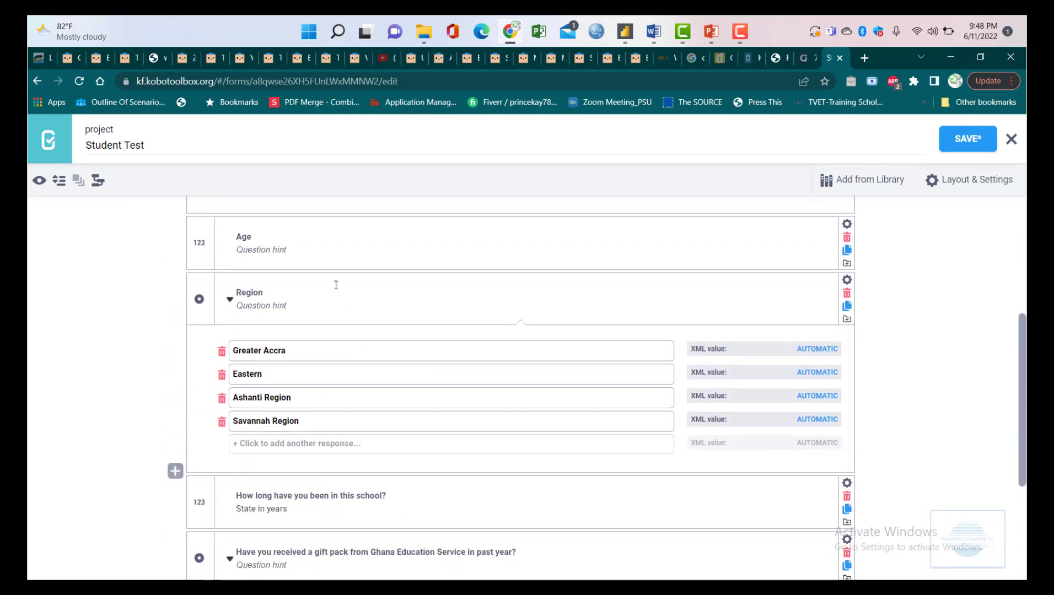
scroll(343, 306, up, 4)
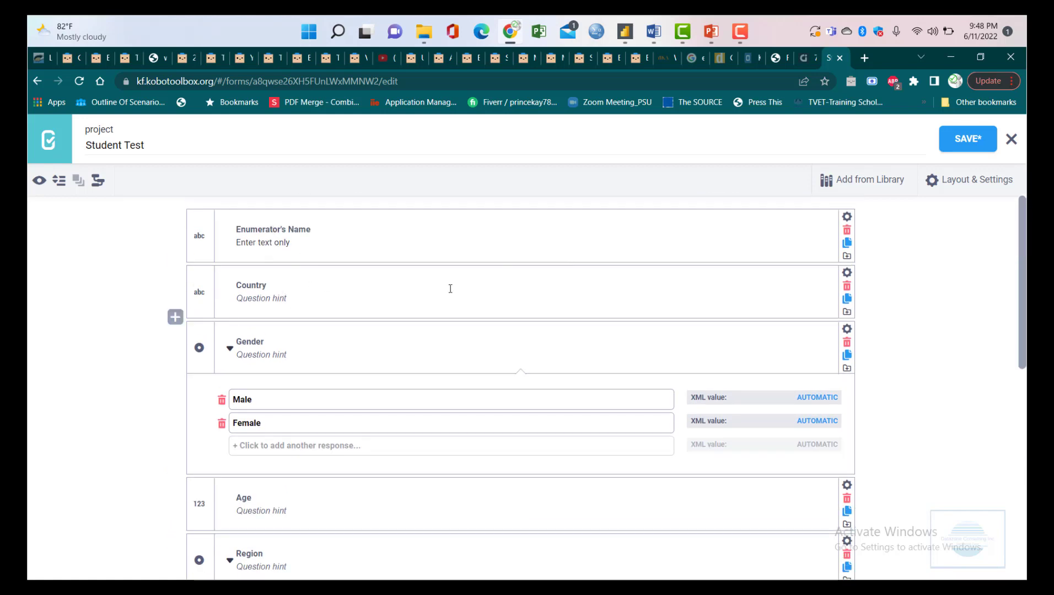
scroll(331, 365, down, 2)
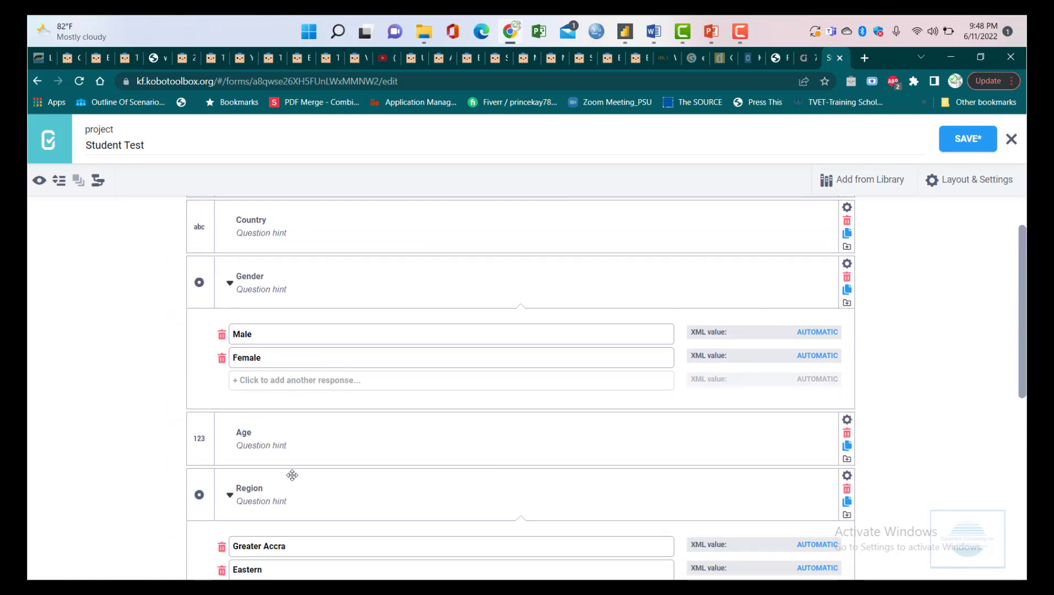
scroll(296, 426, down, 2)
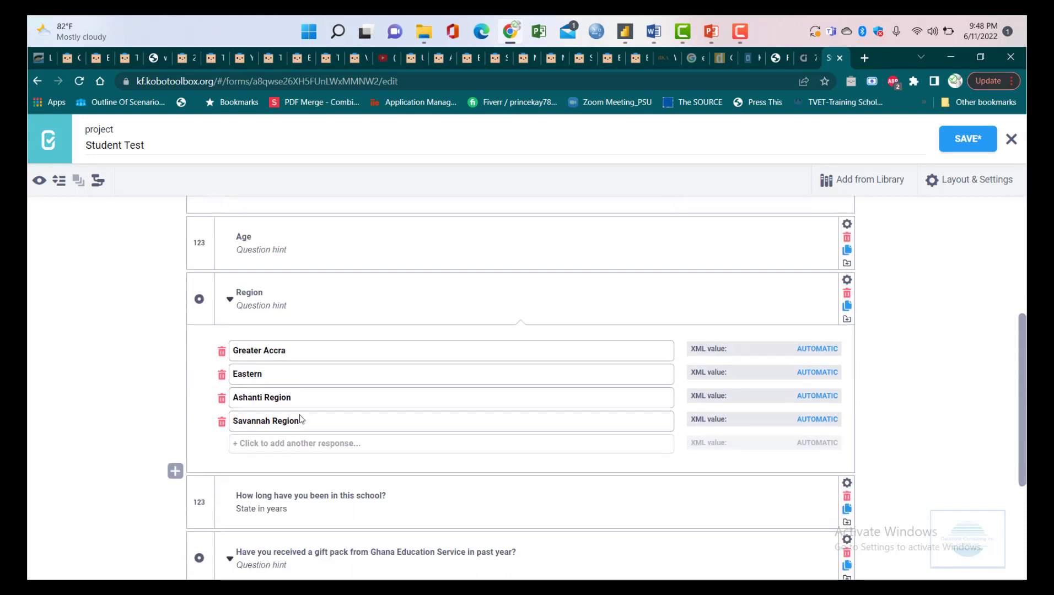
scroll(322, 443, down, 1)
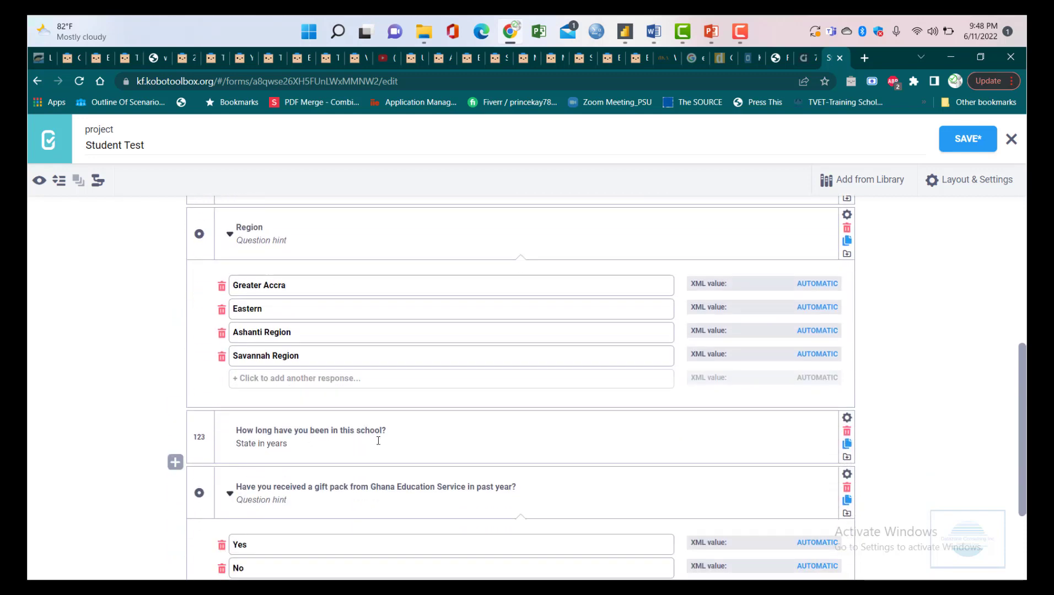
scroll(328, 309, up, 2)
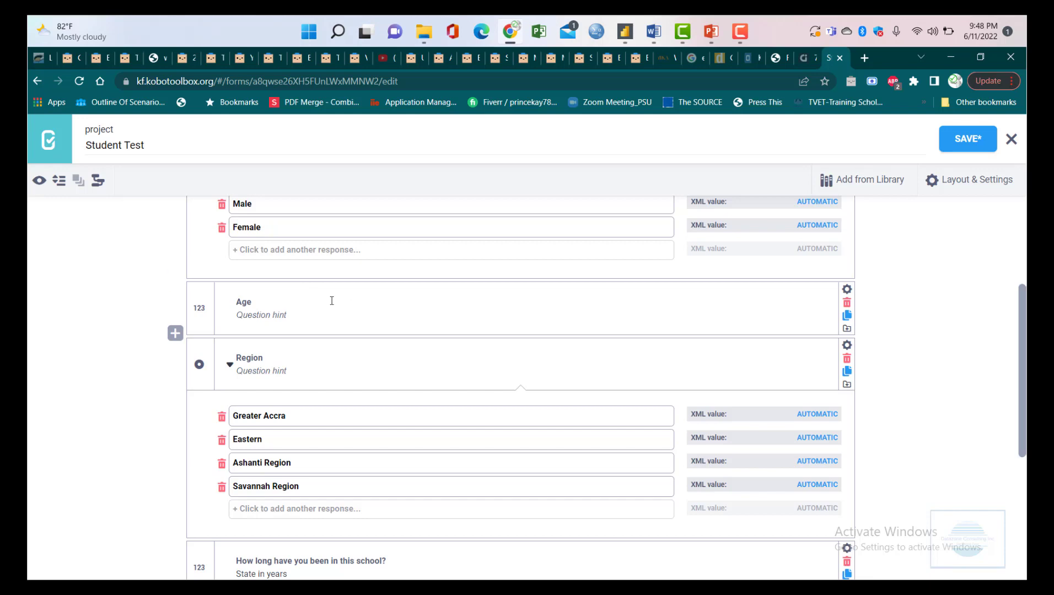
scroll(332, 300, up, 3)
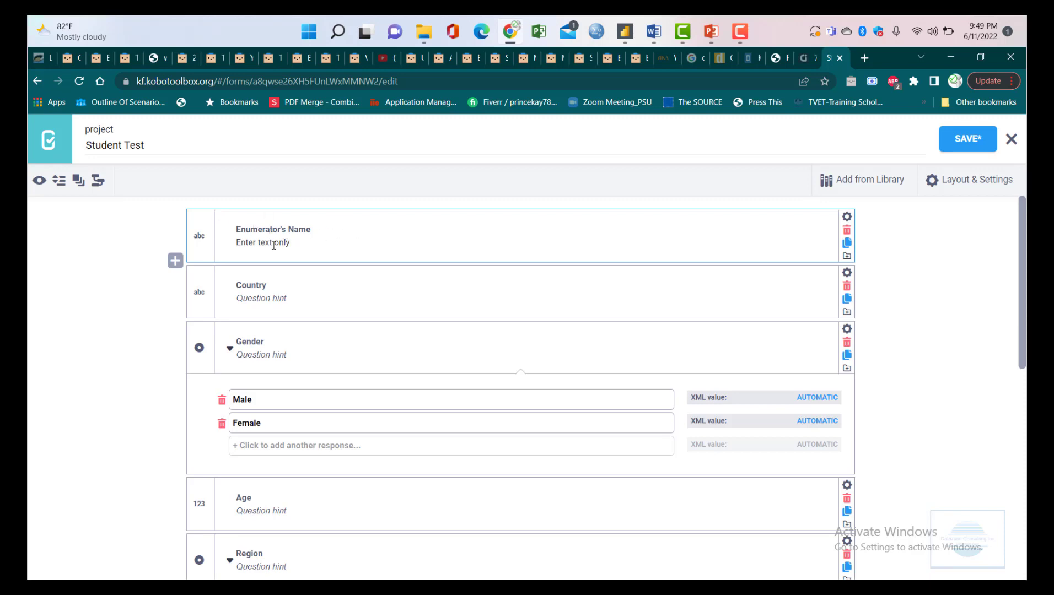
click(94, 259)
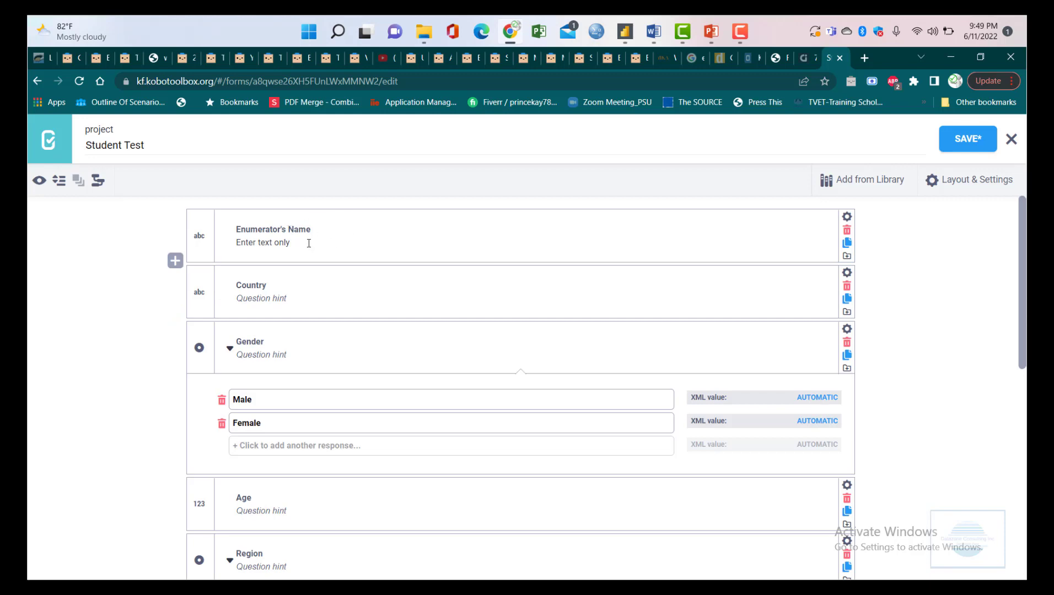
click(332, 211)
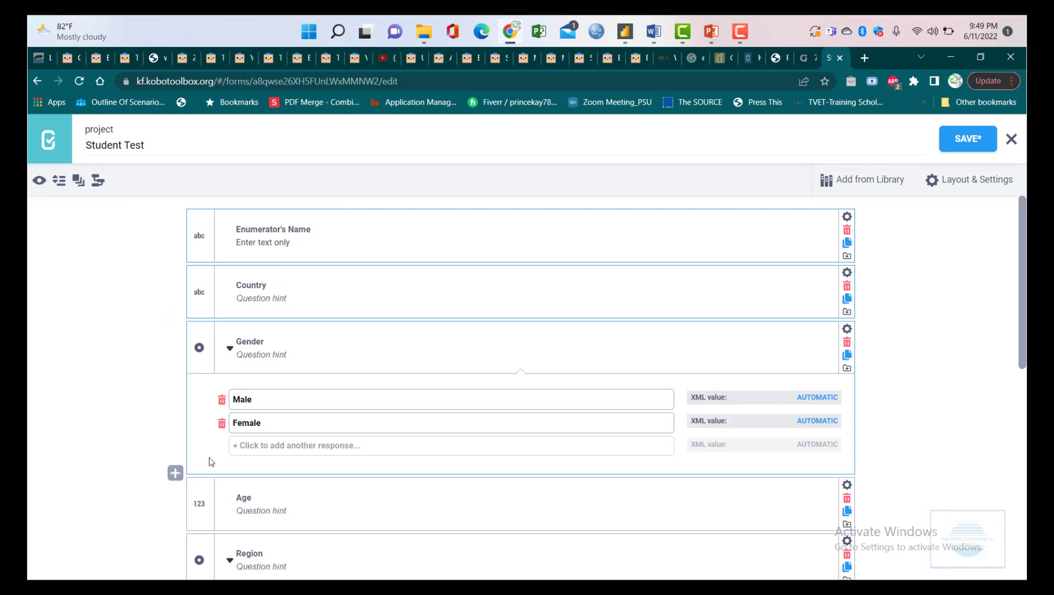
- Extend the selection from Enumerator's Name down through the Region question
scroll(496, 414, down, 3)
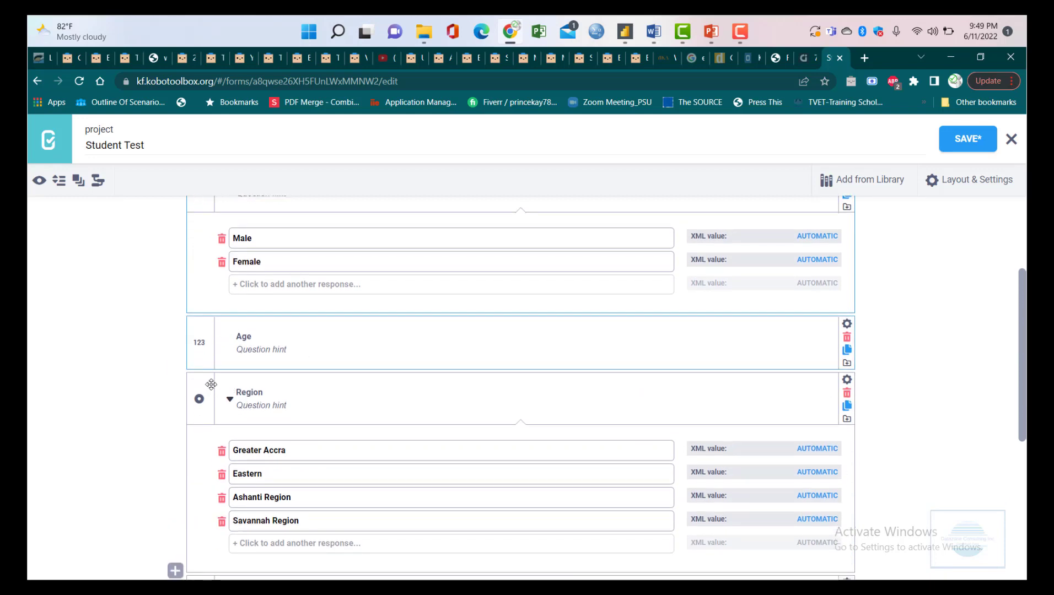
drag(1025, 343, 1025, 266)
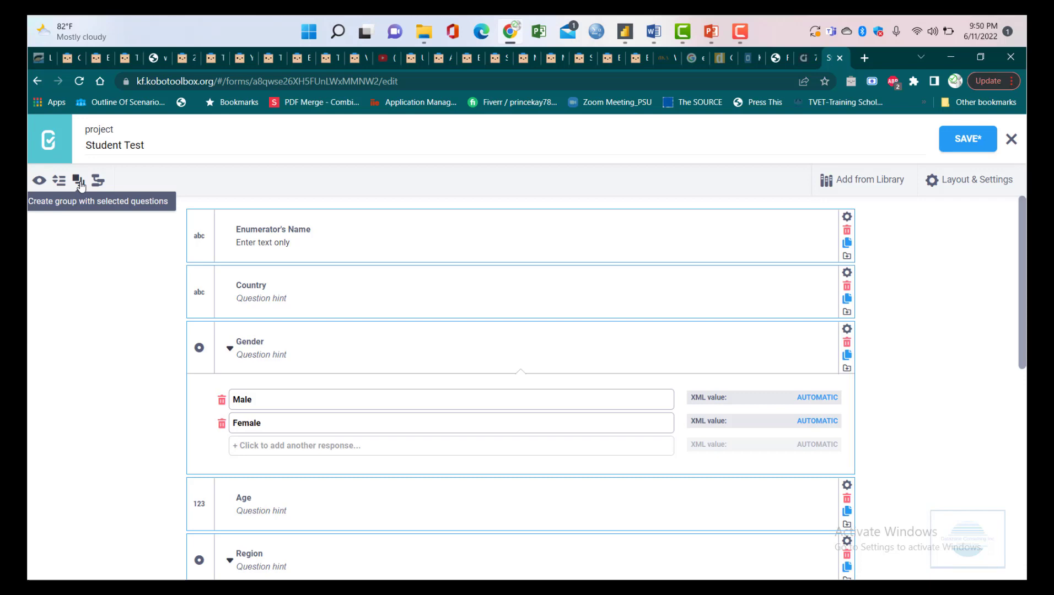
- Group Enumerator's Name, Country, Gender, Age and Region as 'Bio-Data', then collapse the group
click(79, 184)
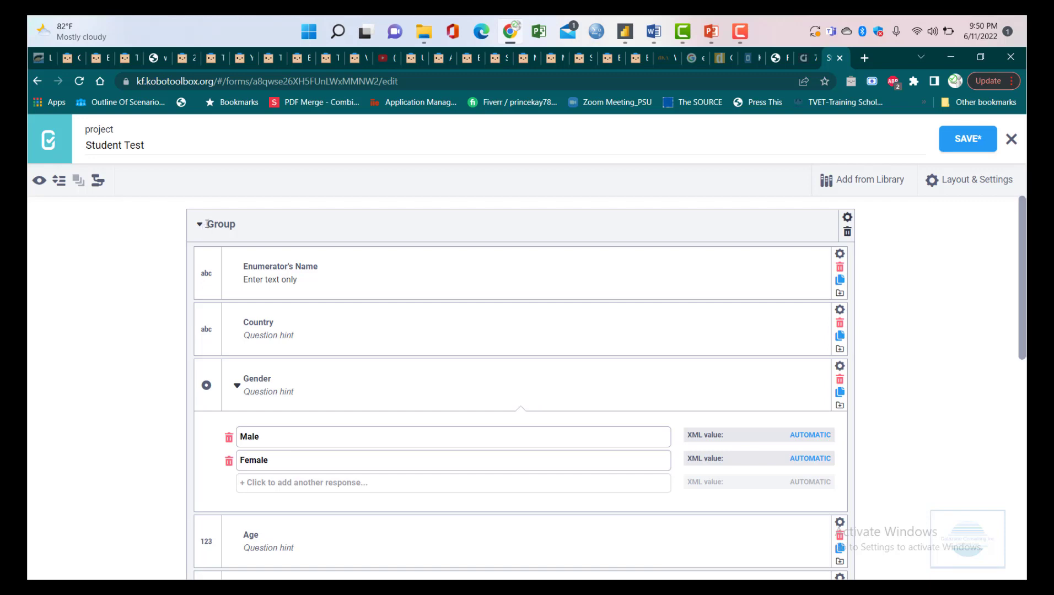
click(223, 226)
click(238, 229)
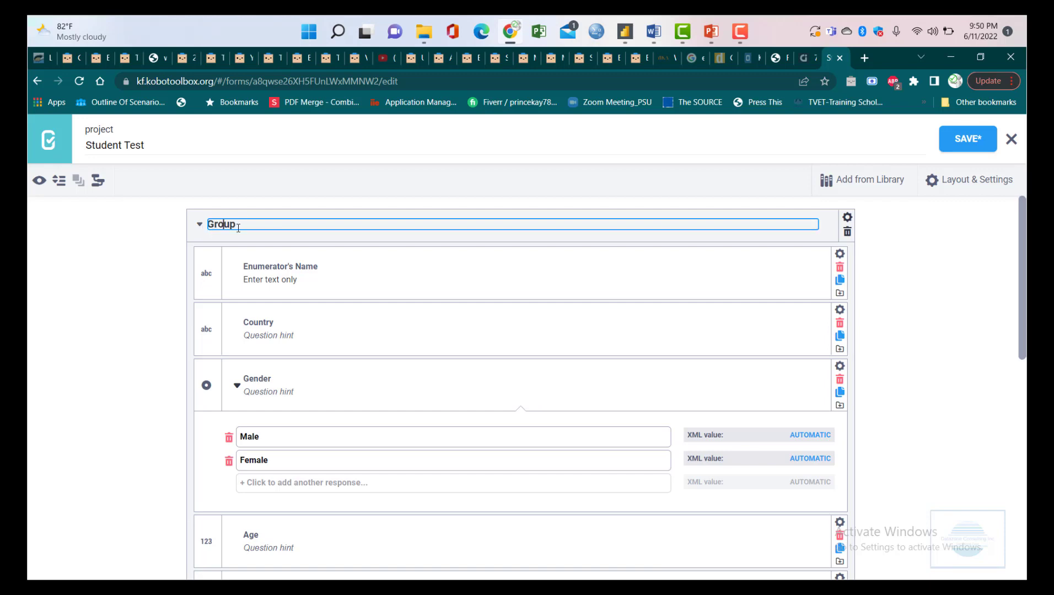
double_click(238, 228)
text(Bio-Data)
click(199, 225)
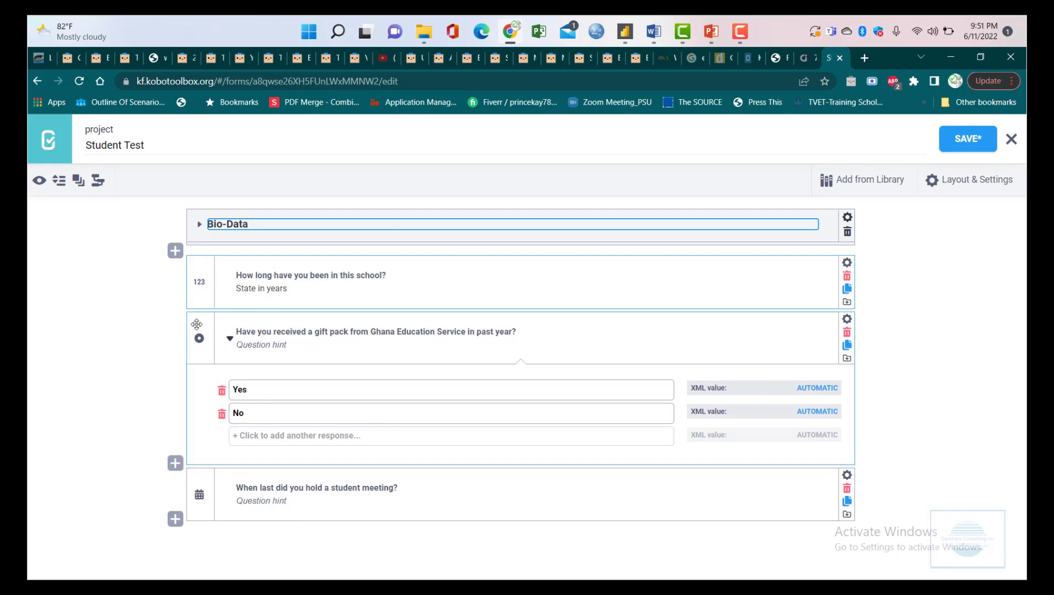
- Group the school-duration, gift-pack and date questions as 'Part 1 - Preliminary questions', then collapse it
click(80, 187)
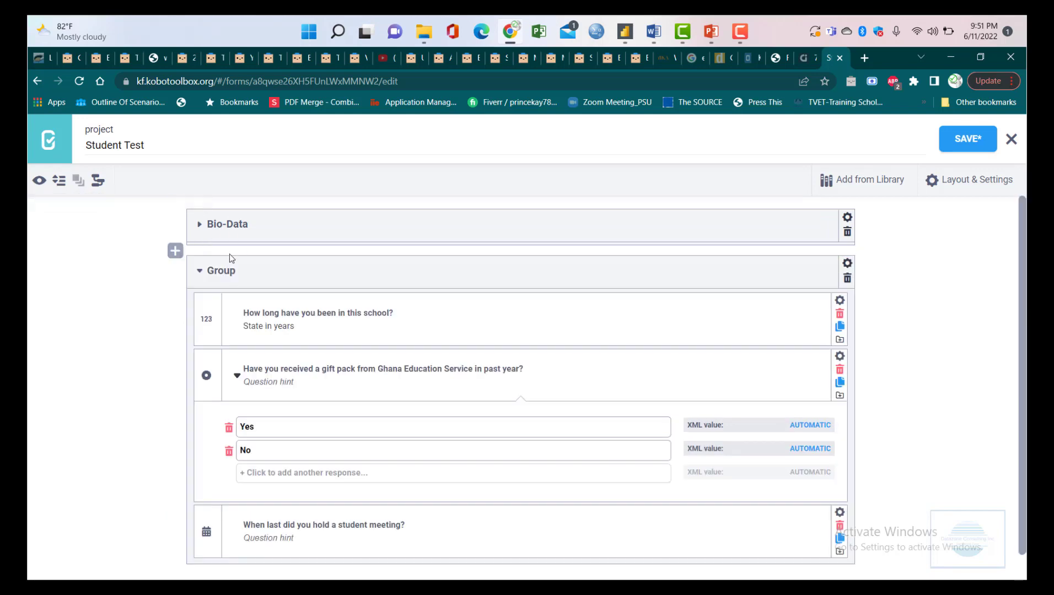
click(233, 271)
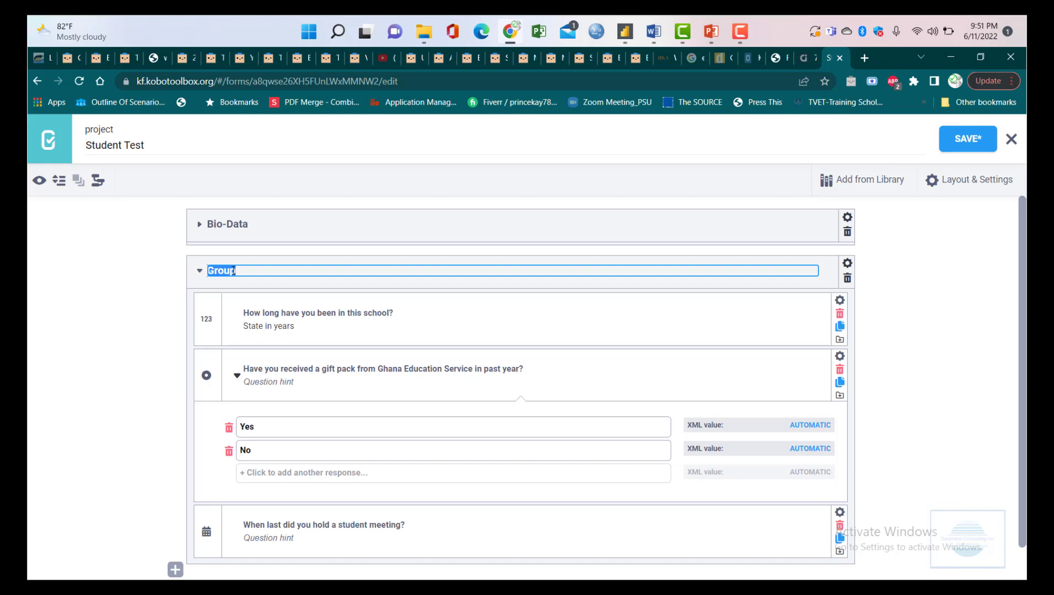
text(Part)
text( 1 - )
text(Preliminary )
text(Q)
key(BackSpace)
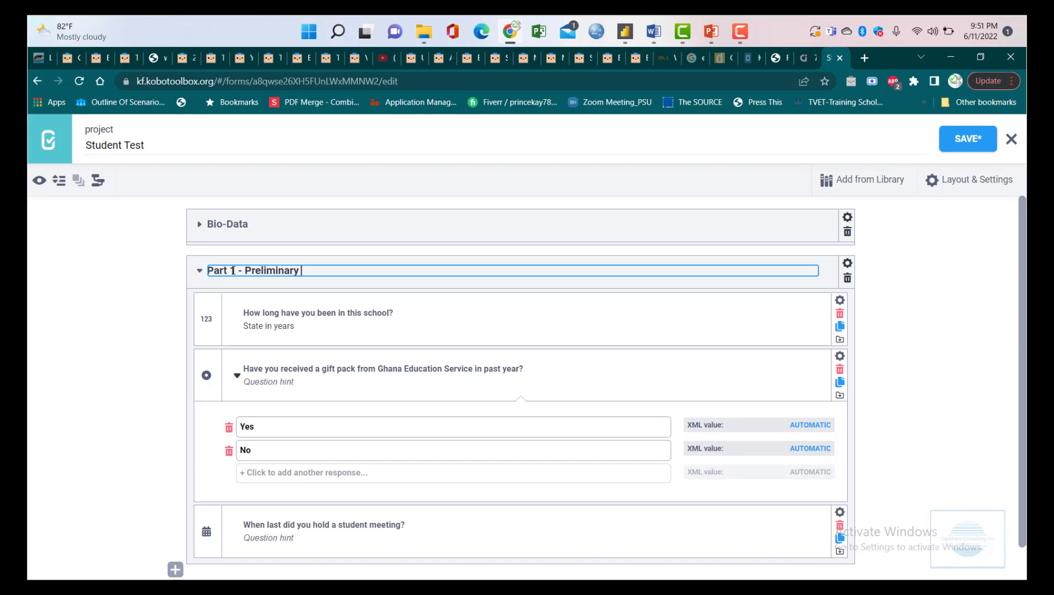
text(questions)
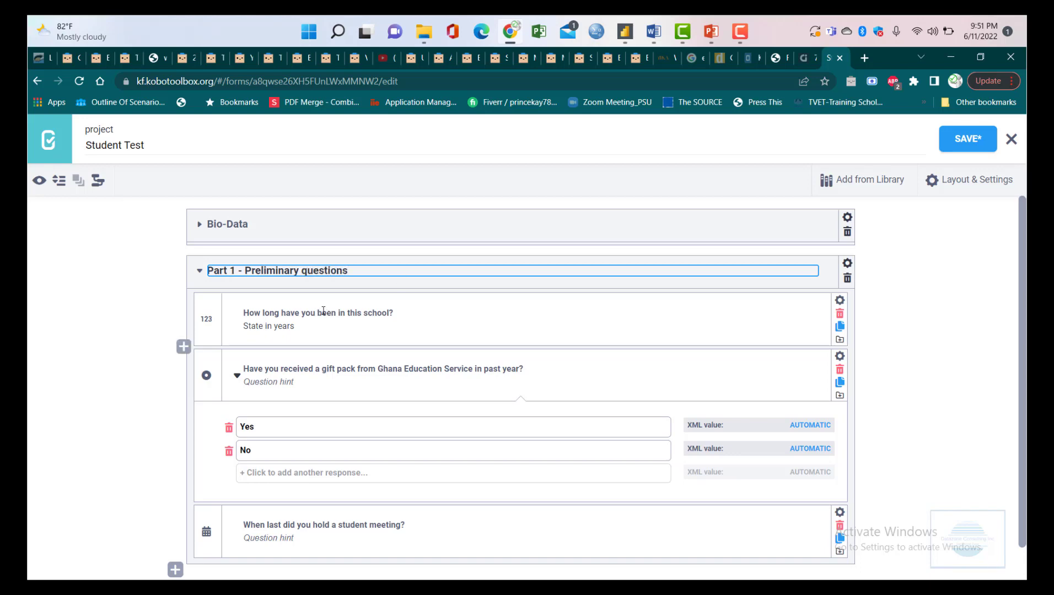
key(Return)
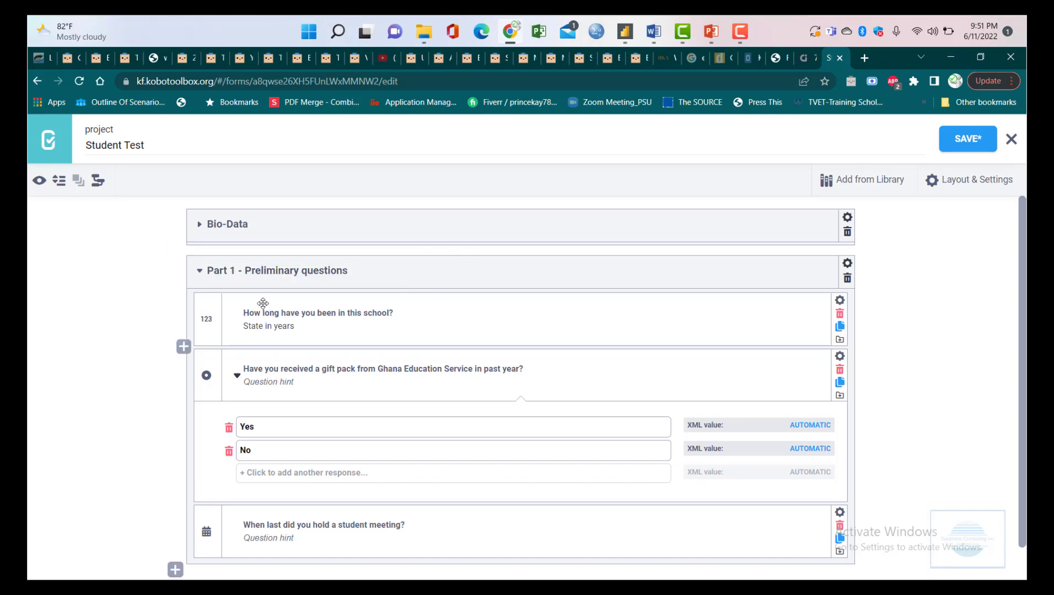
click(205, 277)
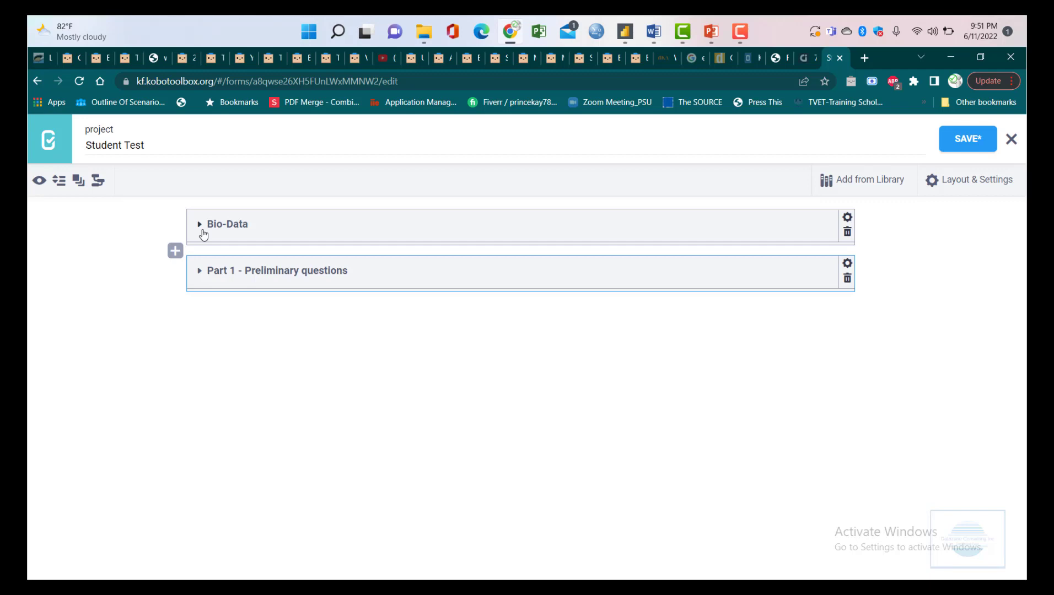
- Expand and re-collapse the Bio-Data group to check it, then save the form
click(203, 234)
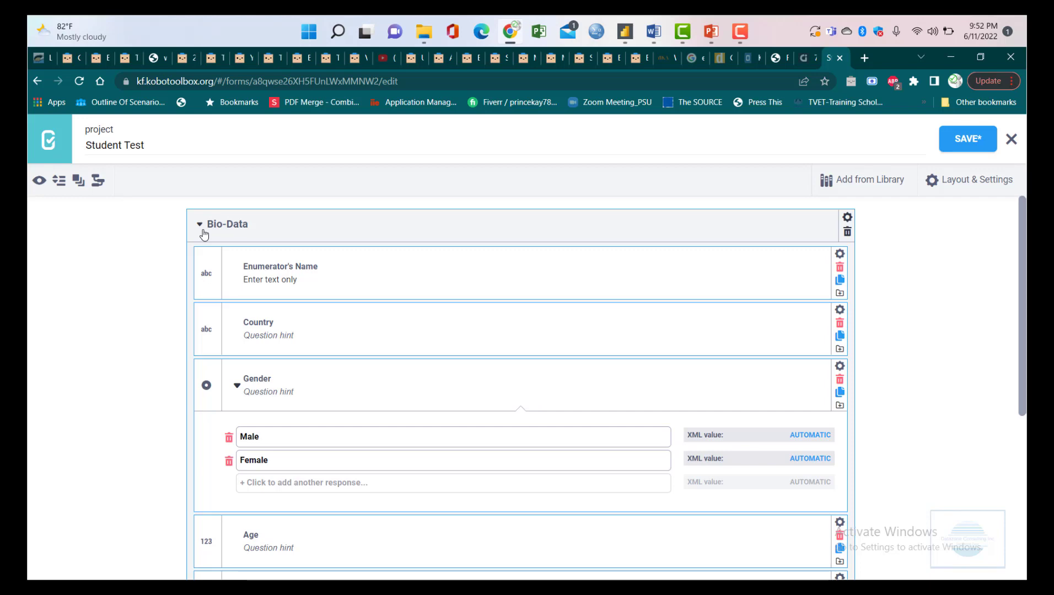
click(204, 234)
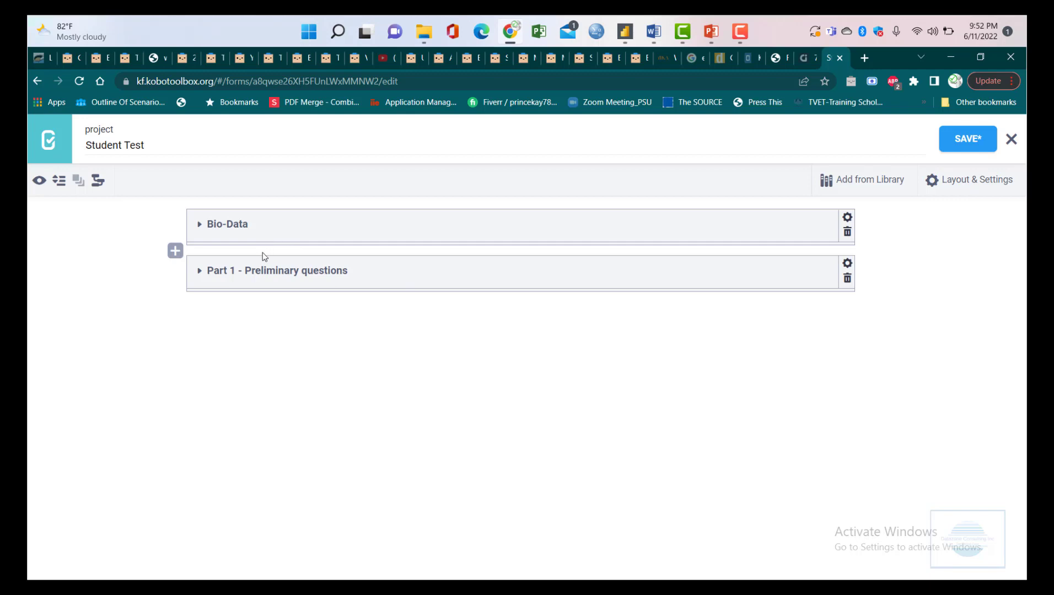
click(968, 140)
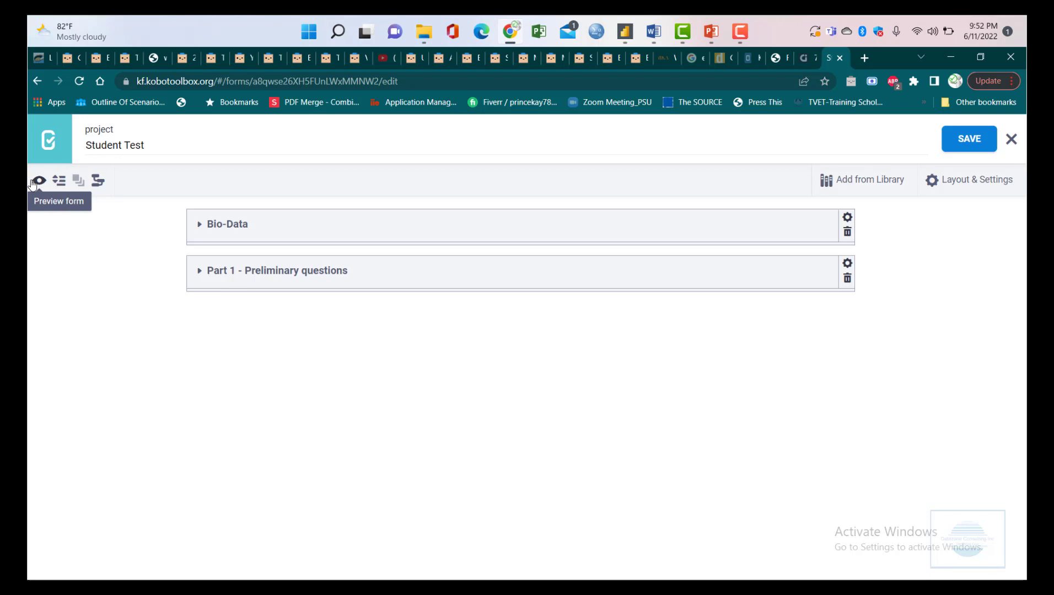
- Preview the form and collapse then re-expand the Bio-Data section
click(38, 185)
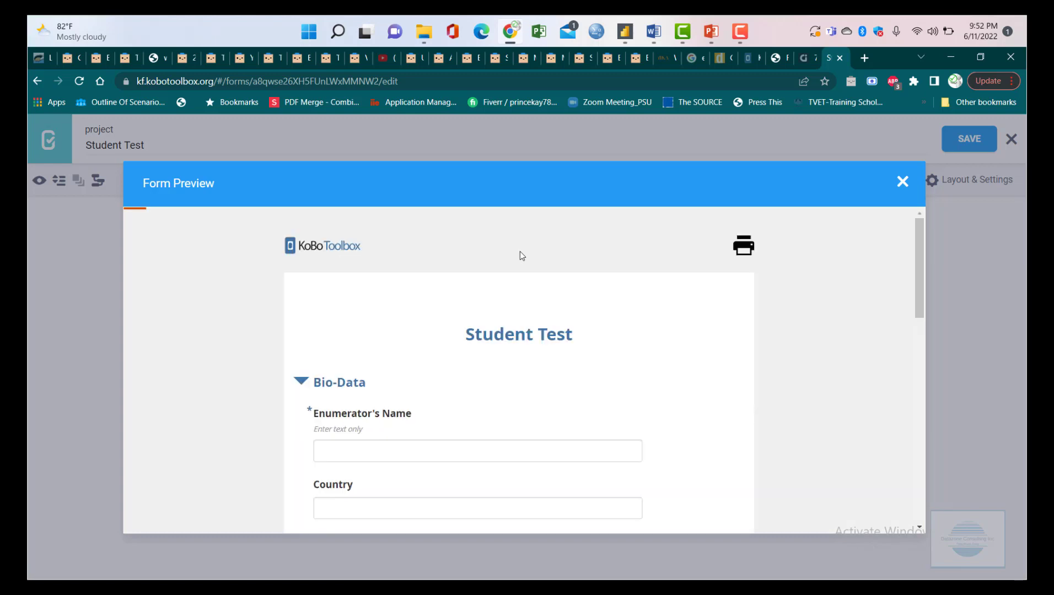
scroll(568, 329, down, 1)
scroll(568, 329, down, 2)
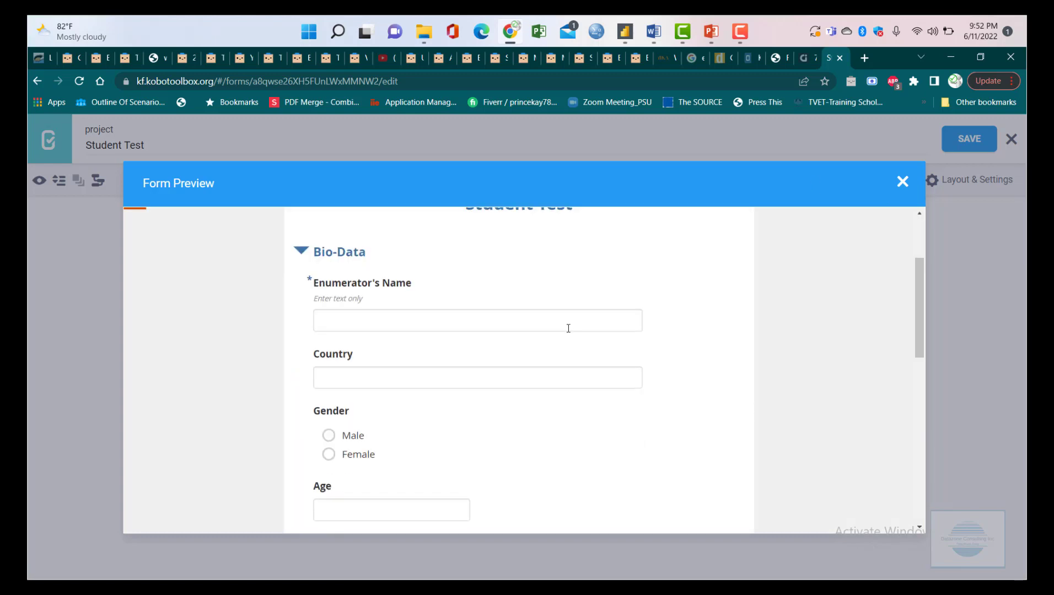
scroll(568, 329, up, 2)
scroll(561, 338, down, 1)
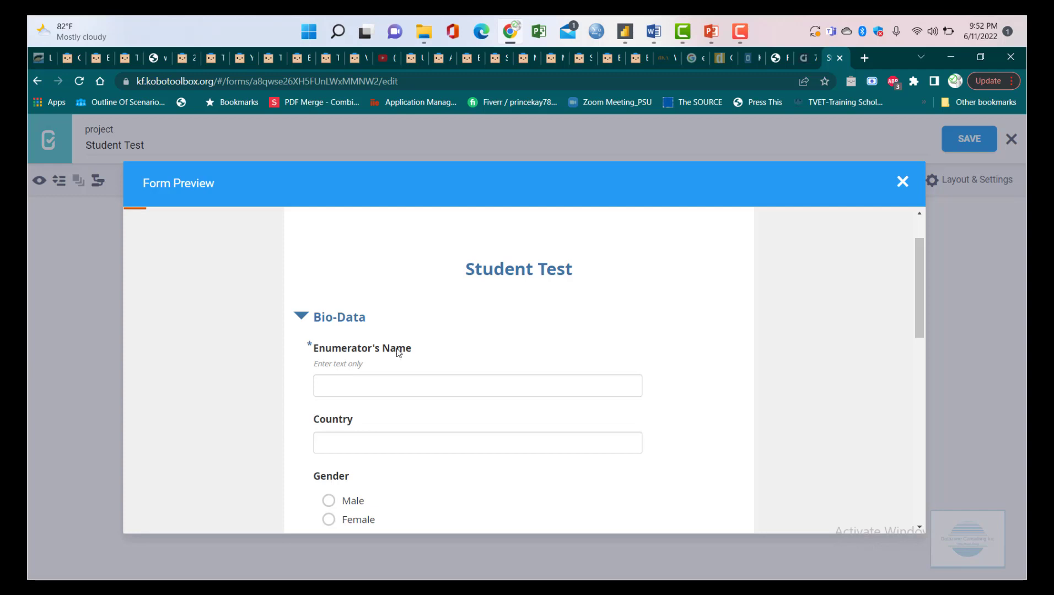
click(306, 319)
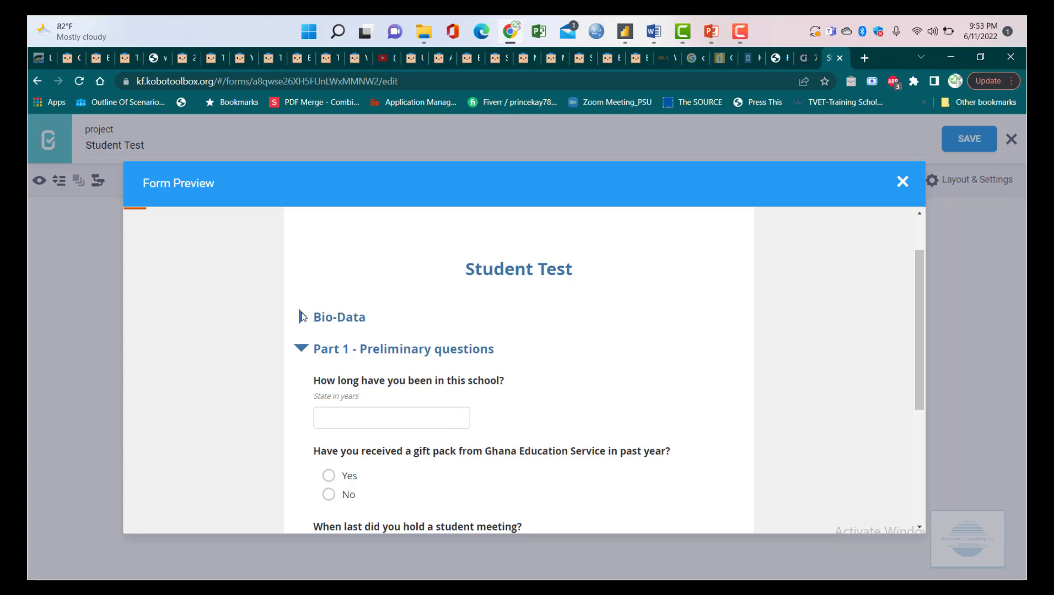
click(303, 317)
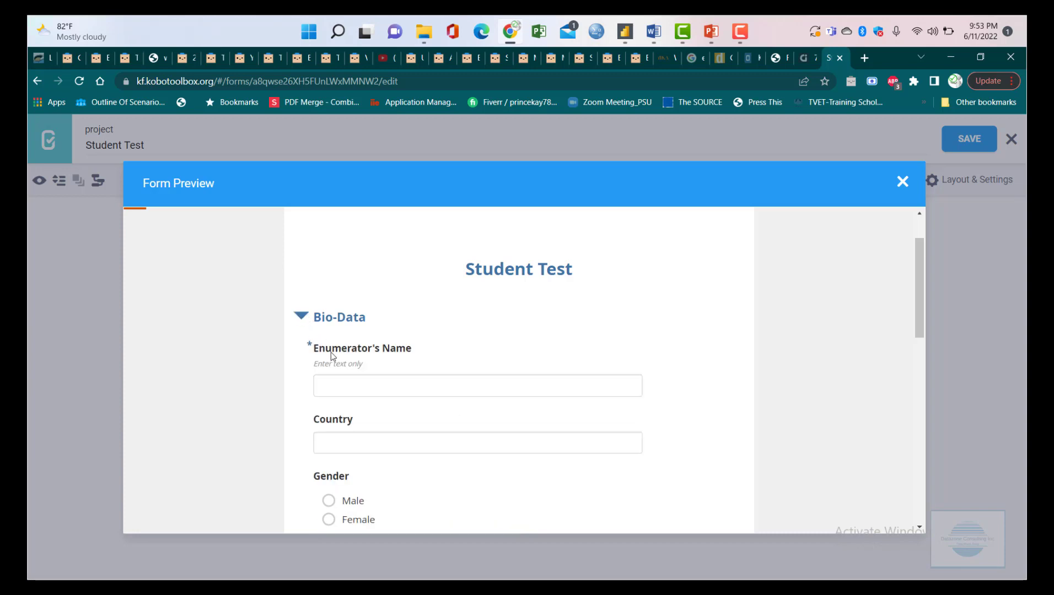
- Enter the enumerator's name, then answer Country 'Ghana', Gender Male and Age 17 in the preview
click(361, 383)
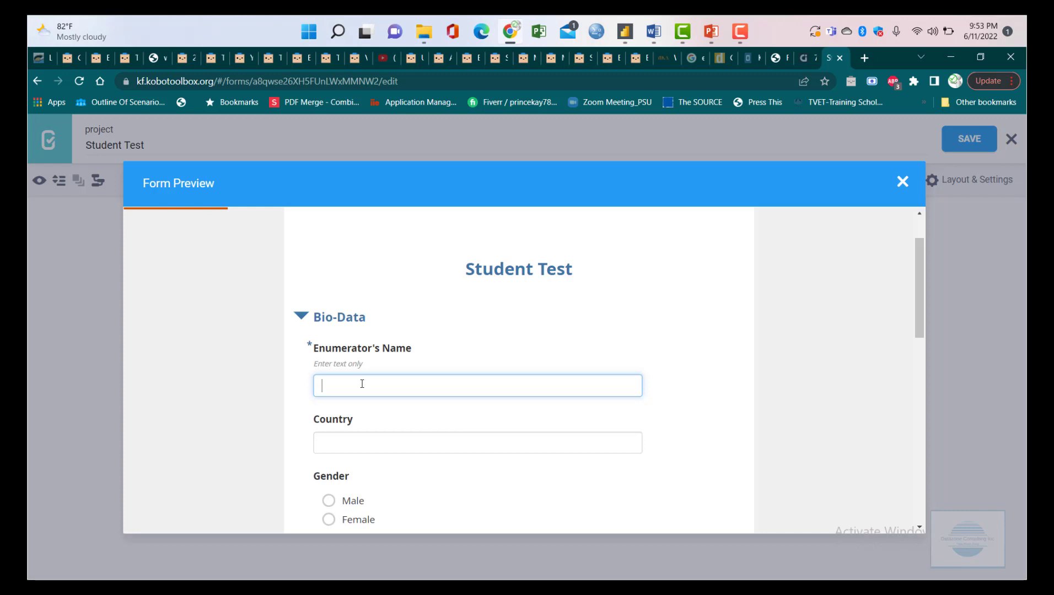
scroll(536, 341, down, 3)
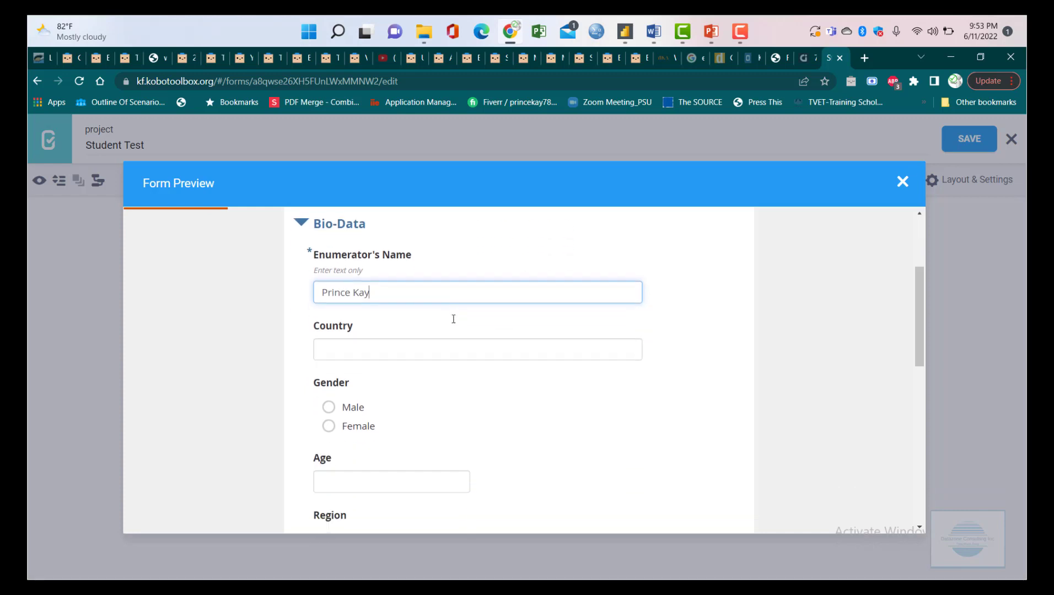
click(400, 245)
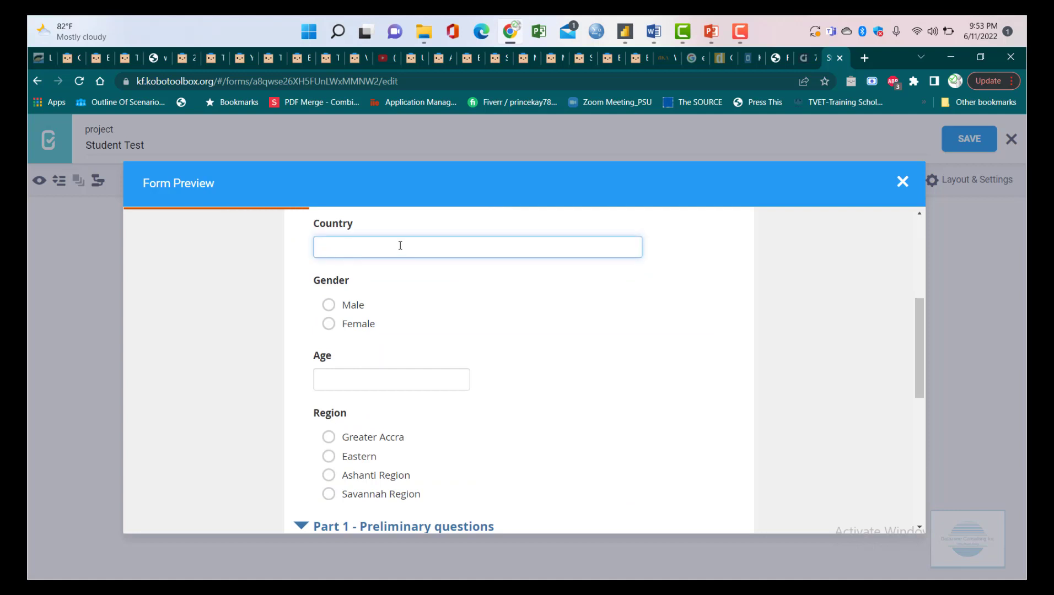
text(Ghana)
click(352, 306)
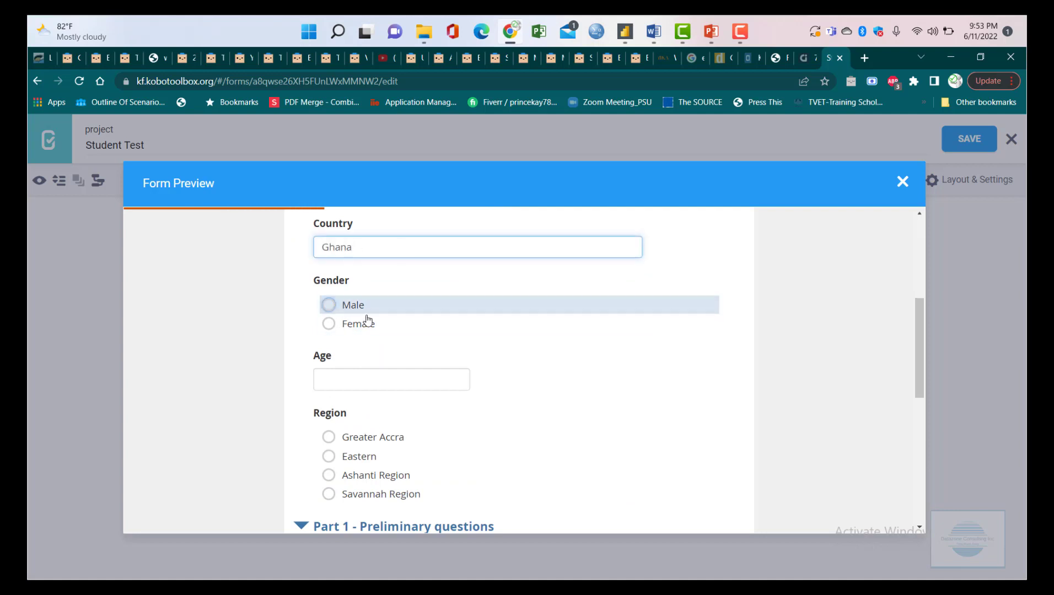
click(362, 380)
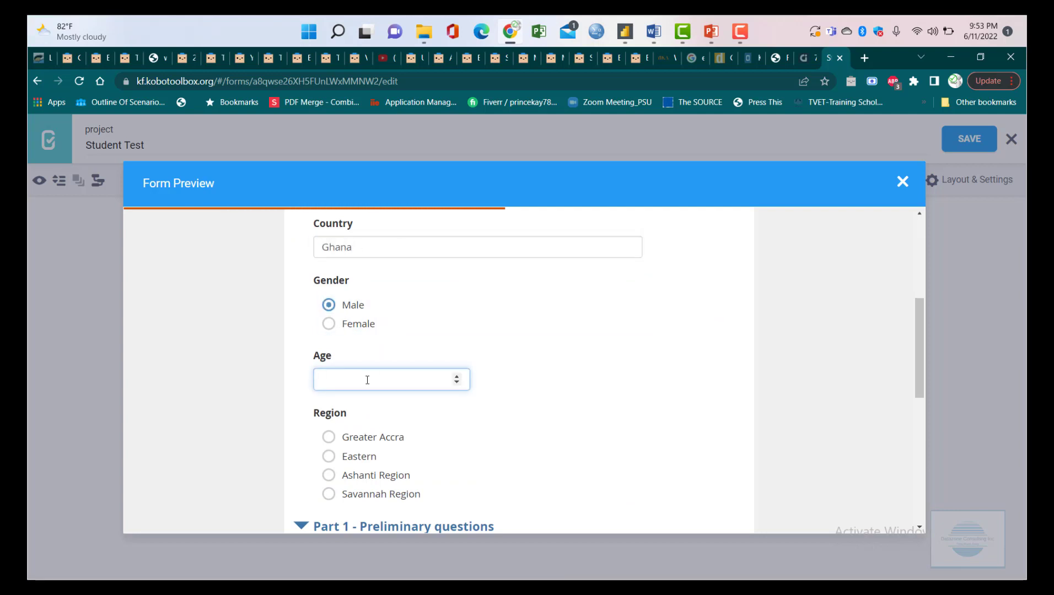
text(717)
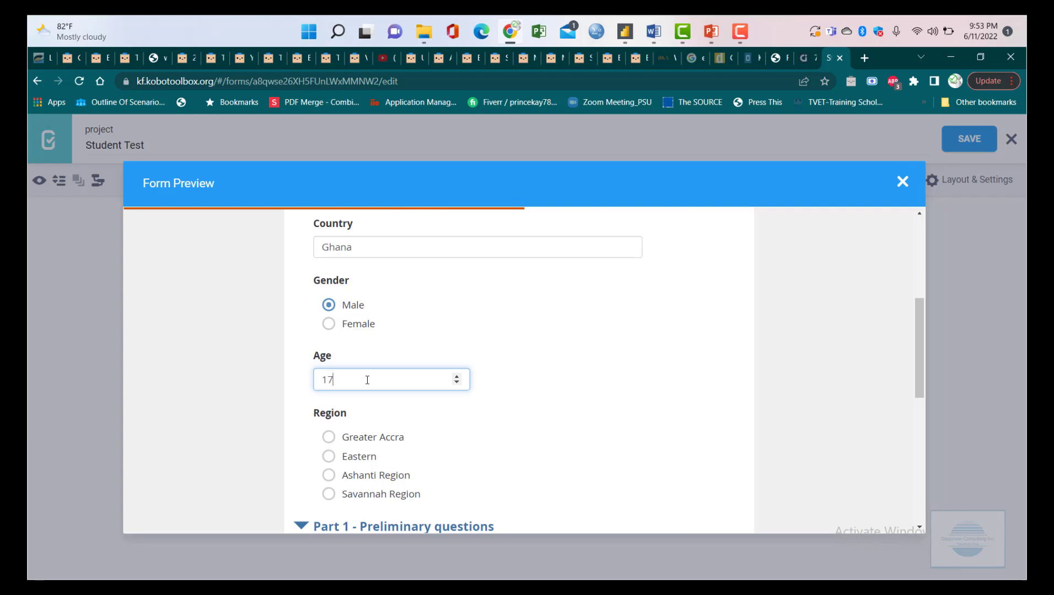
- Choose Greater Accra as the Region and collapse the Bio-Data section
scroll(353, 393, down, 1)
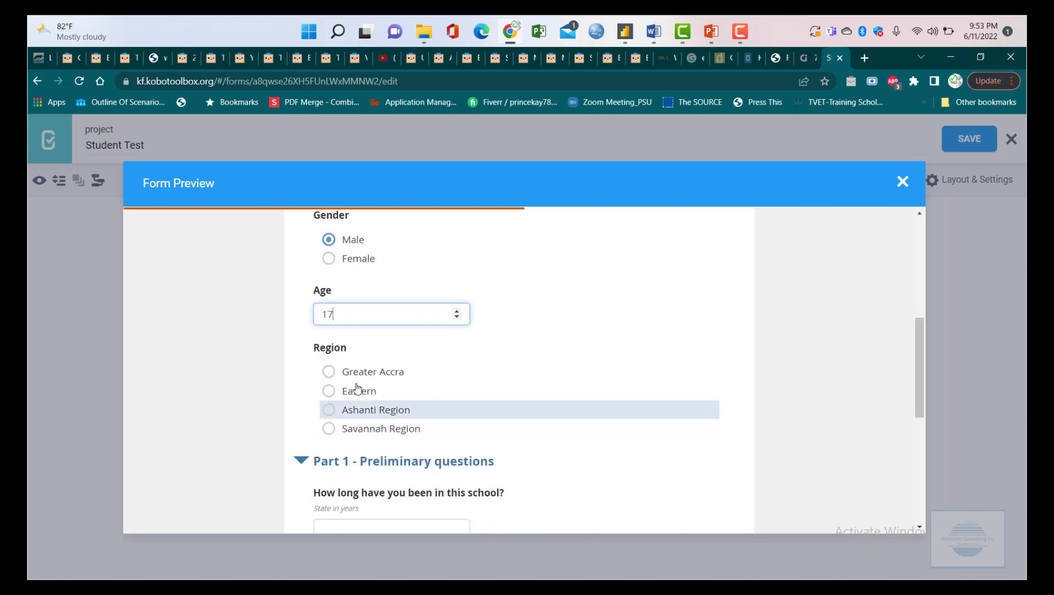
click(331, 372)
scroll(409, 410, down, 2)
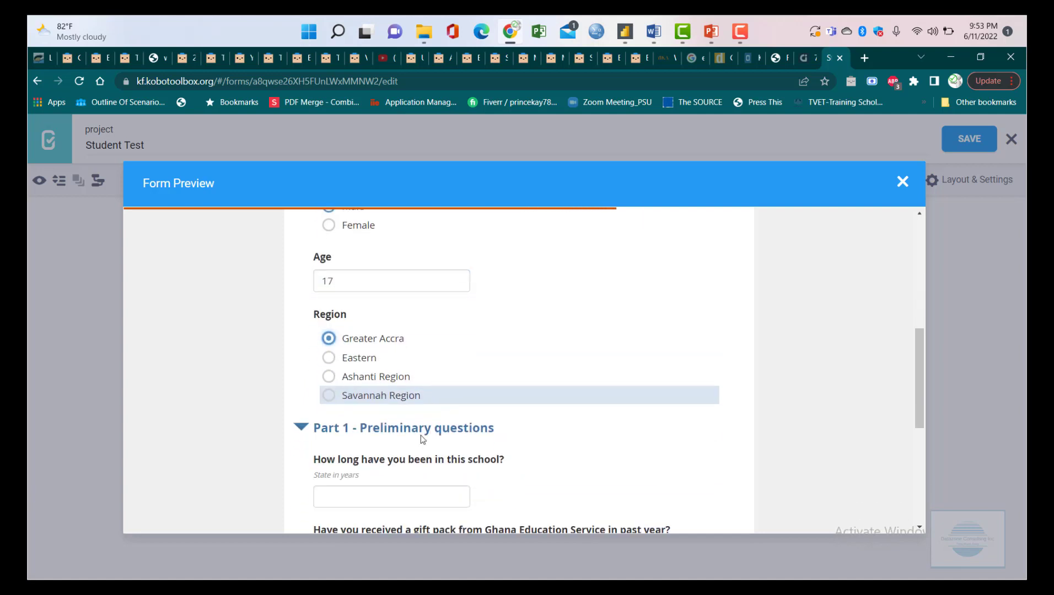
scroll(349, 350, up, 2)
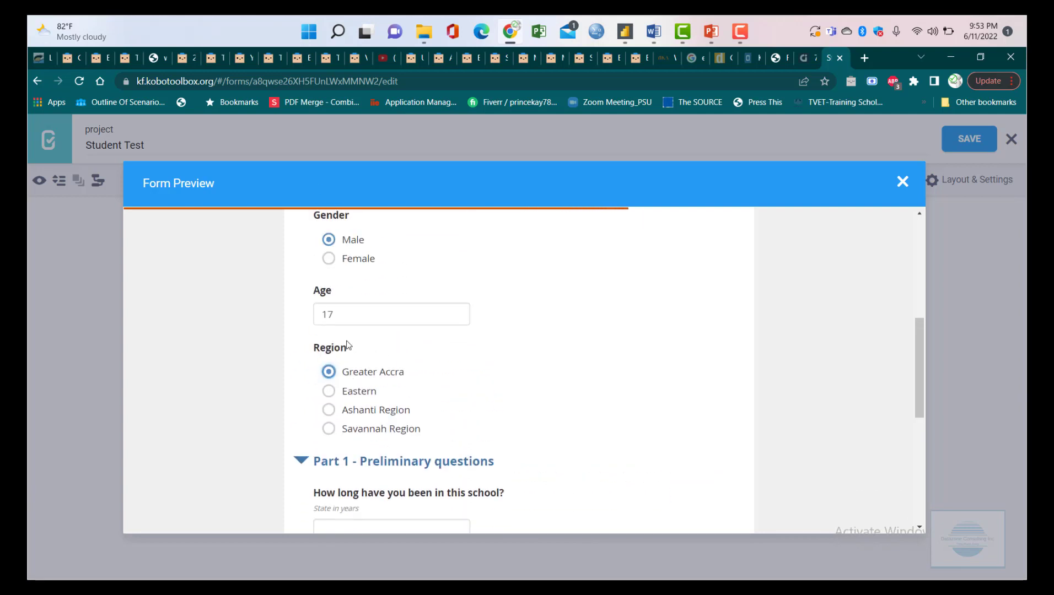
scroll(353, 438, down, 1)
scroll(339, 375, up, 5)
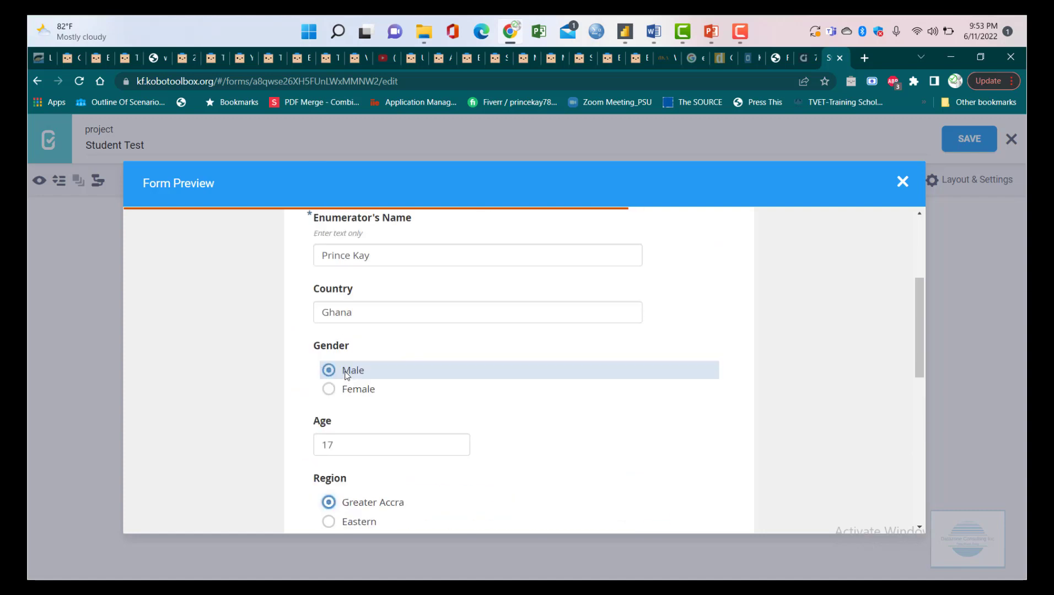
click(305, 382)
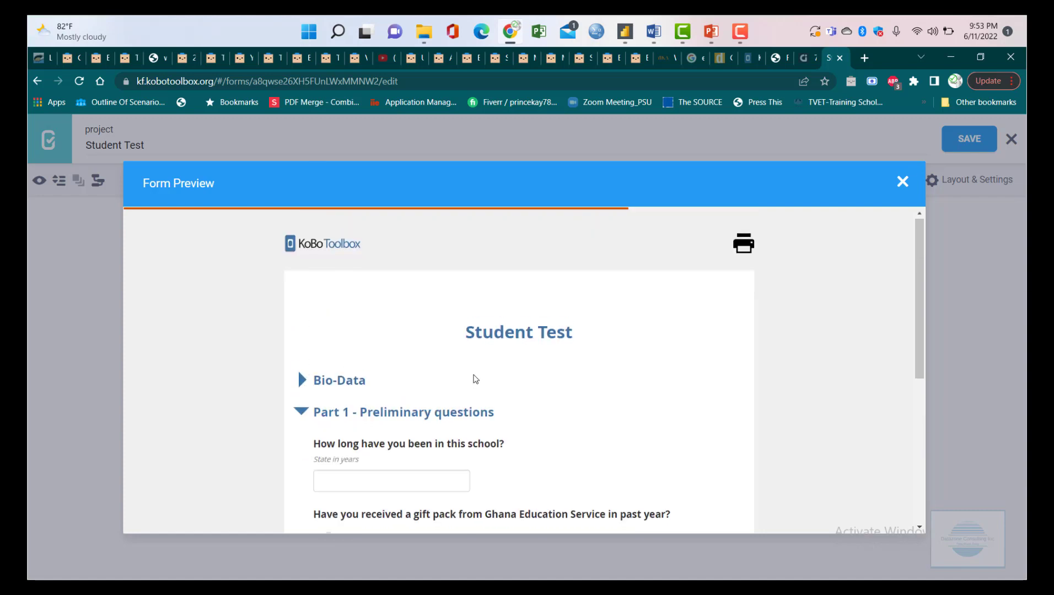
scroll(463, 380, down, 2)
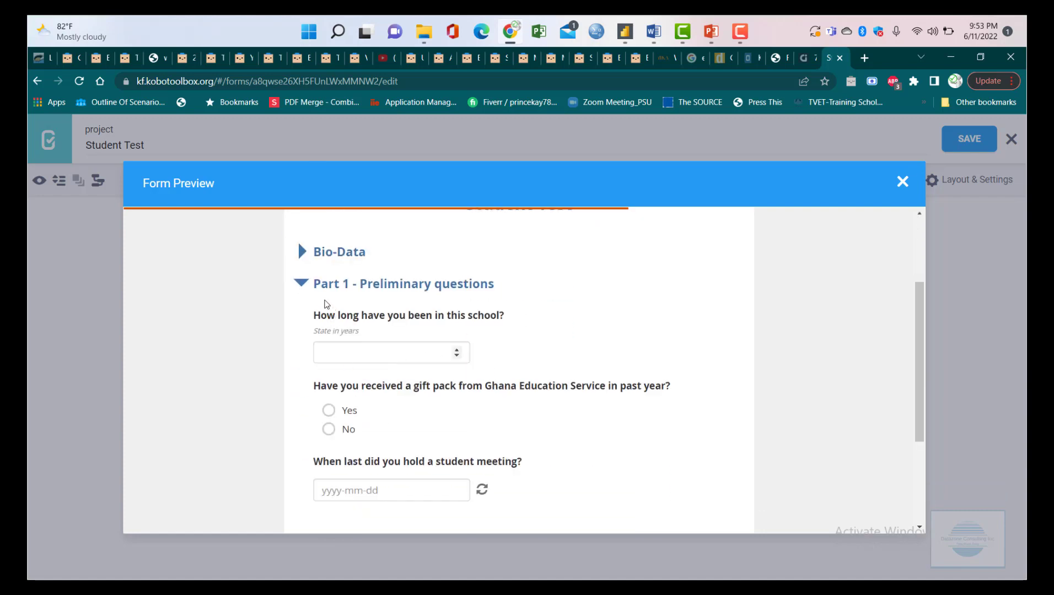
scroll(407, 361, down, 1)
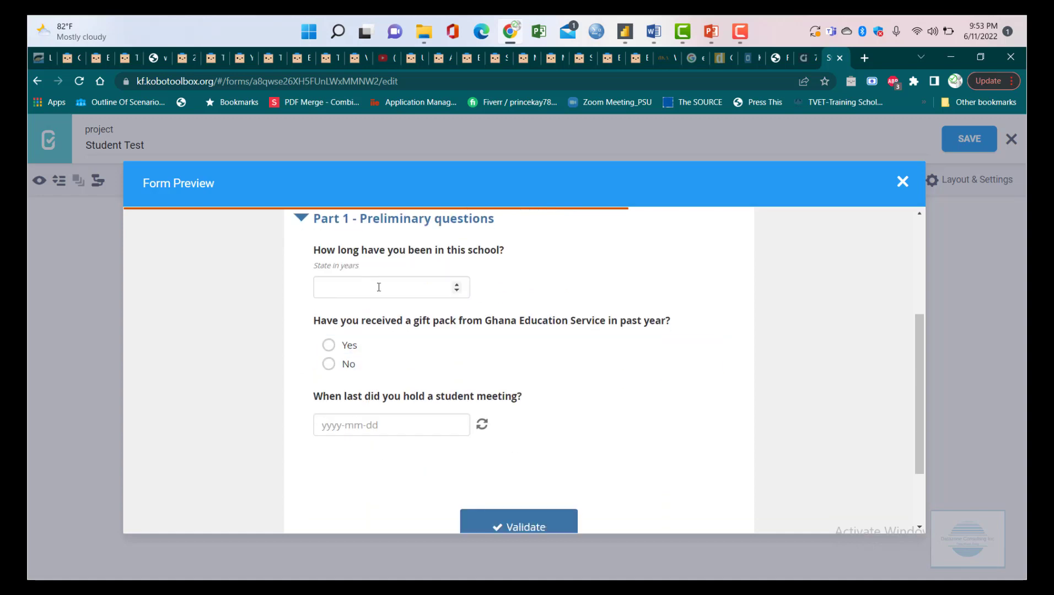
- Answer 6 years in school, Yes for the gift pack, meeting date 2022-02-16, then validate
click(383, 289)
text(6)
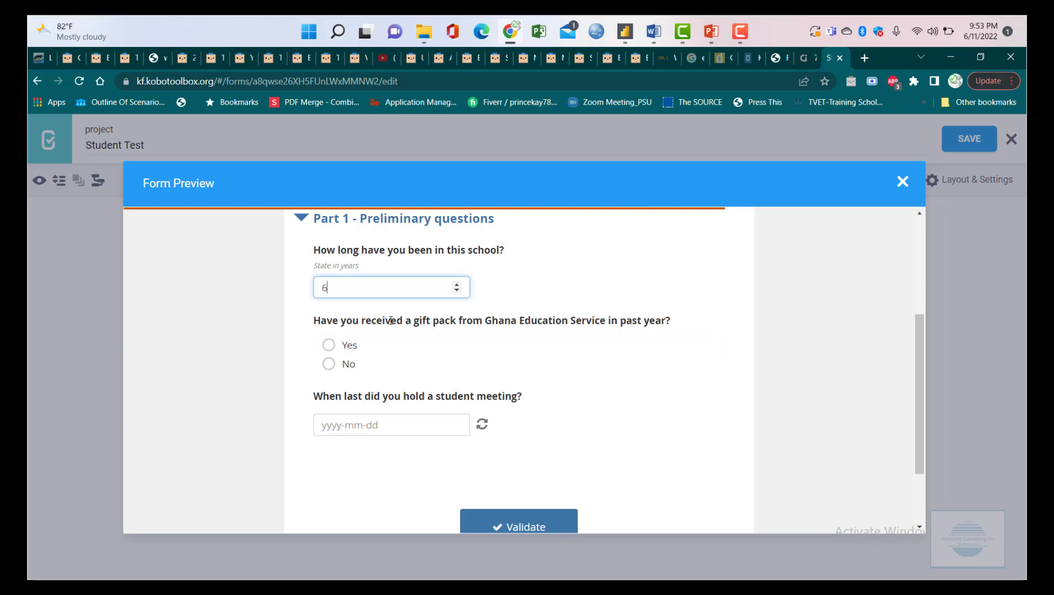
click(332, 345)
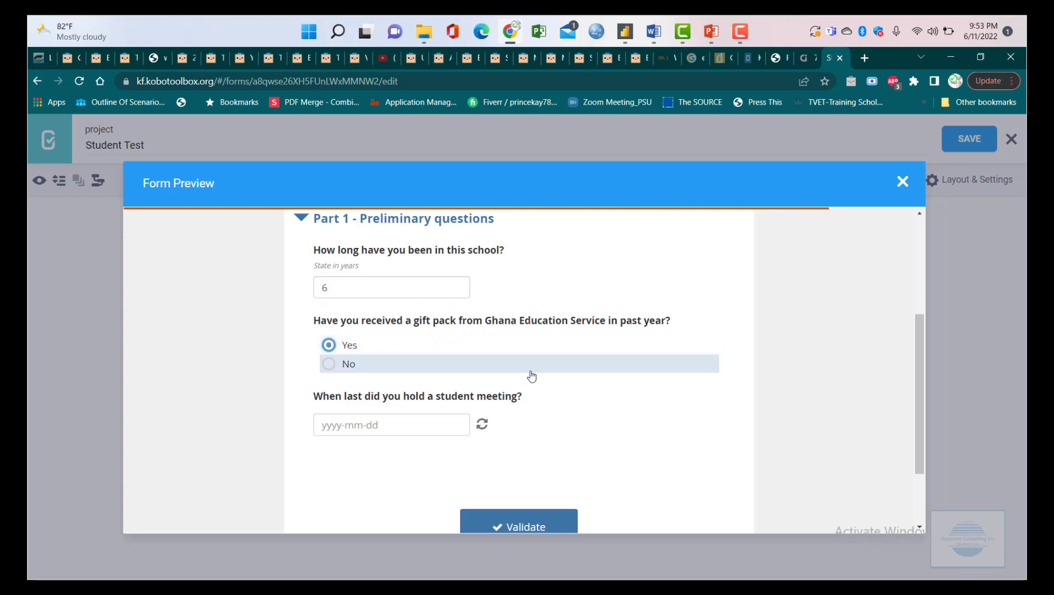
click(400, 424)
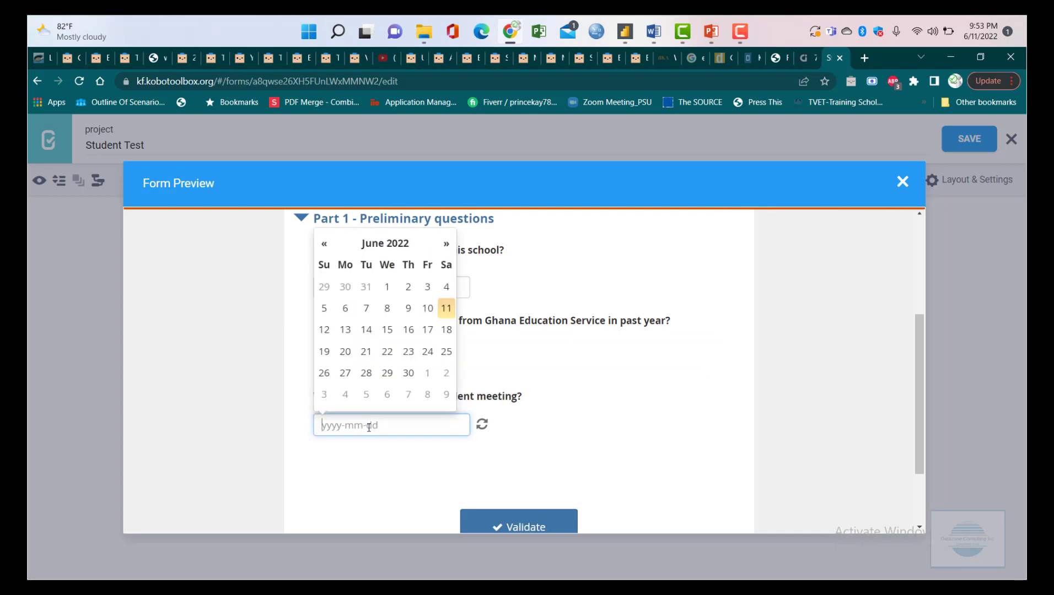
click(323, 246)
click(323, 247)
click(324, 247)
click(323, 247)
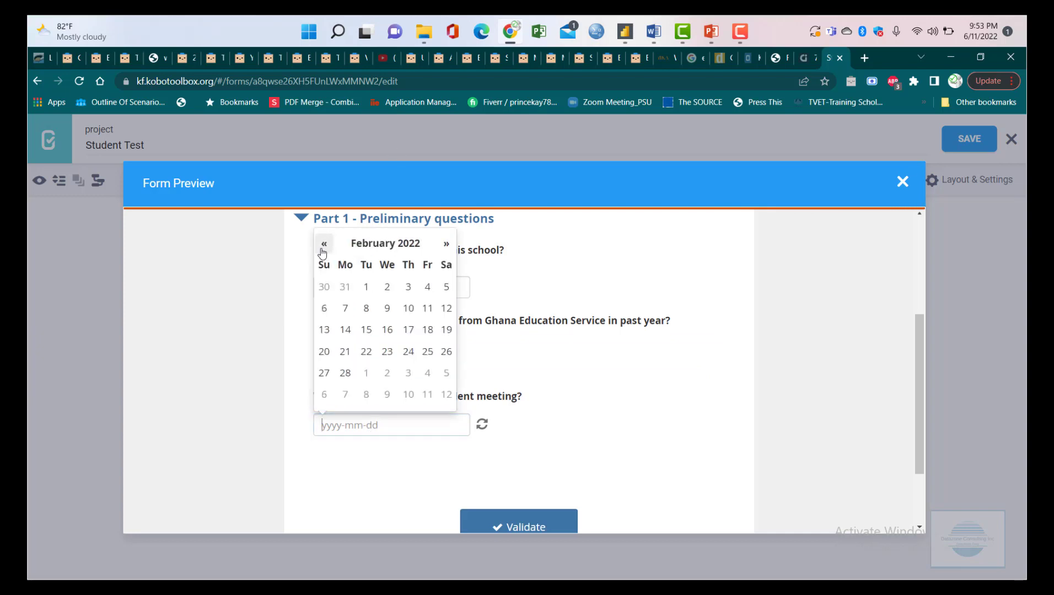
click(386, 329)
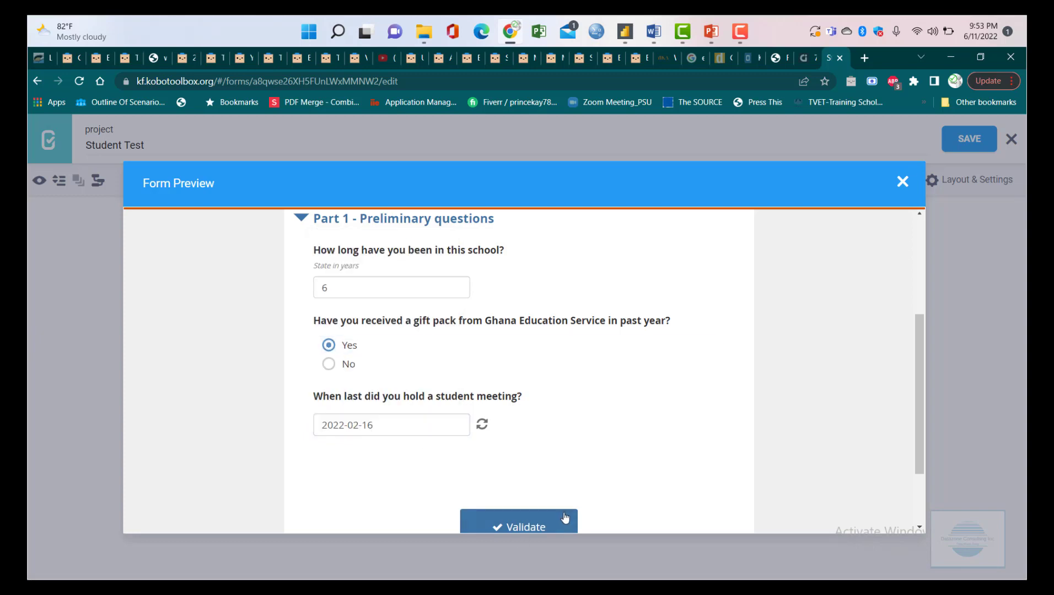
scroll(565, 517, down, 2)
click(530, 441)
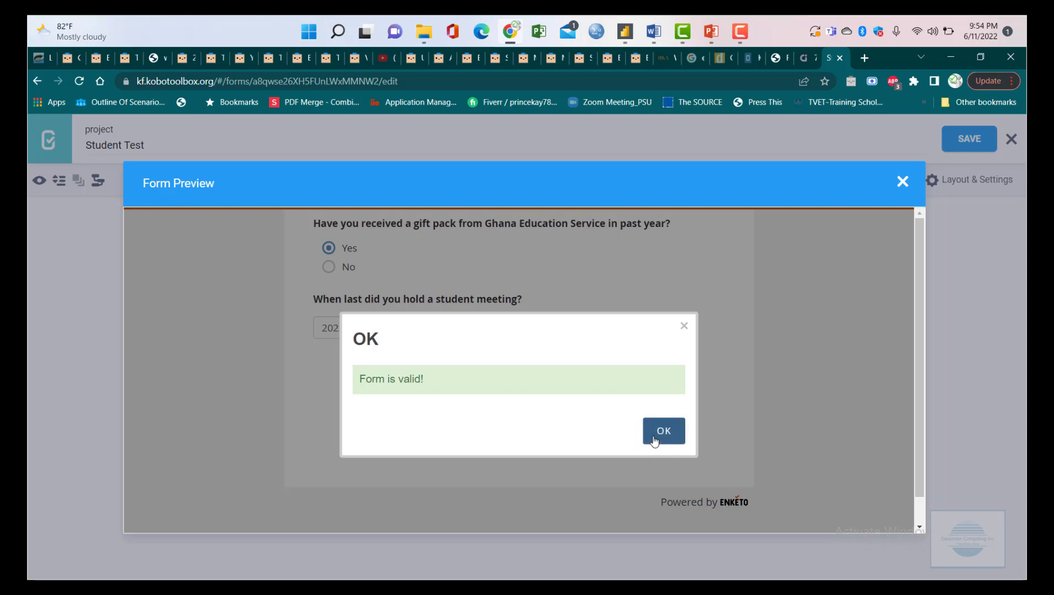
- Acknowledge the 'Form is valid!' message and close Form Preview to return to the editor
click(656, 436)
scroll(660, 411, up, 5)
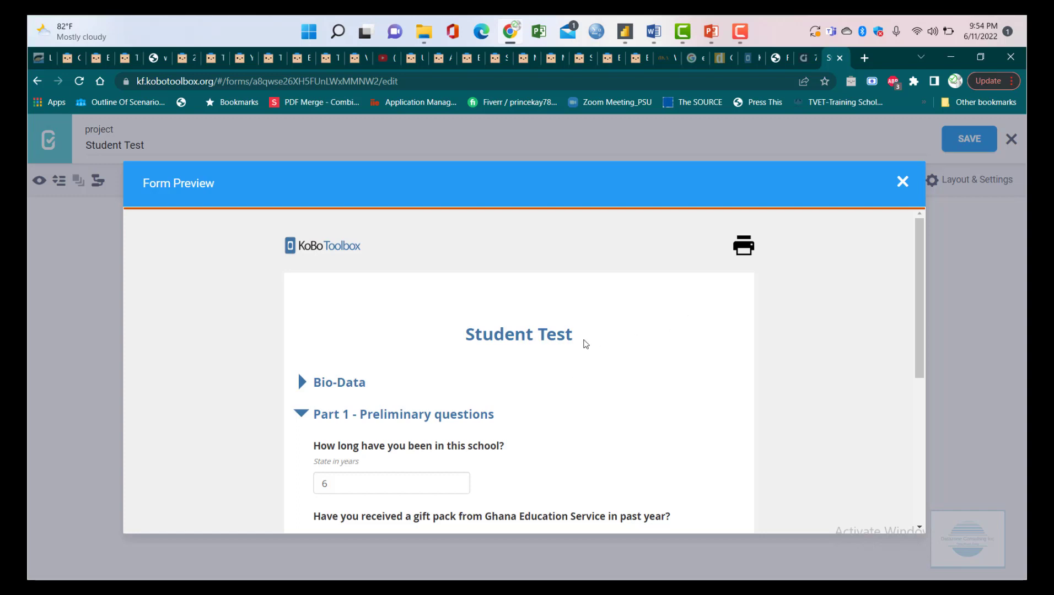
scroll(587, 346, down, 5)
scroll(588, 348, up, 1)
scroll(588, 349, up, 4)
click(903, 183)
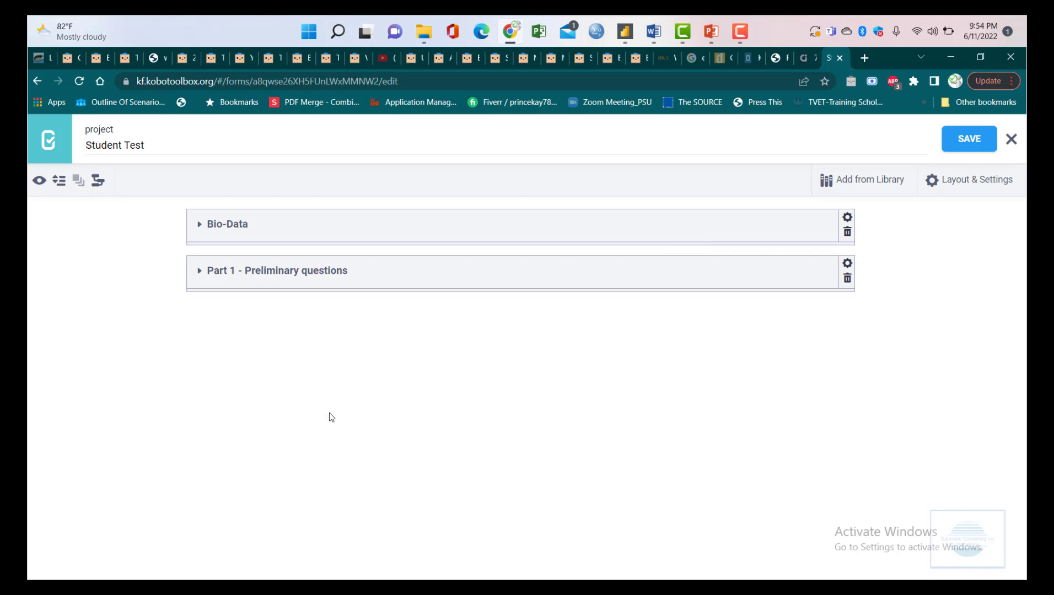
- Return to the projects list via the KoBo logo and scroll to the Student Test draft
click(49, 140)
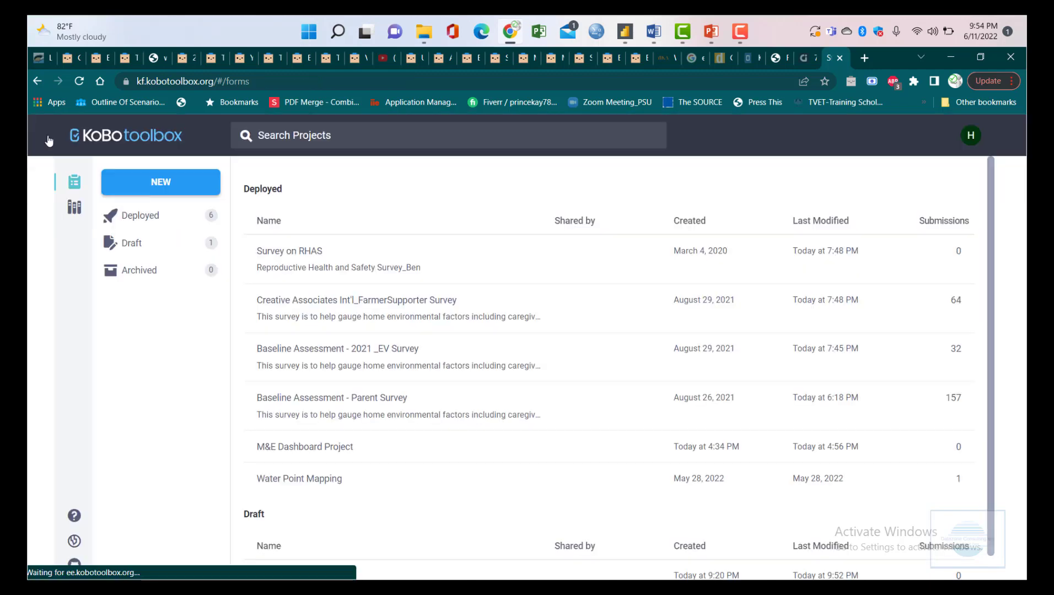
scroll(496, 386, down, 1)
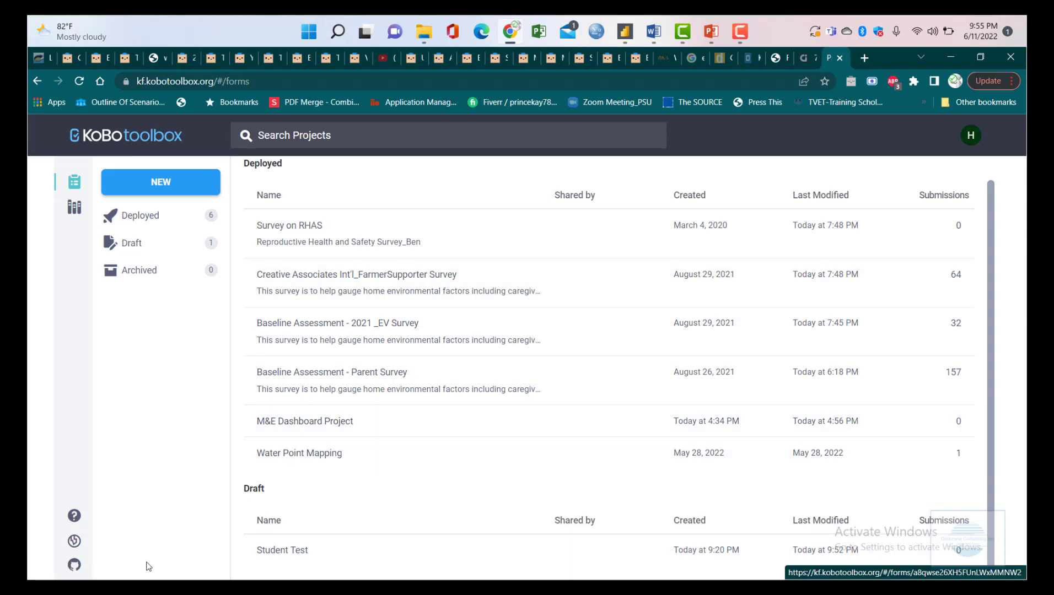
click(292, 560)
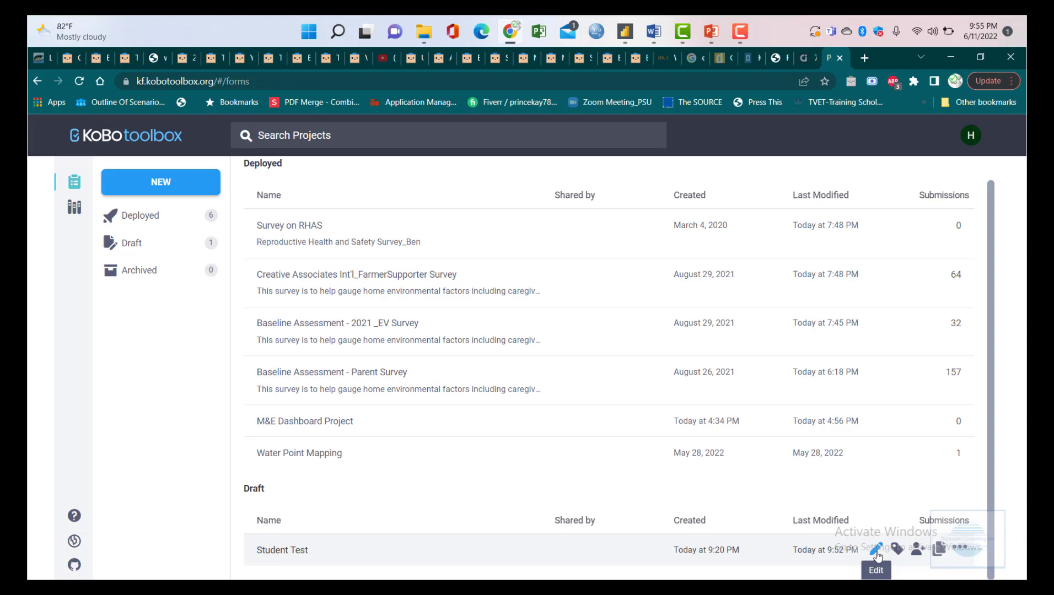
- Open the Sharing Permissions for the Student Test row, showing only the owner
click(877, 551)
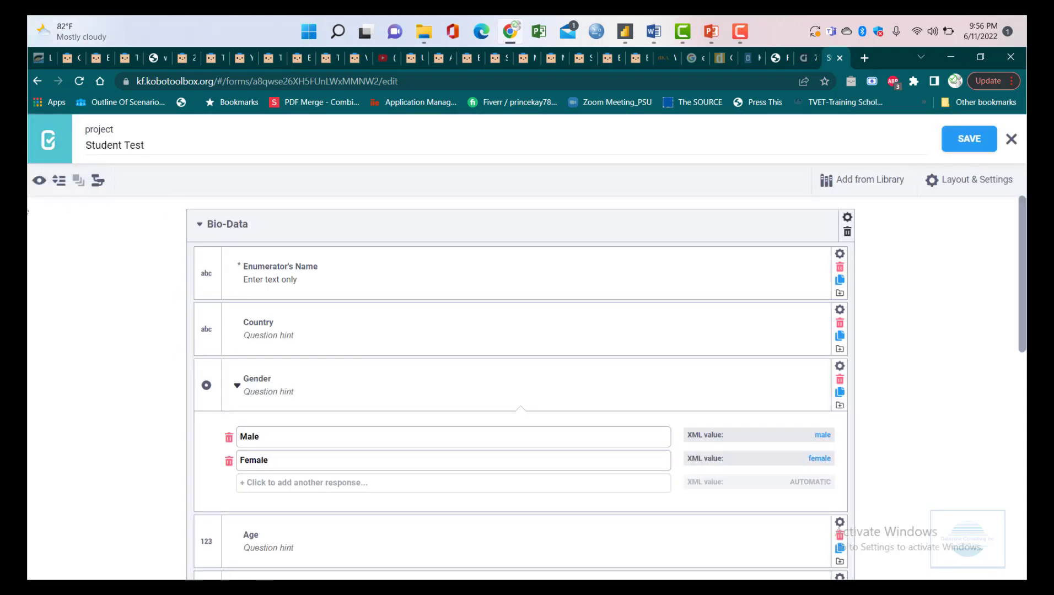
click(49, 141)
scroll(771, 496, down, 1)
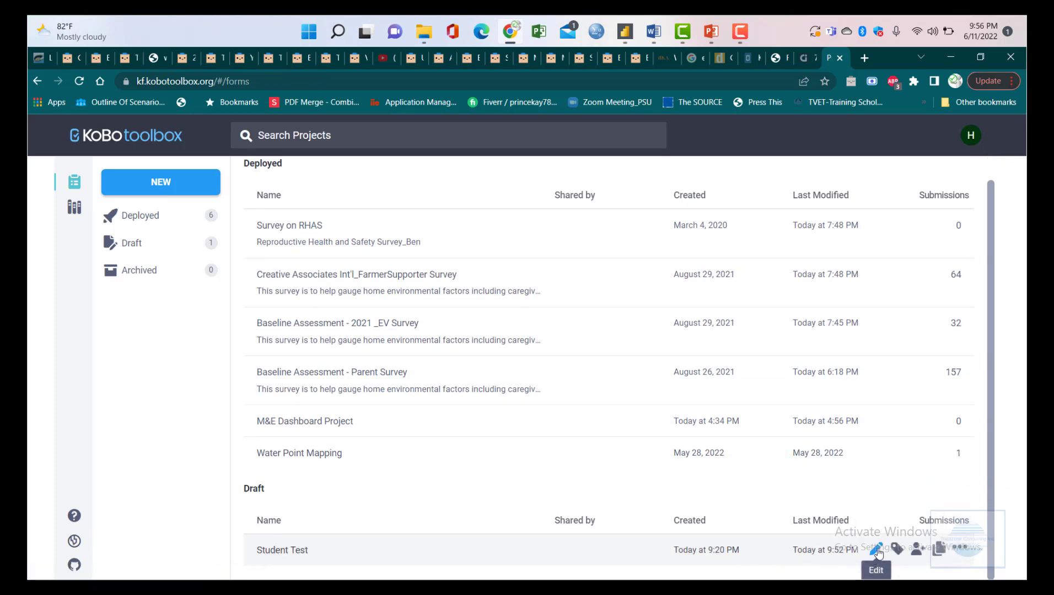
click(917, 551)
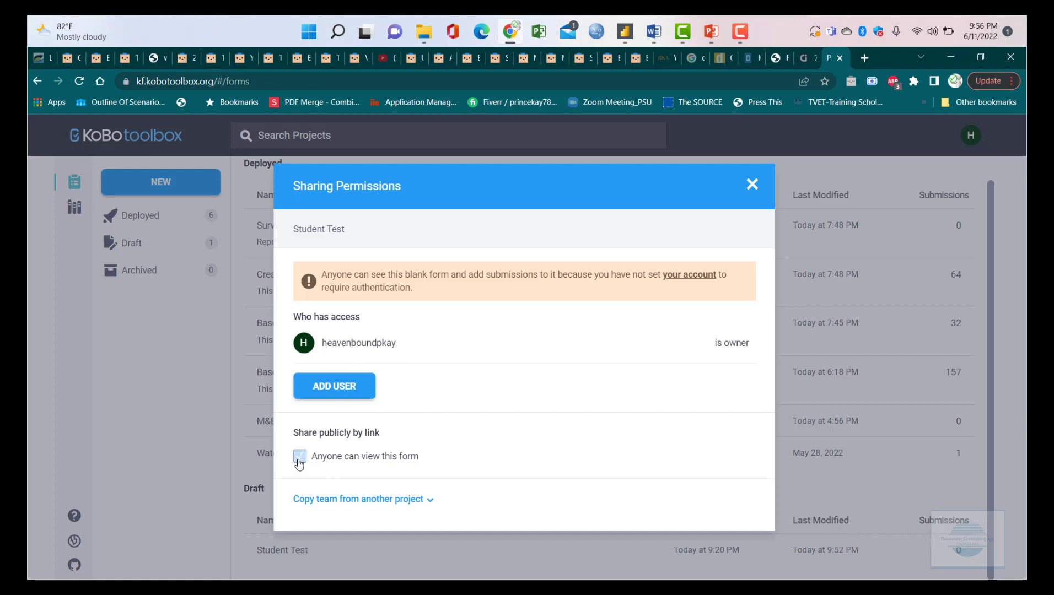
- Leave public link sharing off for Student Test and close the Sharing Permissions dialog
click(379, 463)
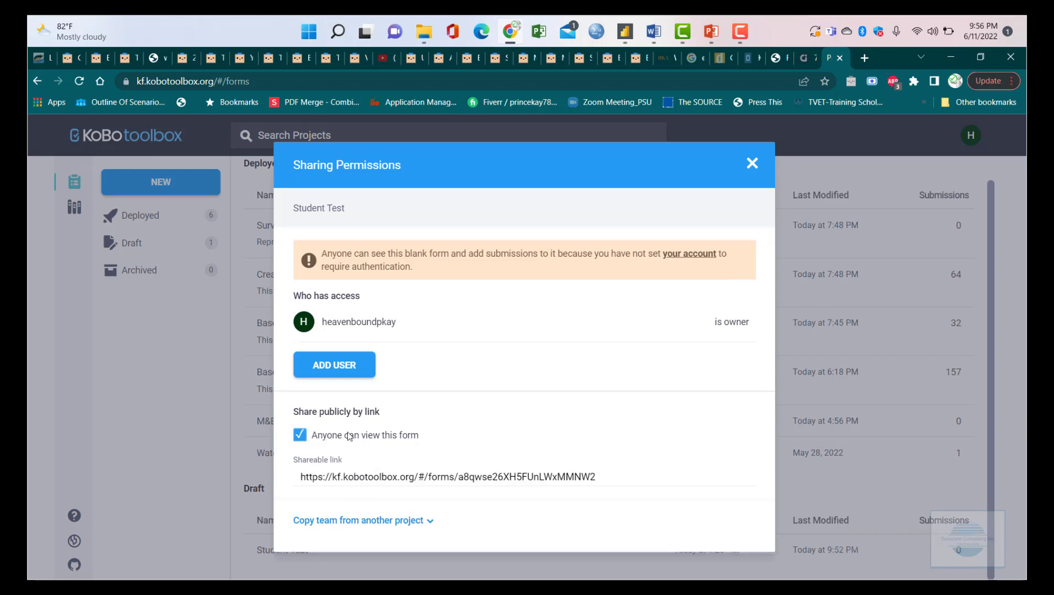
click(411, 443)
click(423, 499)
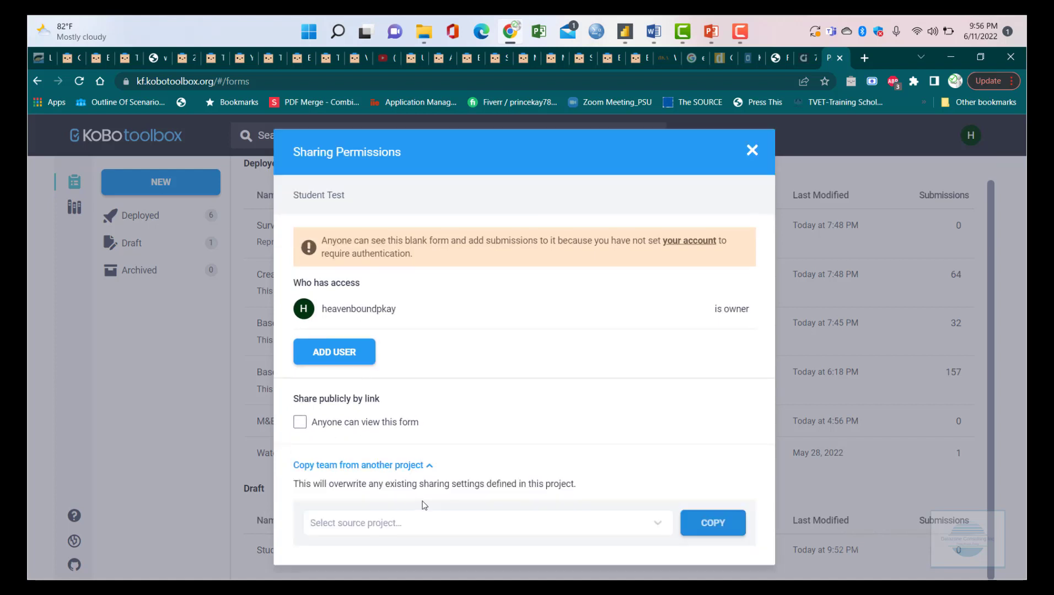
click(424, 467)
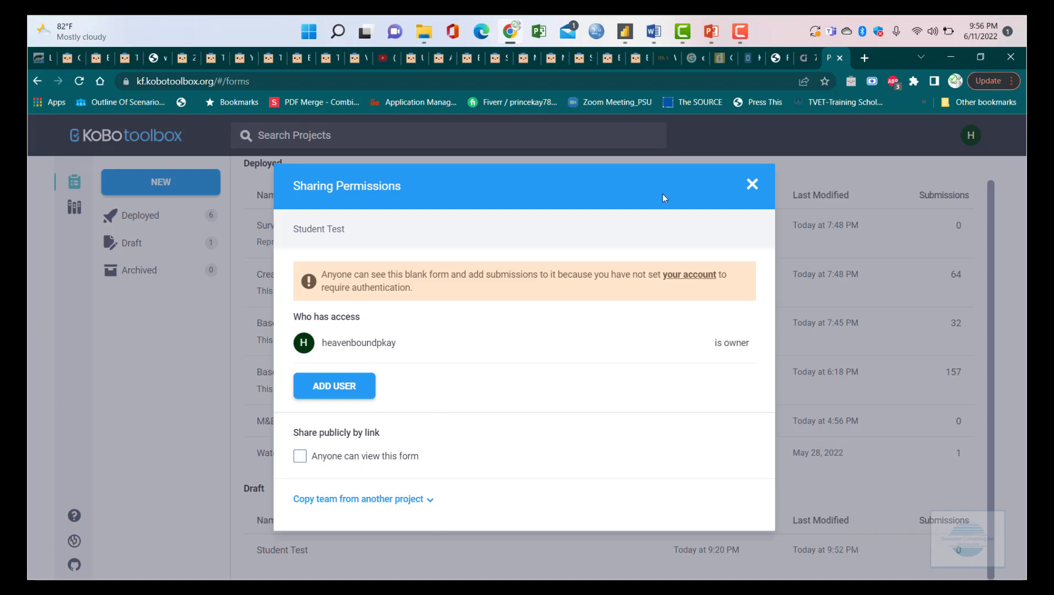
click(751, 183)
mouse_move(882, 549)
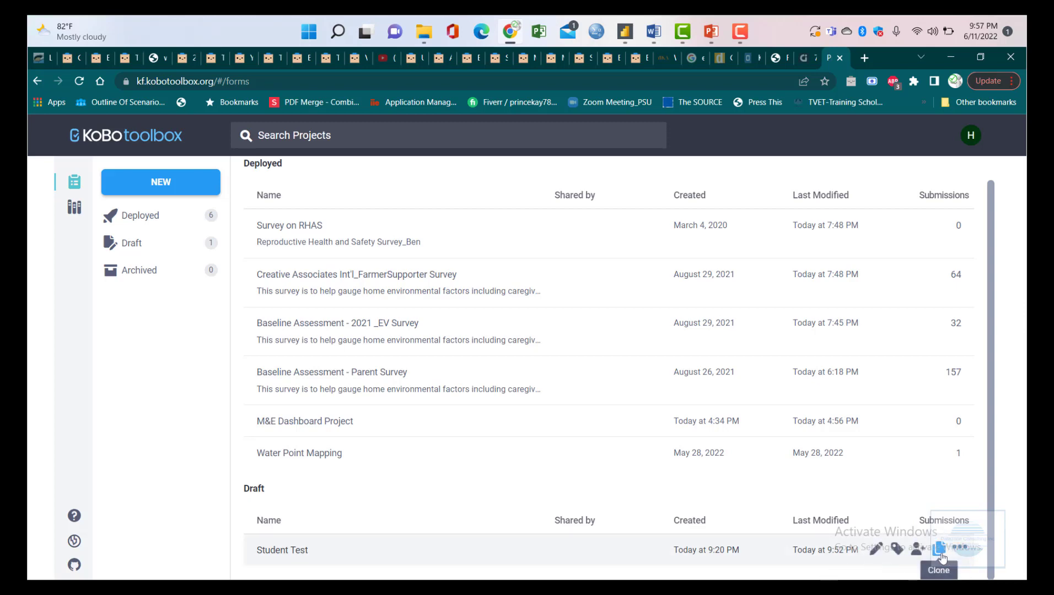
click(940, 548)
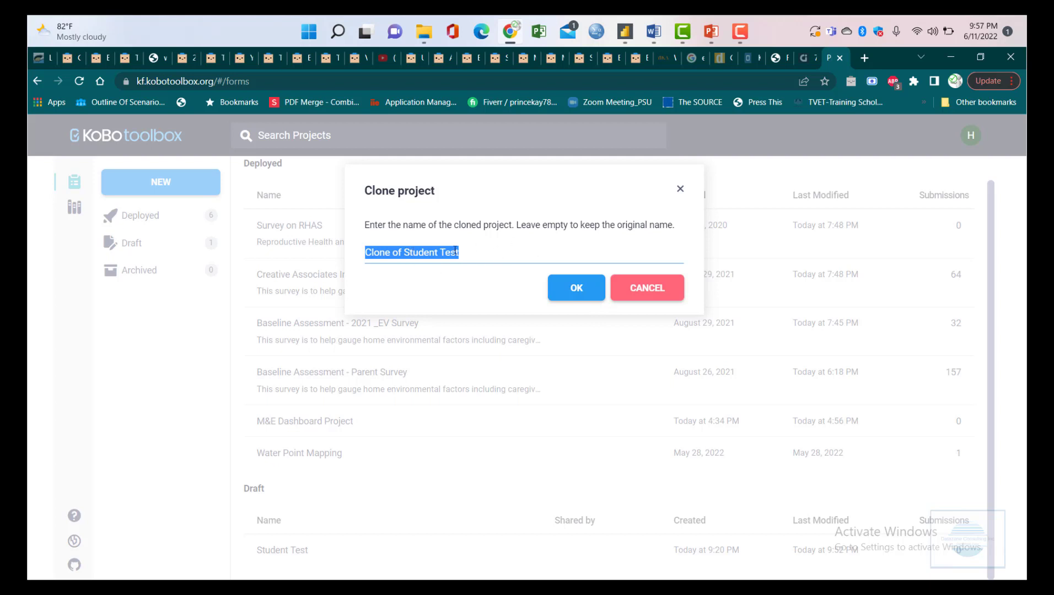
click(668, 295)
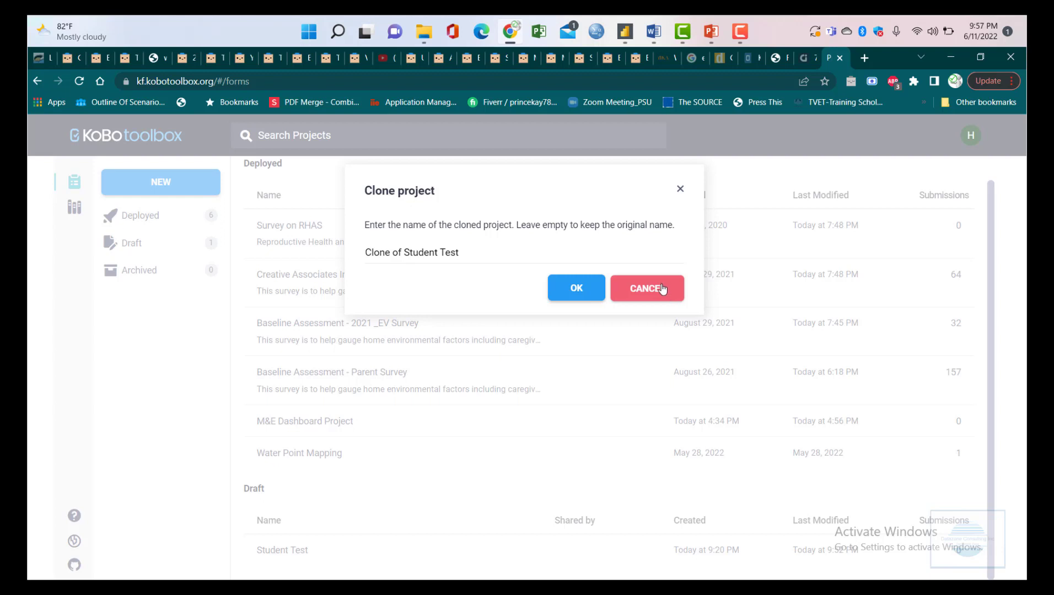
click(661, 288)
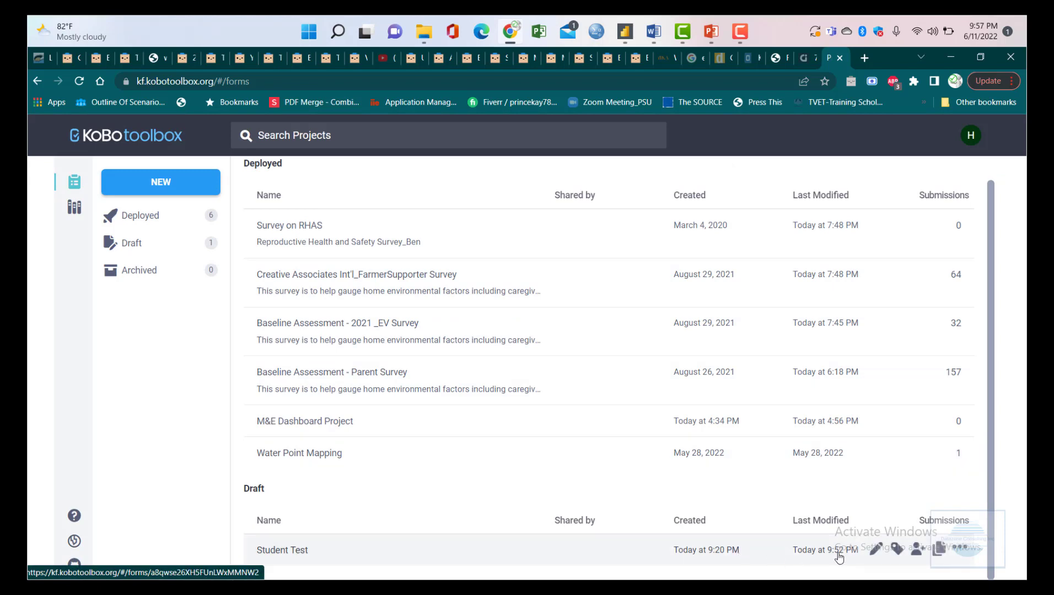
click(961, 549)
- Open the More actions menu on the Student Test draft row
click(933, 443)
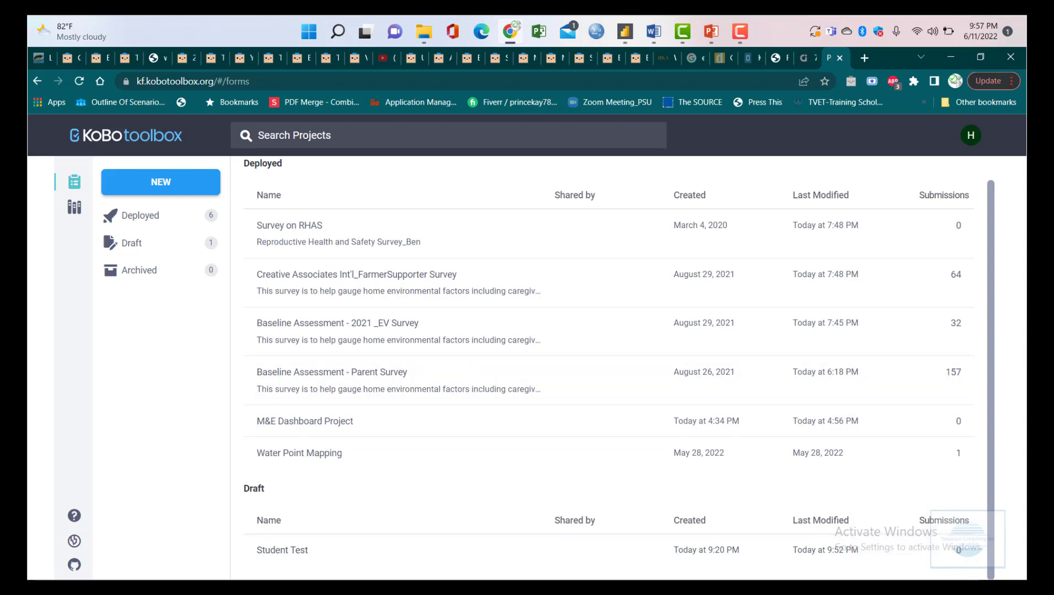
click(961, 548)
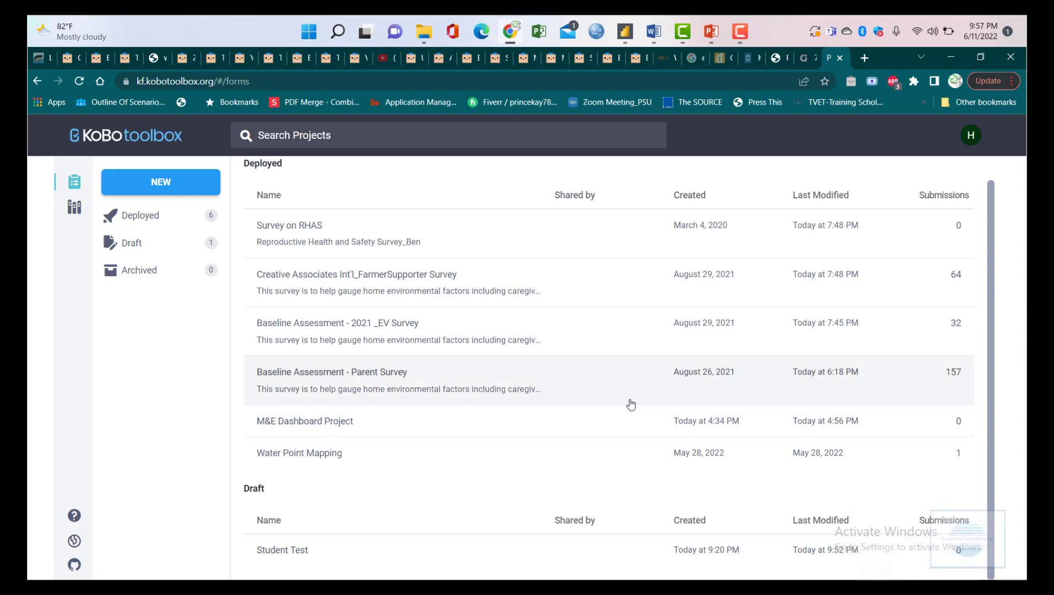
click(961, 549)
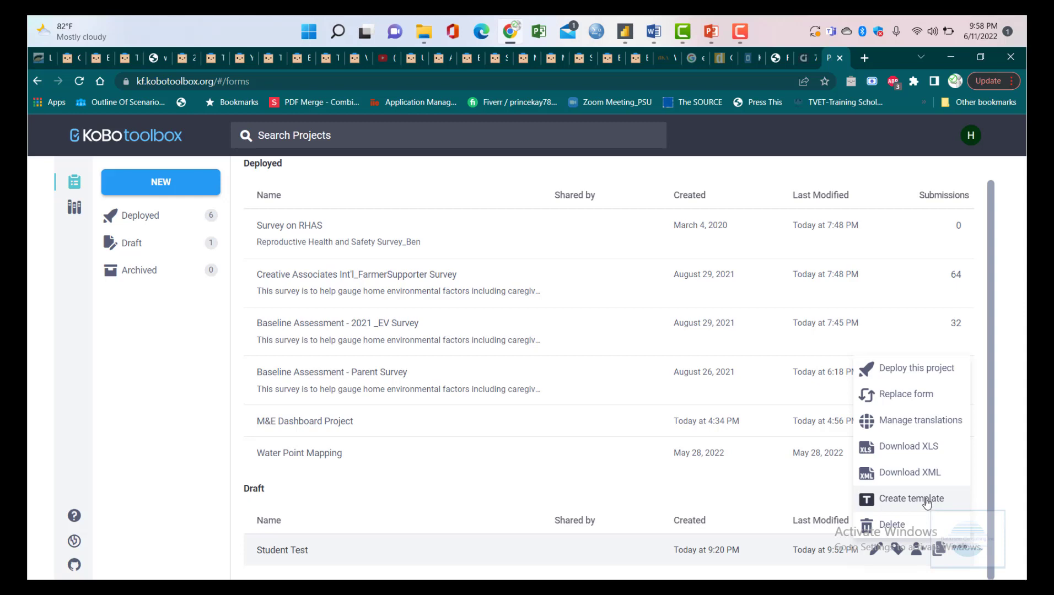
click(125, 191)
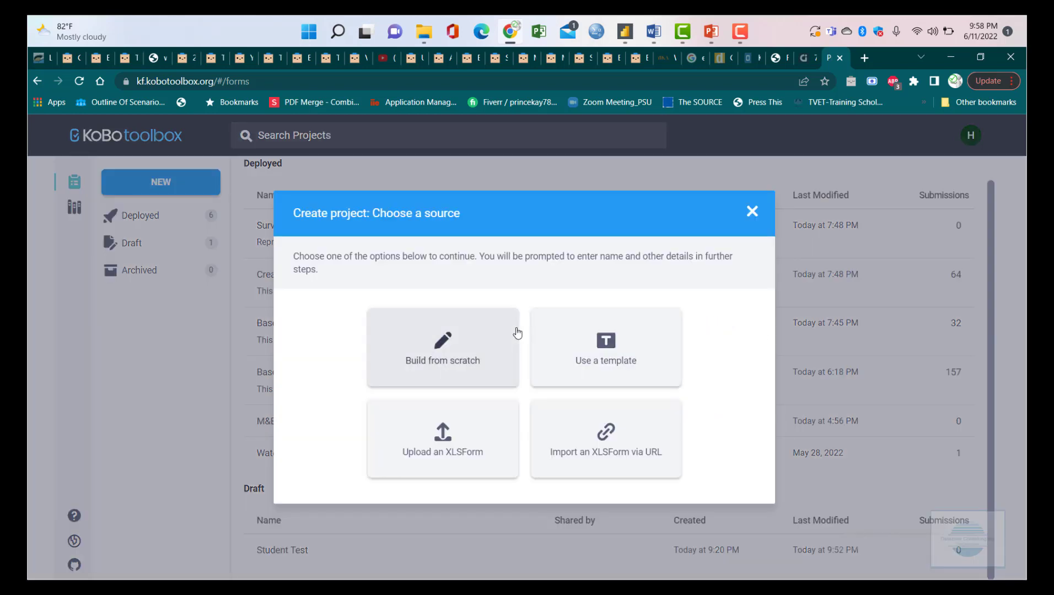
click(752, 212)
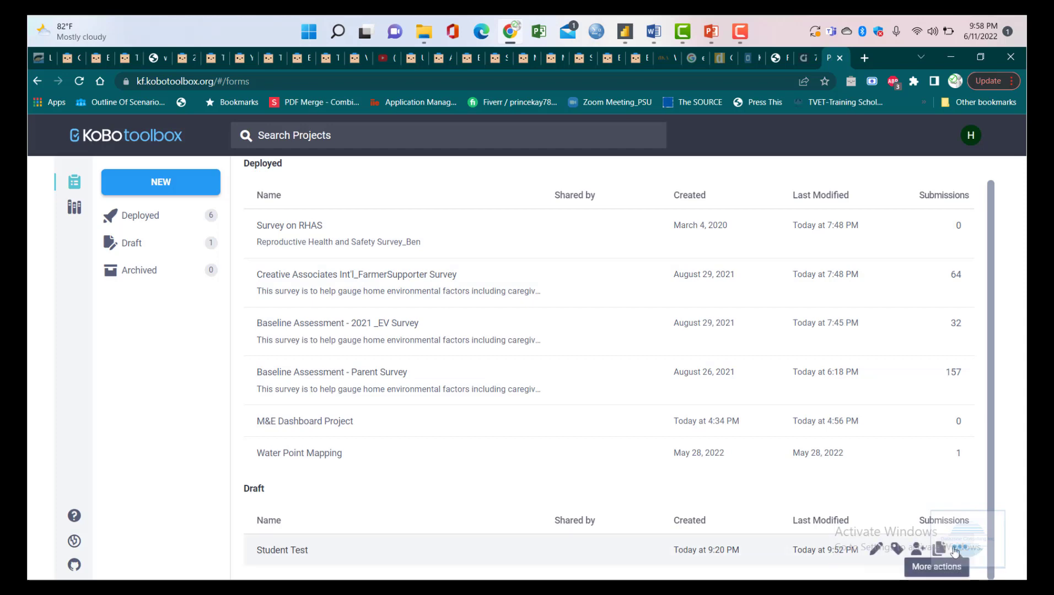
click(960, 547)
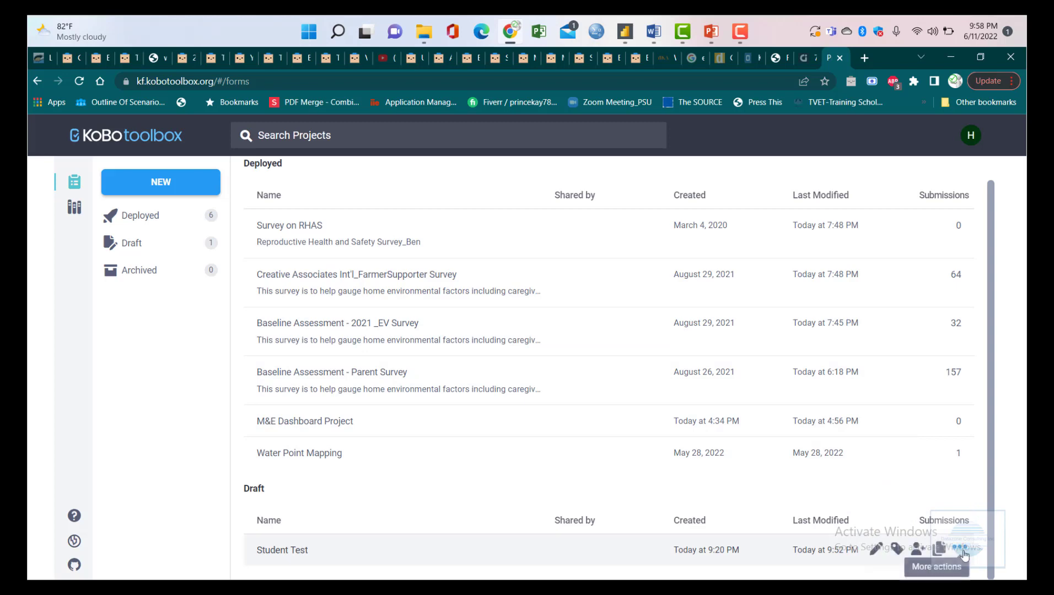
click(962, 554)
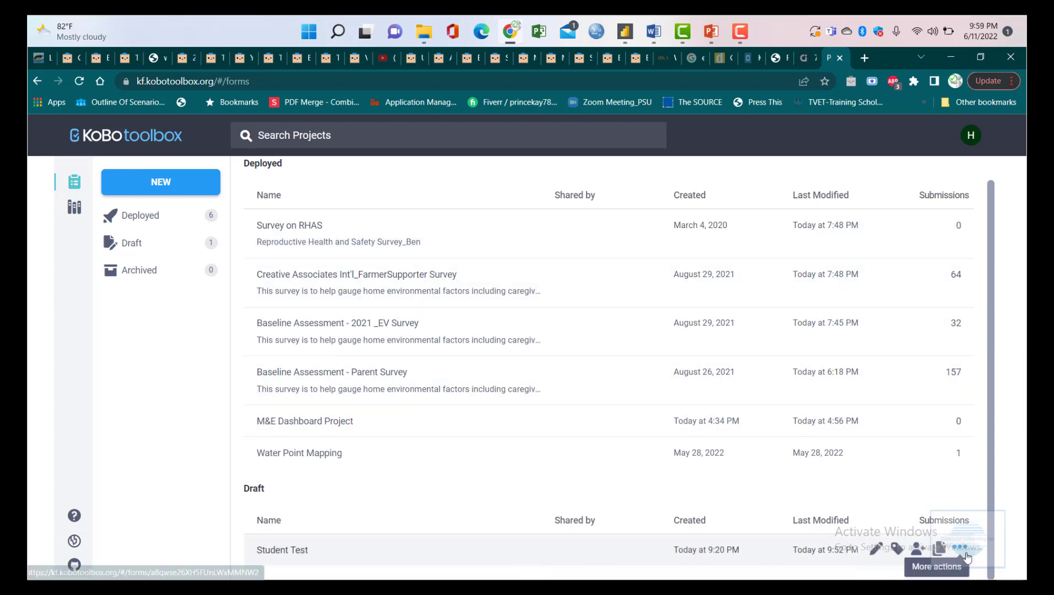
click(965, 554)
- Deploy Student Test, then expand Deployed projects and view the Water Point Mapping summary
click(926, 370)
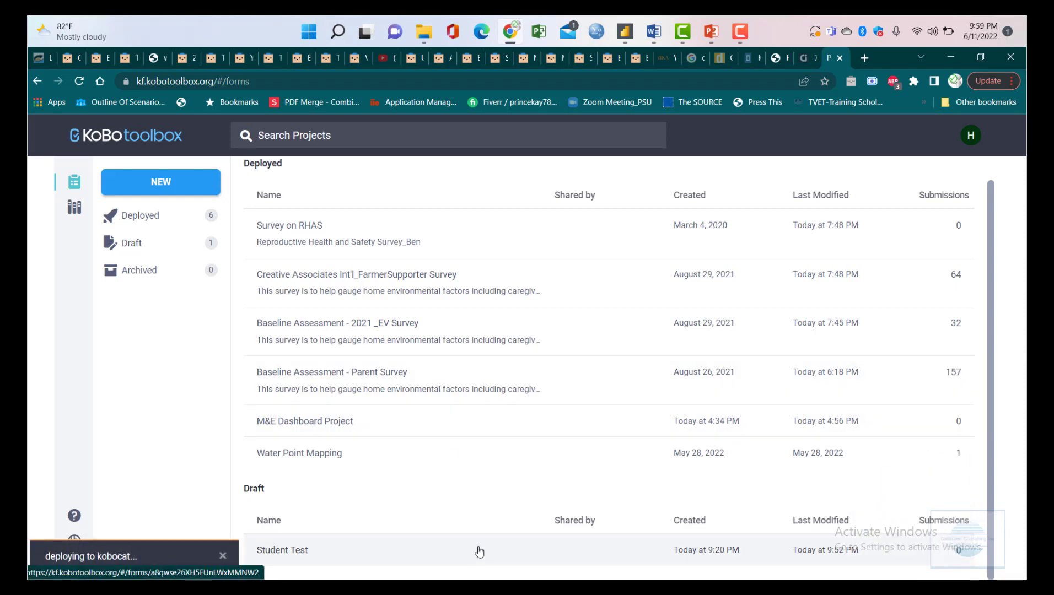
click(661, 553)
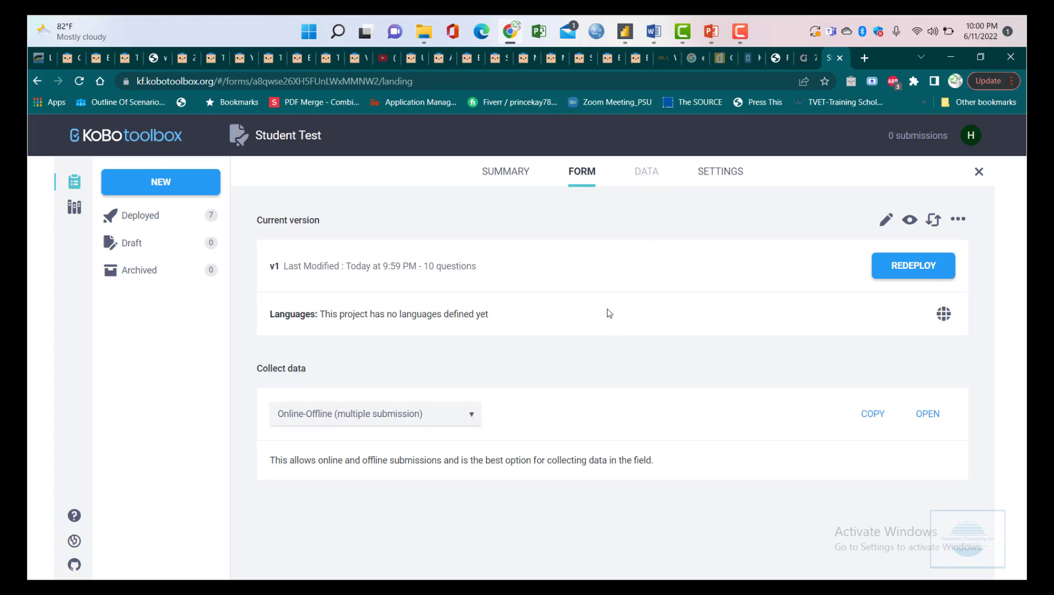
click(165, 216)
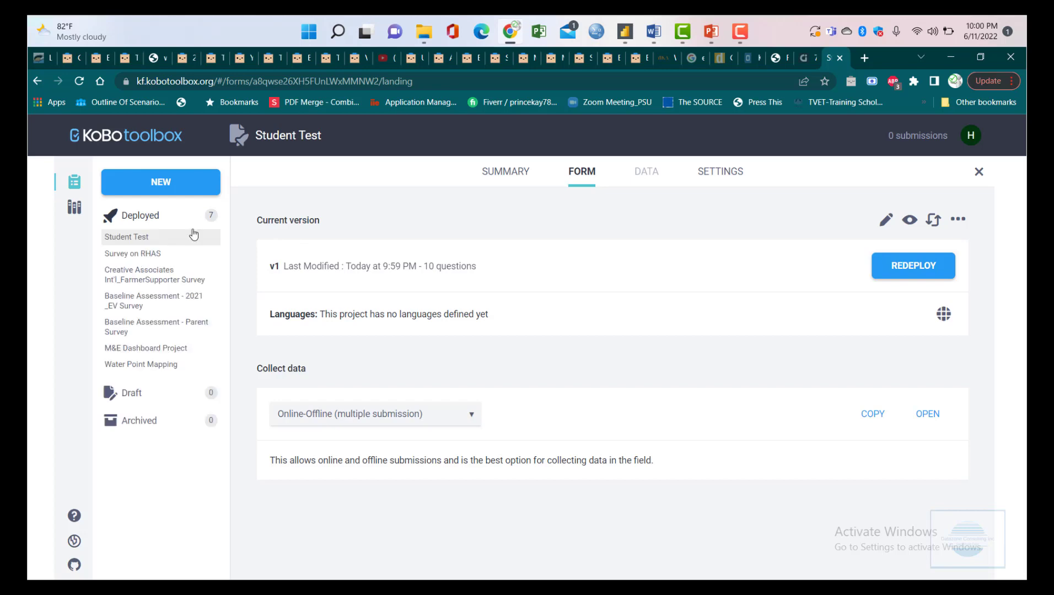
click(145, 364)
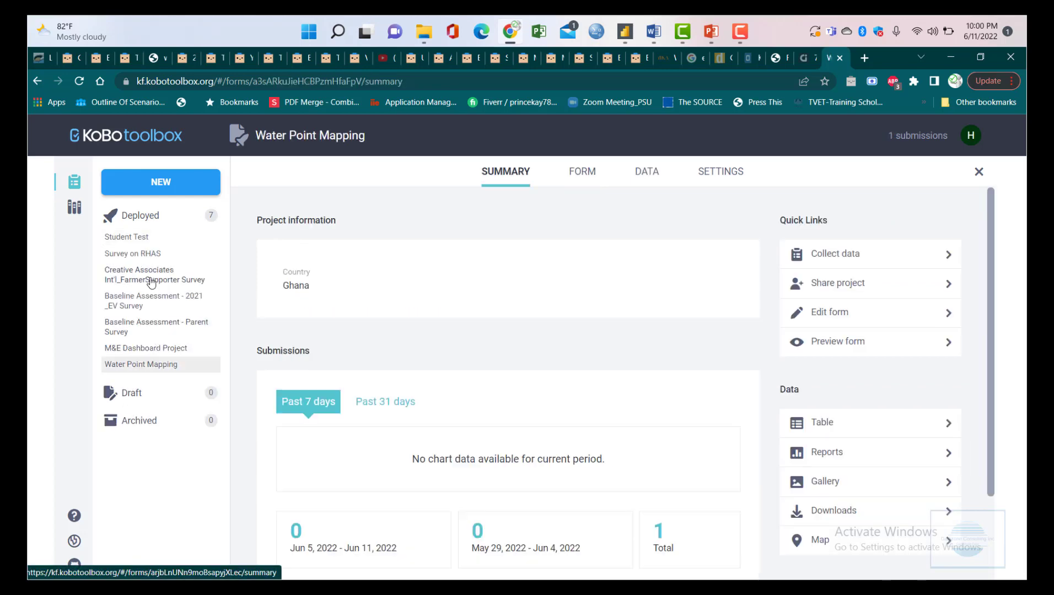
click(152, 283)
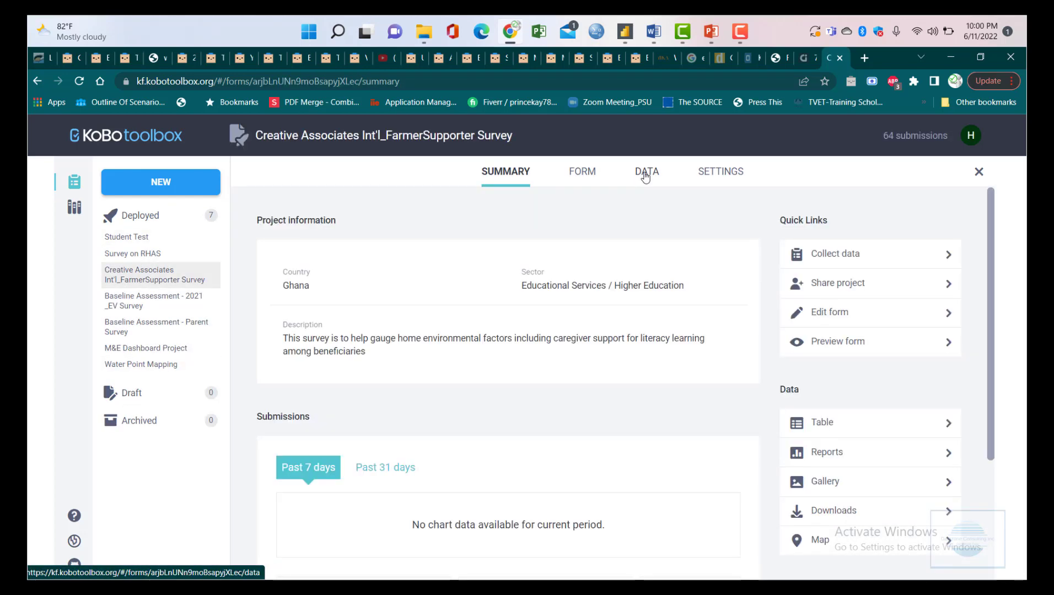
click(645, 176)
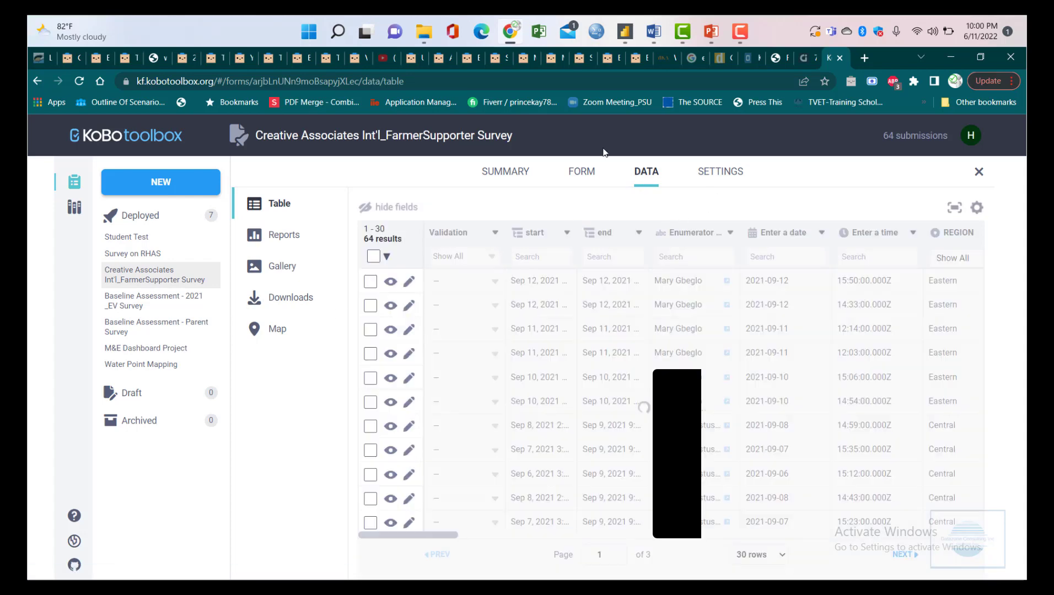
click(141, 301)
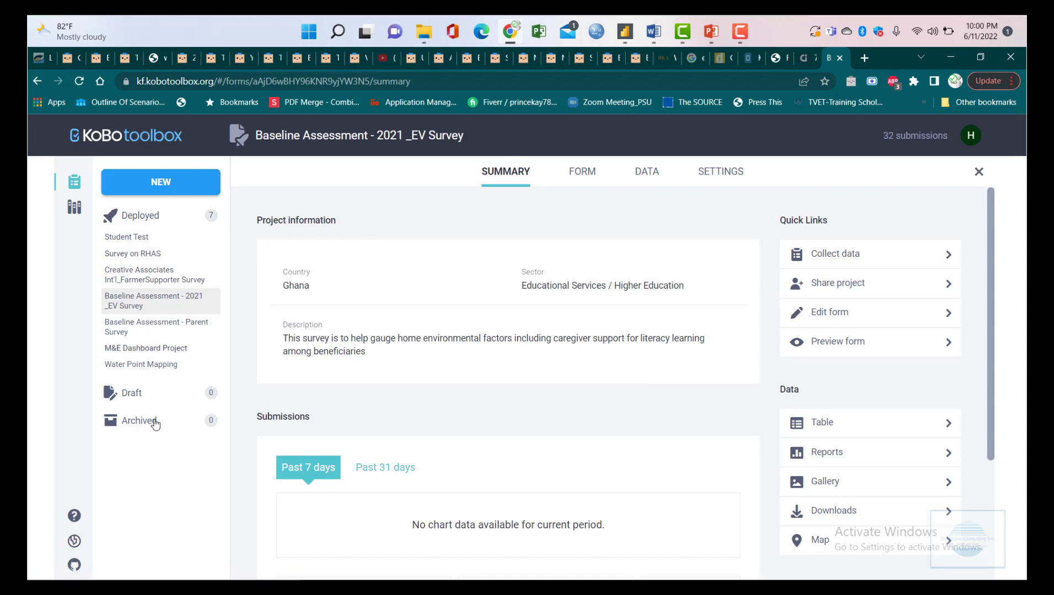
click(135, 238)
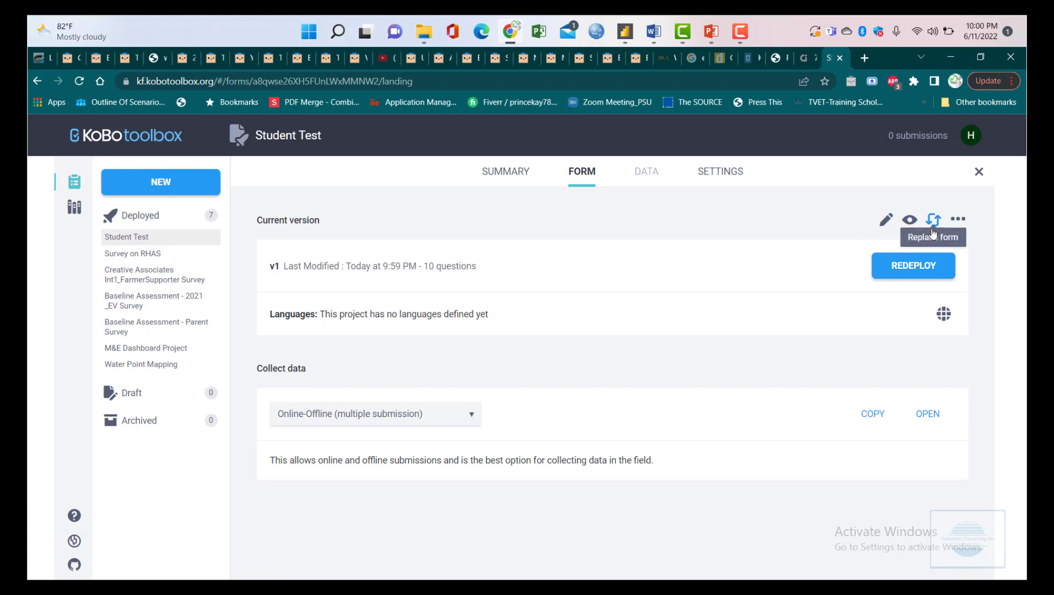
- Open the deployed Student Test form in the Form Builder via the pencil icon
click(957, 219)
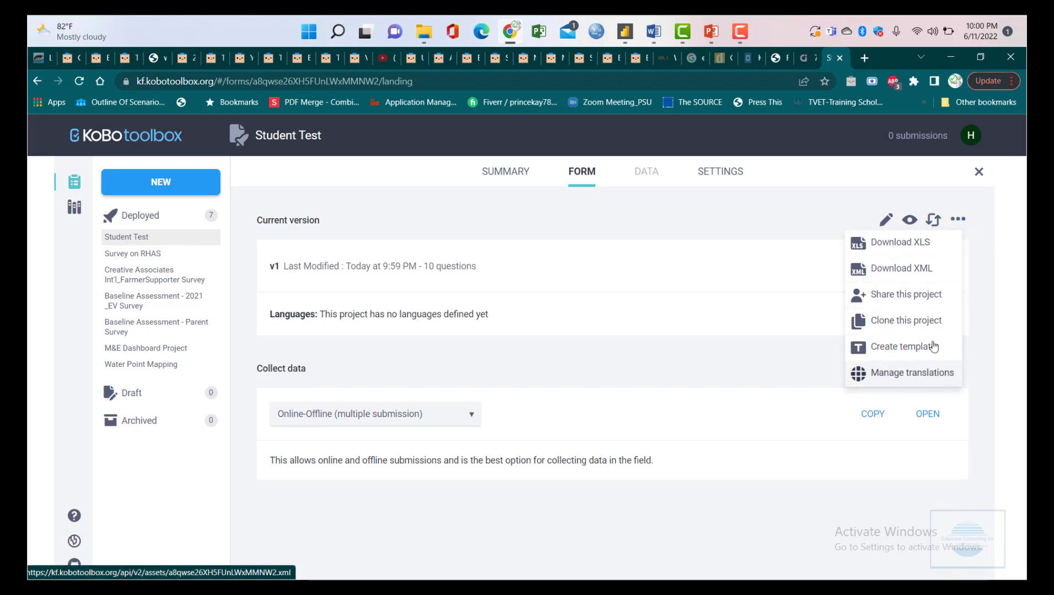
click(844, 187)
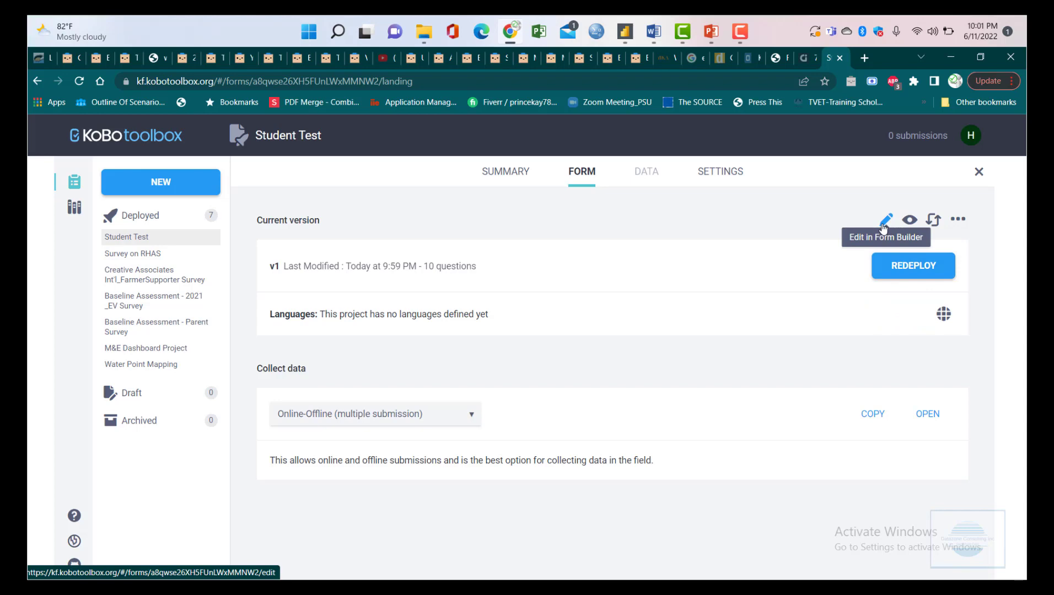
click(884, 223)
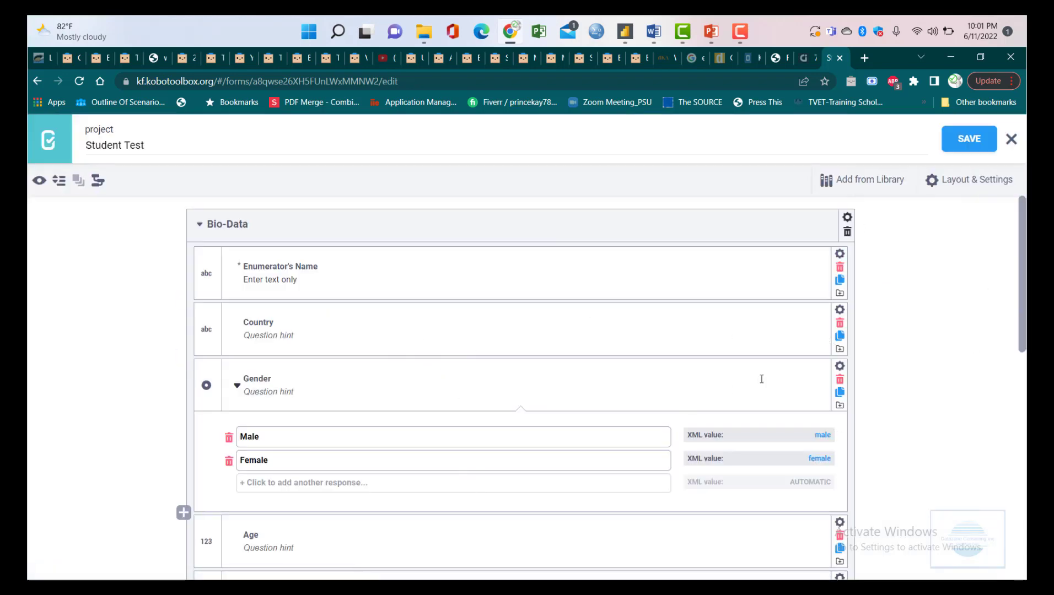
- Save the Student Test form as version v2 and close the Form Builder
click(954, 152)
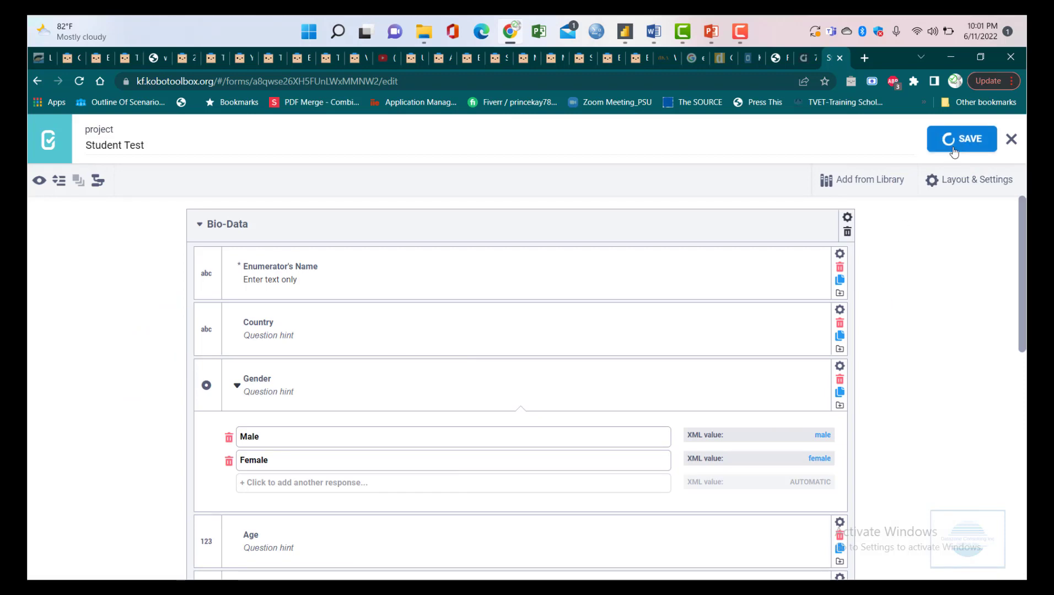
click(1011, 141)
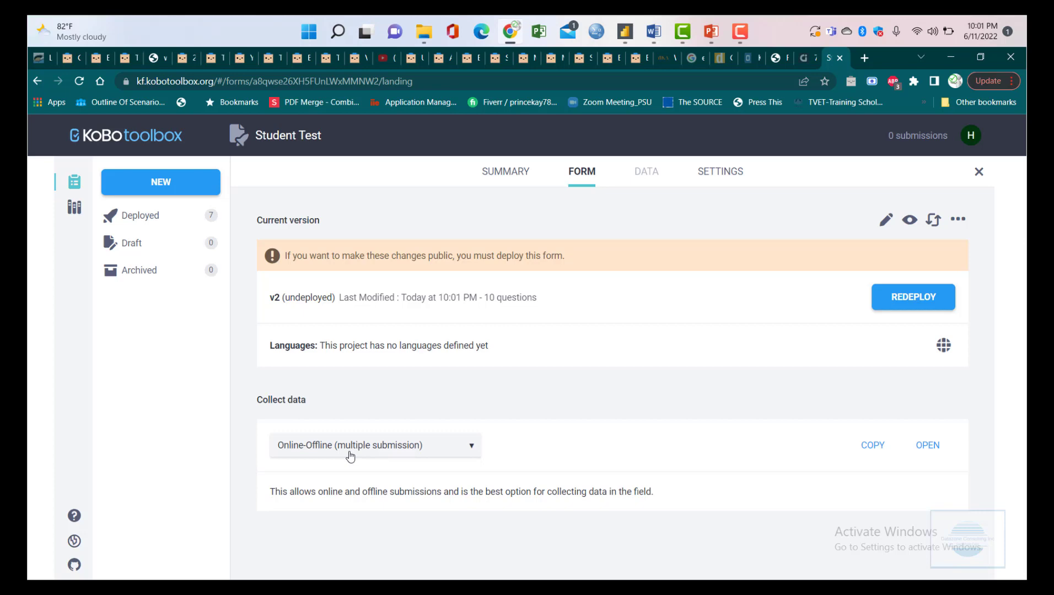
- Expand the Collect data dropdown currently set to 'Online-Offline (multiple submission)'
click(417, 453)
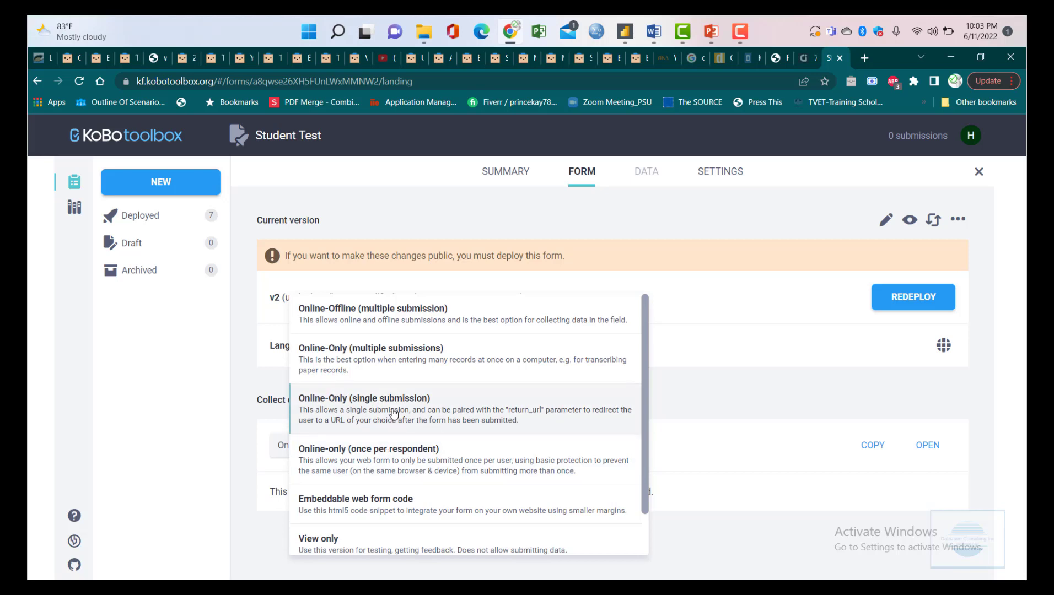
- Set Student Test's collection method to Online-Only (single submission), then reopen the method list
click(394, 413)
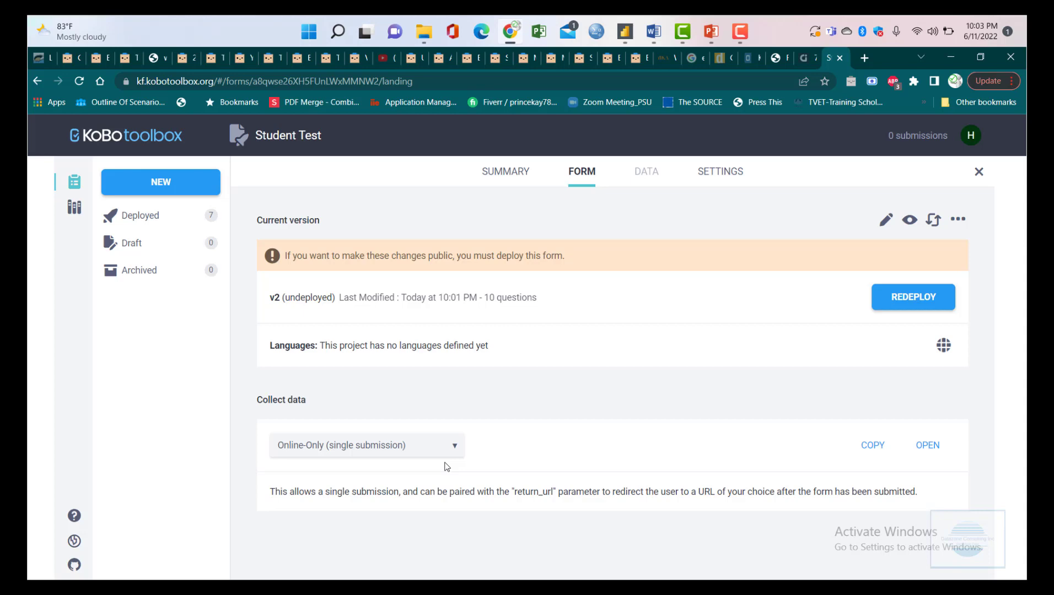
click(411, 453)
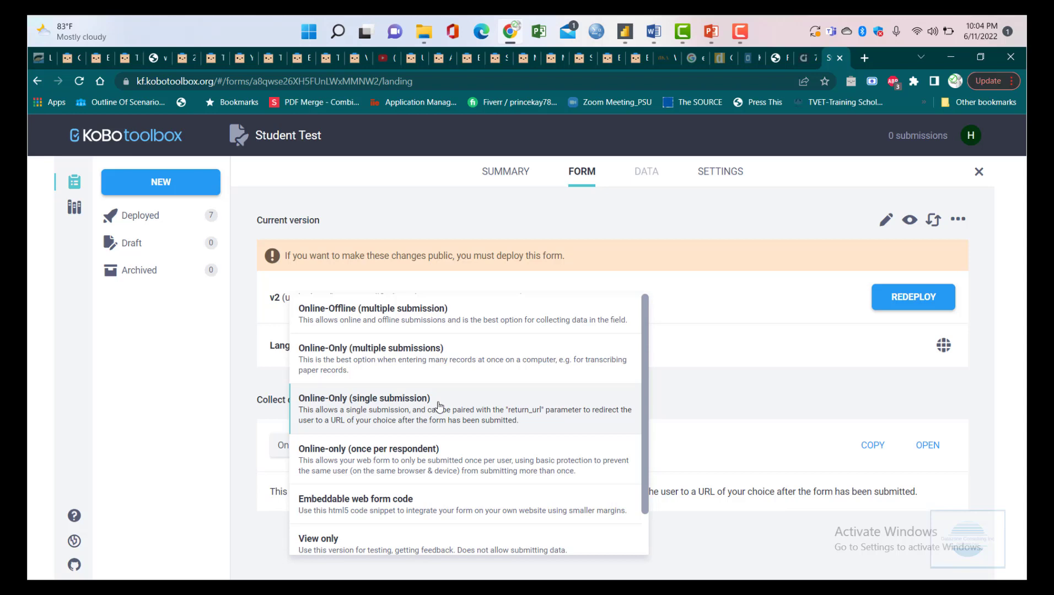
click(439, 407)
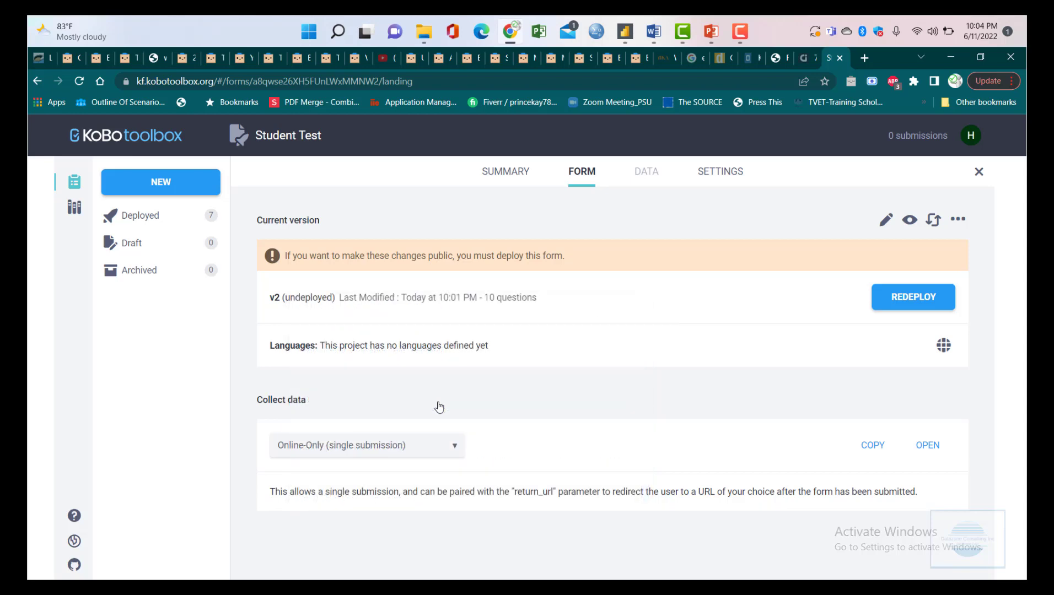
click(433, 457)
click(713, 388)
click(440, 454)
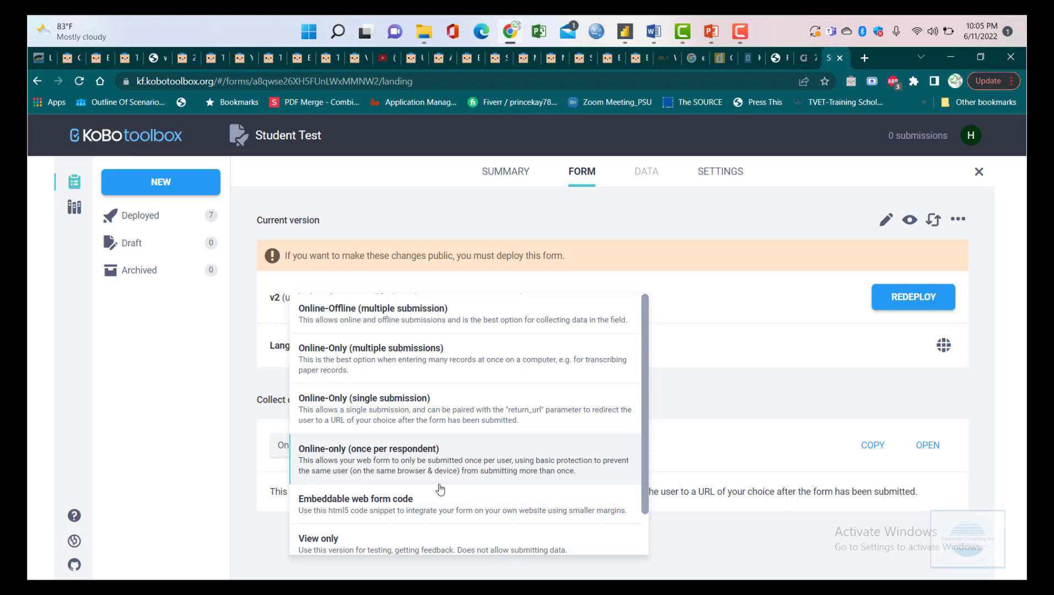
- Switch collection to Embeddable web form code and copy its iframe snippet to the clipboard
click(409, 511)
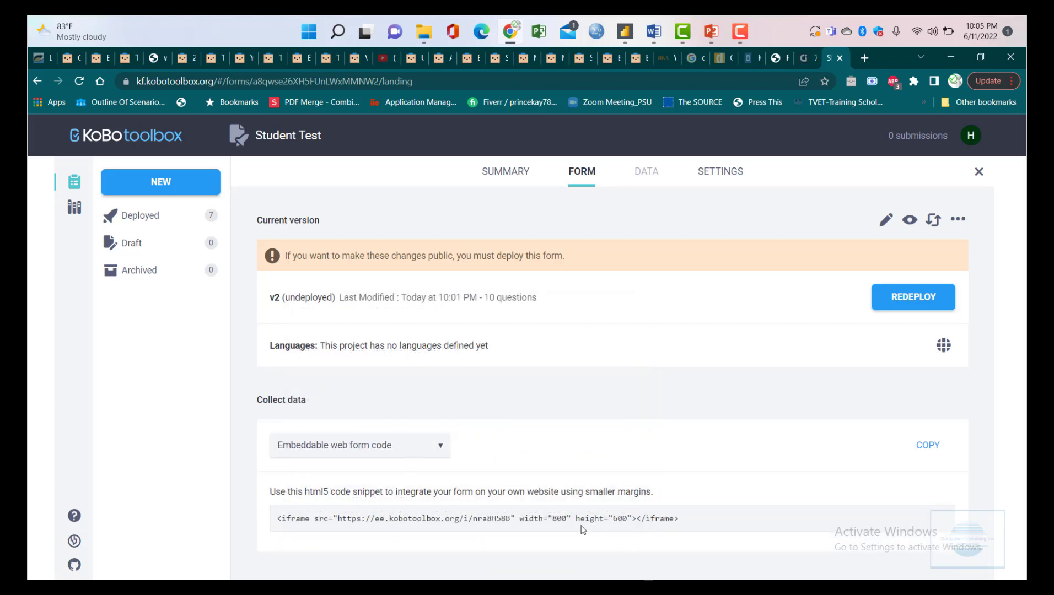
double_click(359, 518)
triple_click(359, 518)
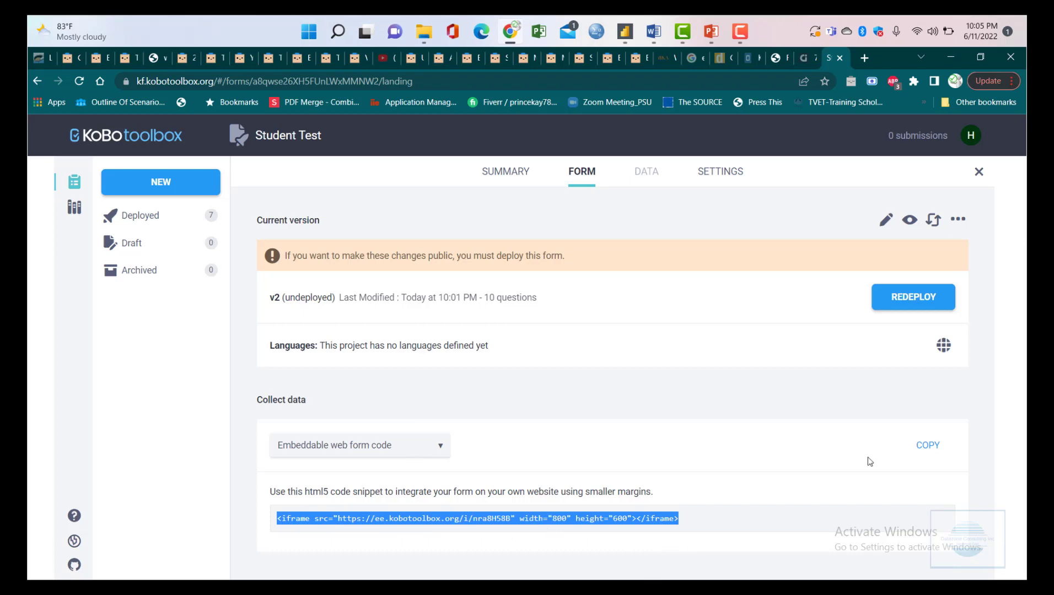
click(930, 445)
- Change the collection method to View only and launch that form in a new tab
click(433, 449)
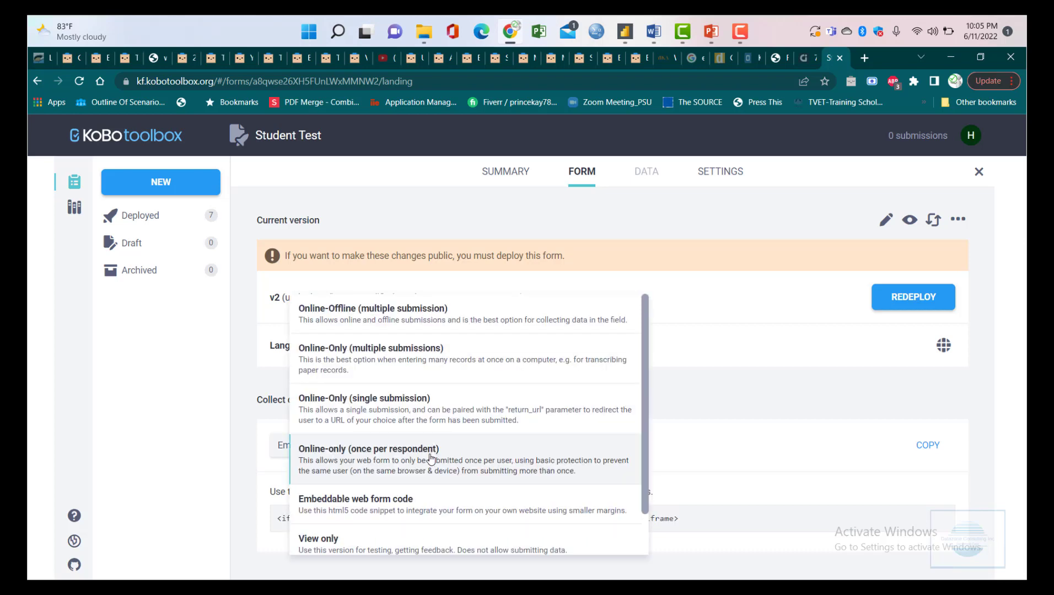
scroll(515, 535, down, 1)
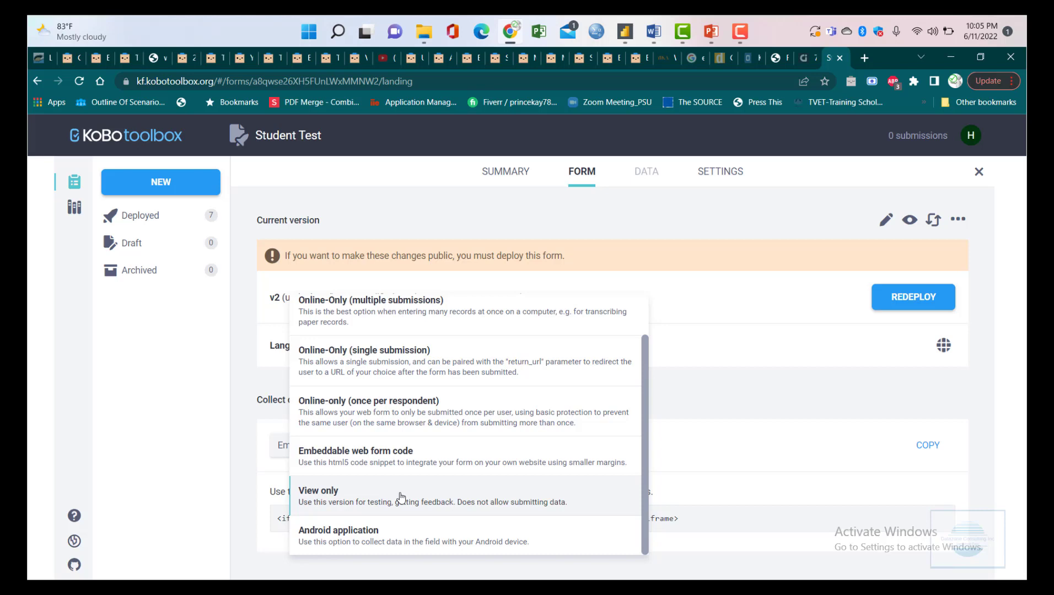
click(400, 496)
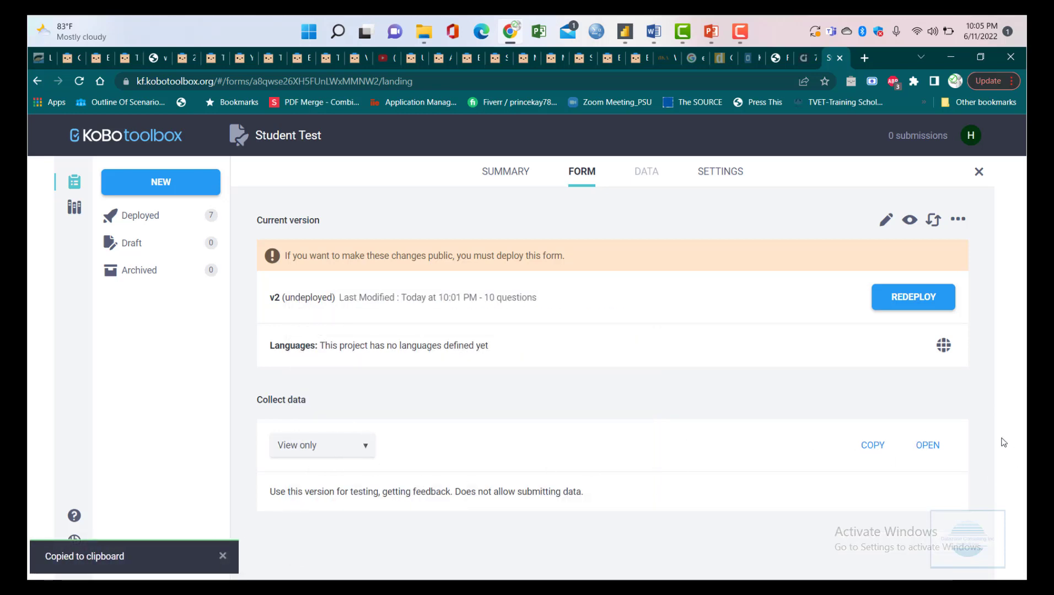
click(929, 447)
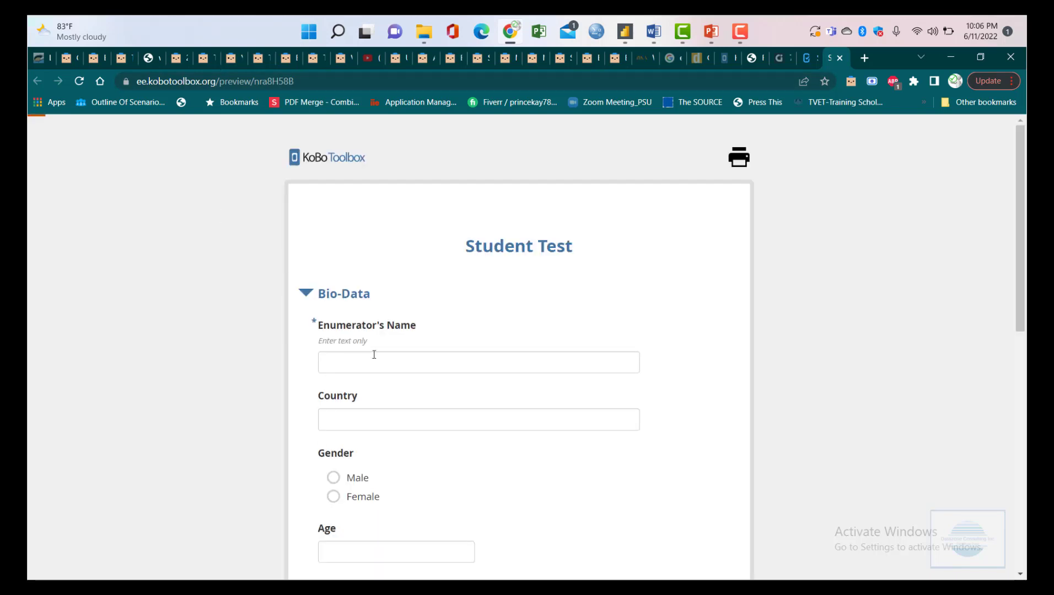
- Try the Enumerator's Name field in the view-only preview, then return to the project's collection methods
click(374, 355)
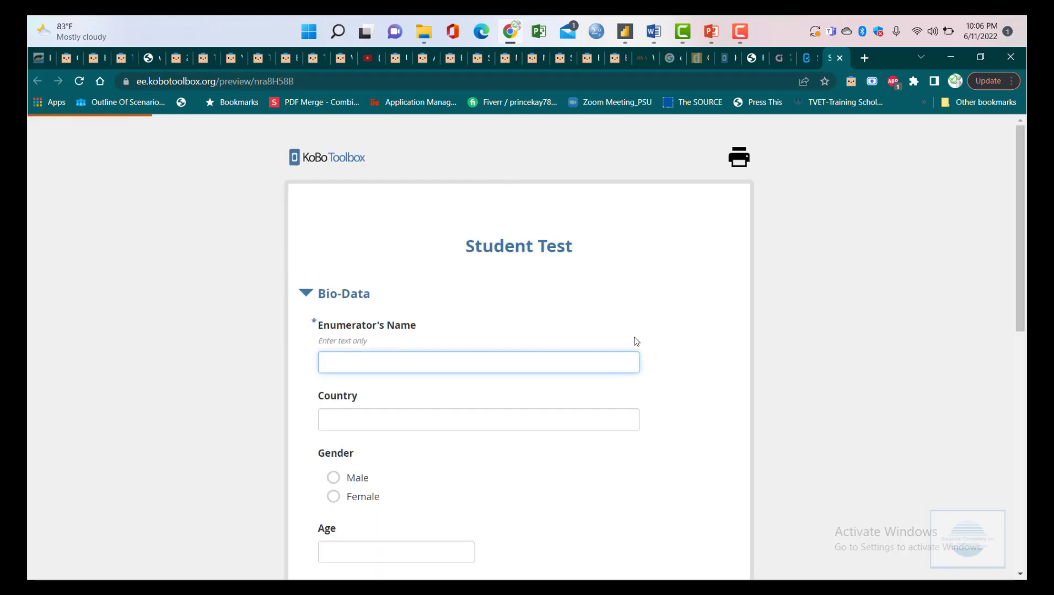
scroll(637, 342, down, 5)
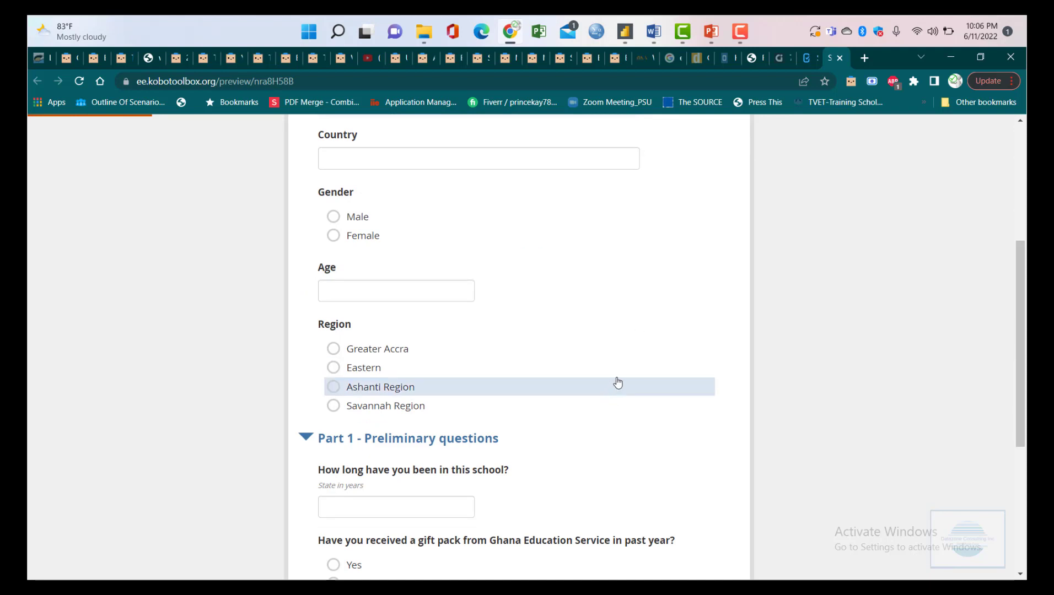
scroll(496, 232, up, 5)
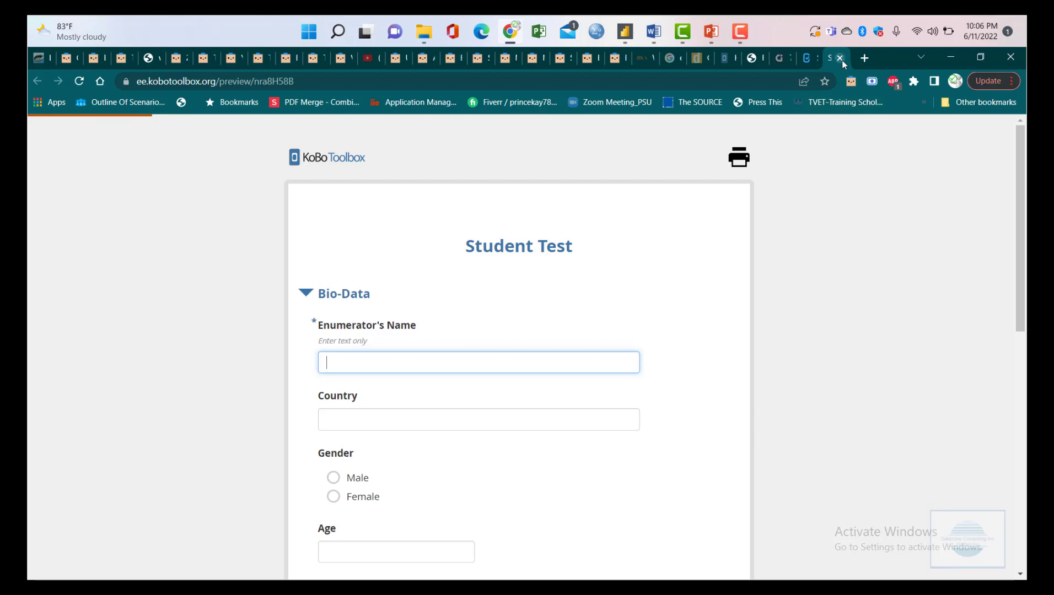
click(809, 59)
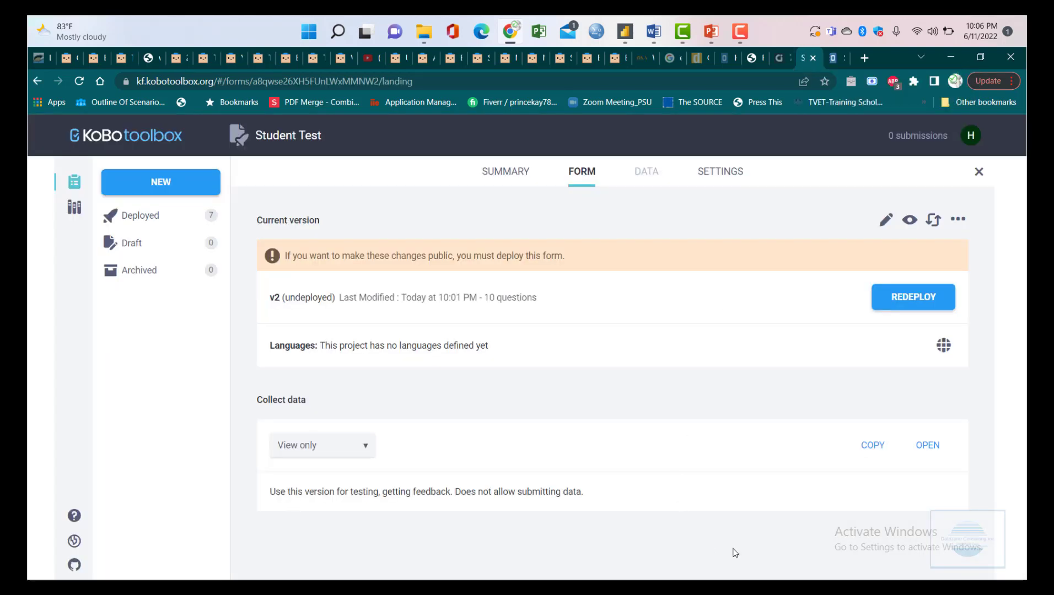
click(289, 448)
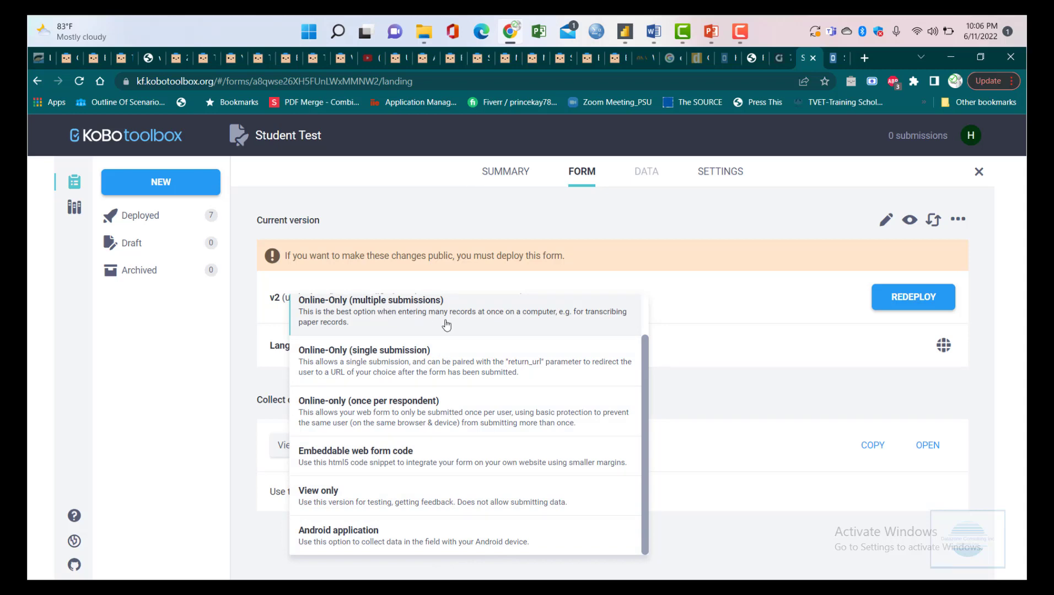
scroll(446, 323, up, 1)
scroll(427, 333, down, 1)
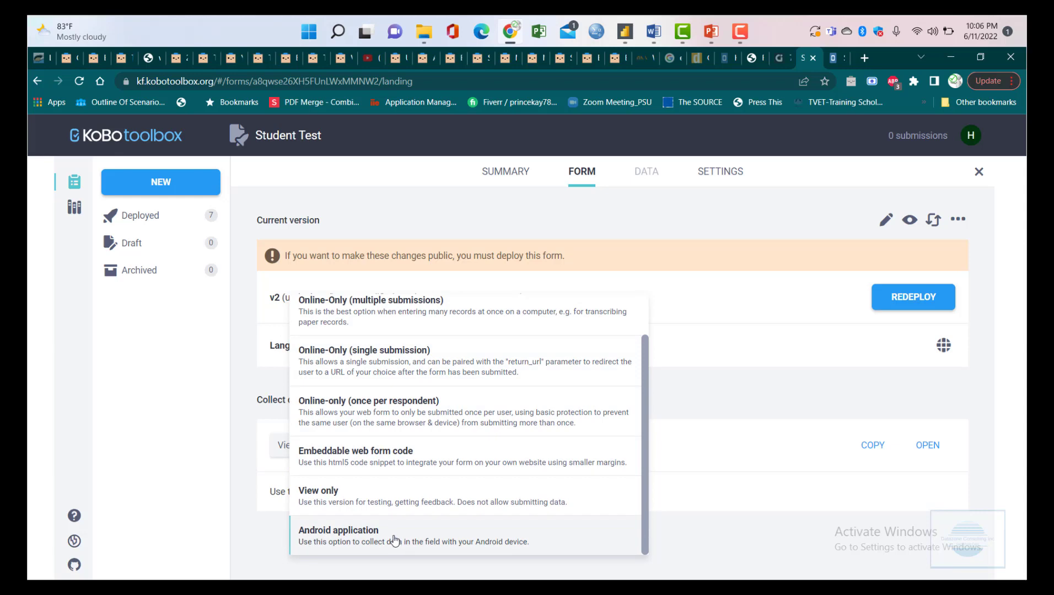
click(410, 537)
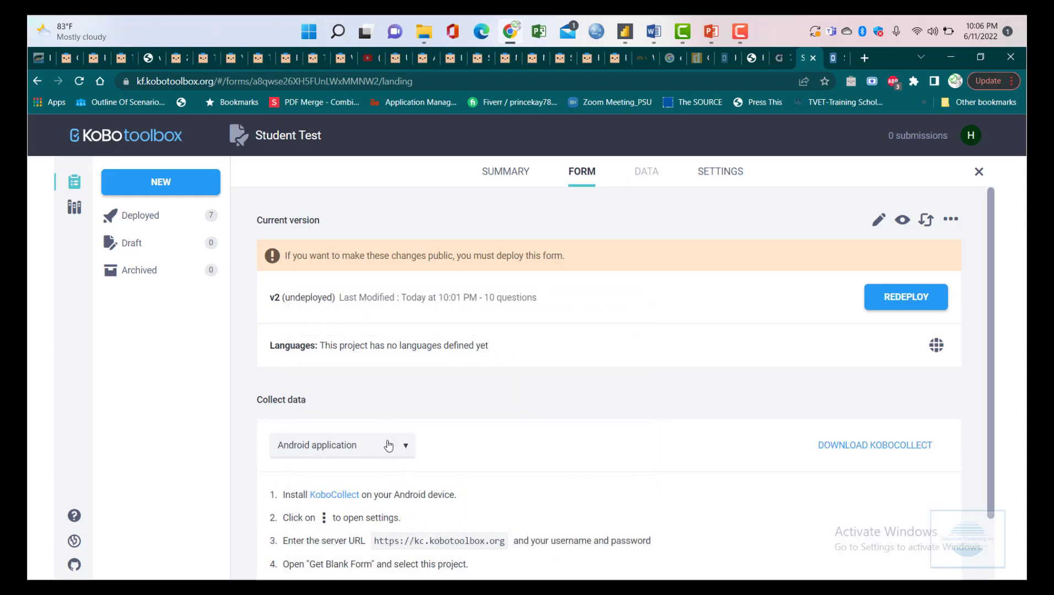
scroll(516, 436, down, 2)
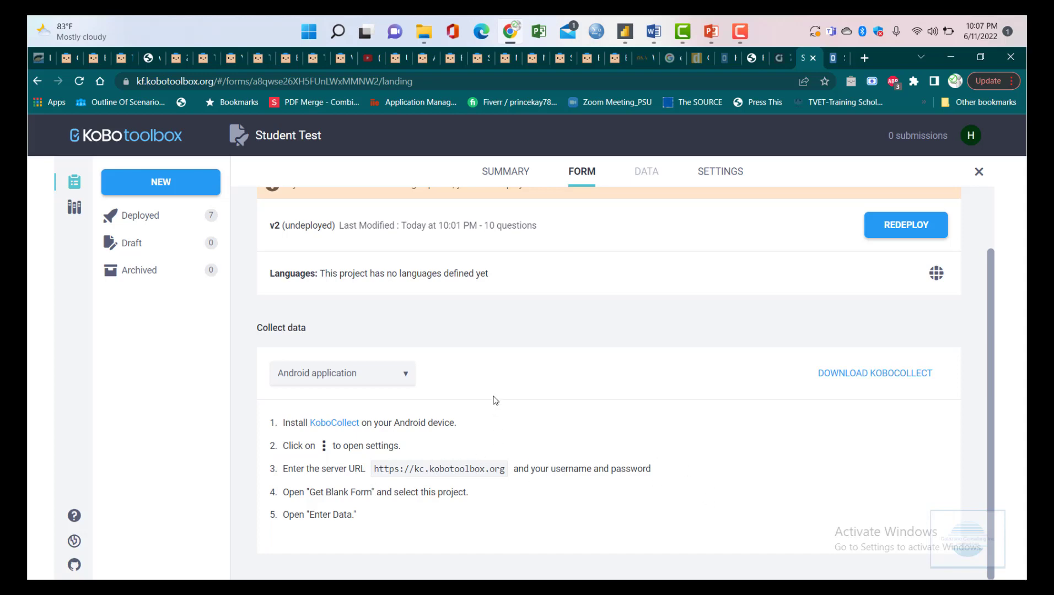
scroll(499, 402, up, 2)
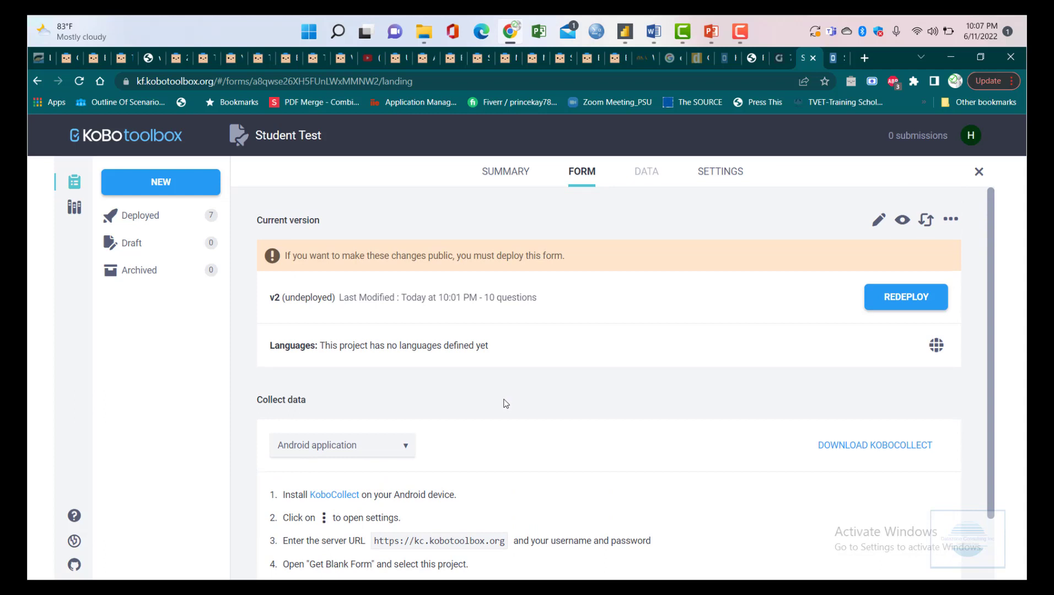
scroll(505, 404, down, 2)
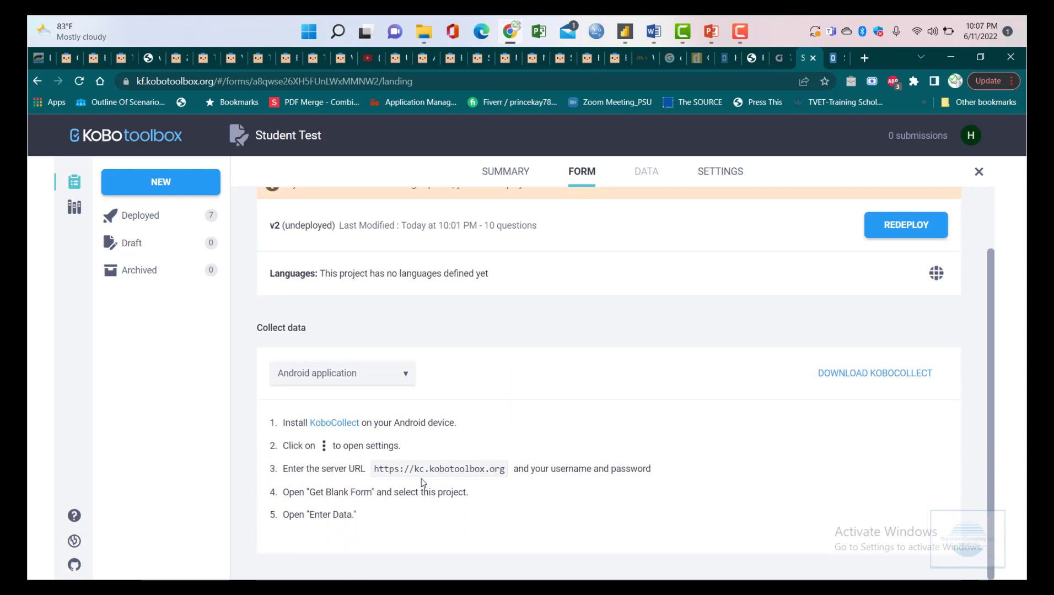
scroll(481, 353, up, 2)
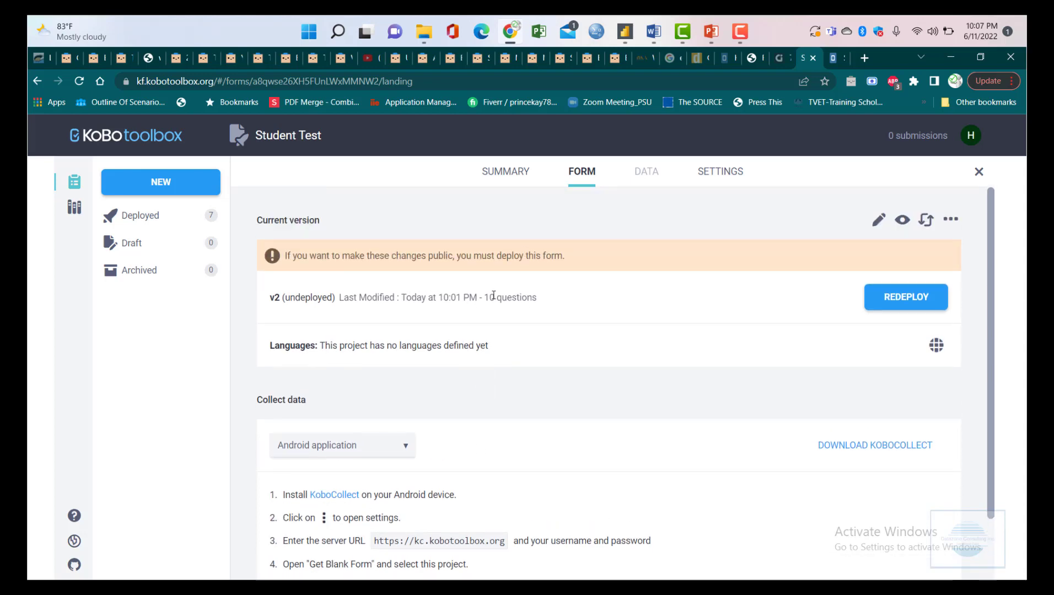
scroll(466, 414, down, 2)
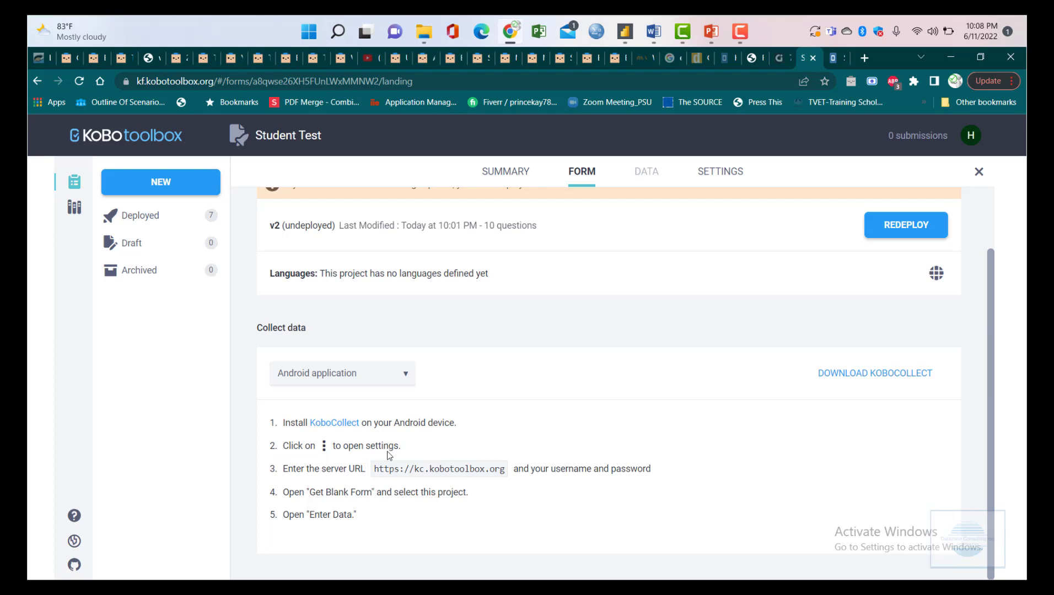
scroll(689, 426, up, 2)
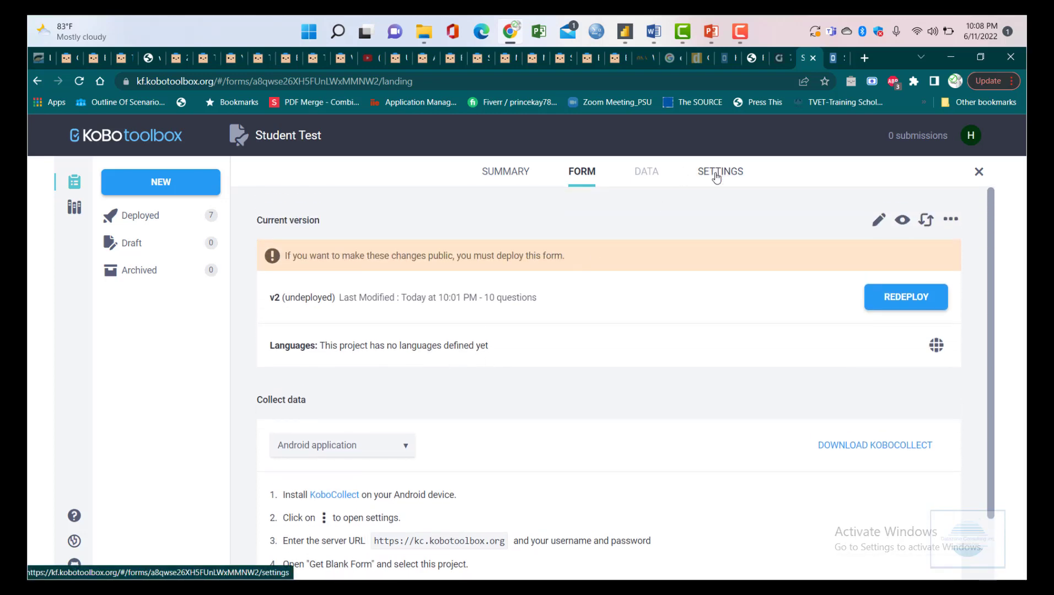
- Open Student Test from the project list, check its Sharing settings, then view the submissions Summary
click(75, 181)
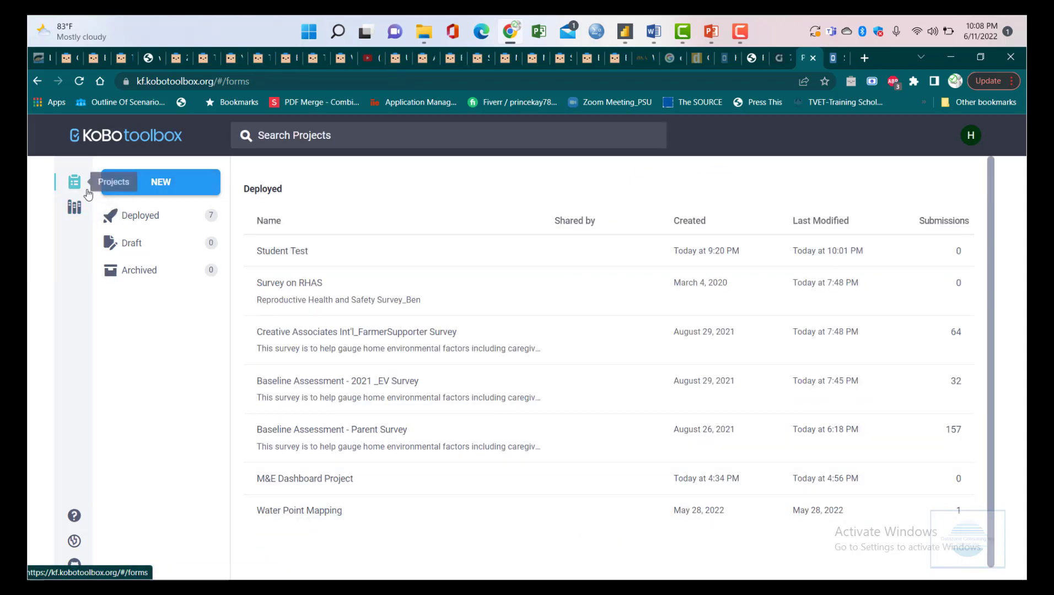
click(293, 251)
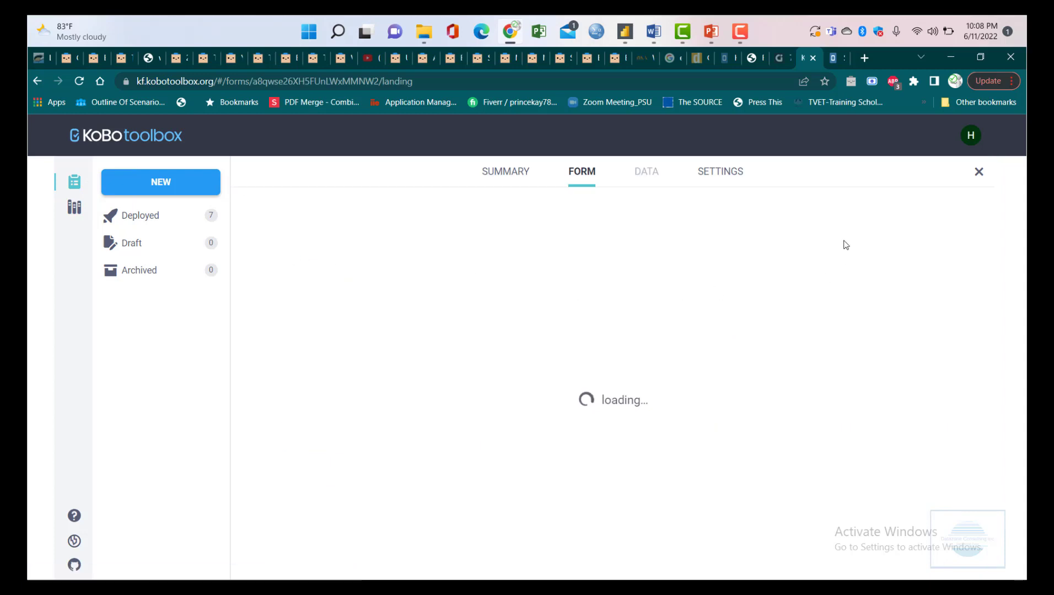
click(725, 171)
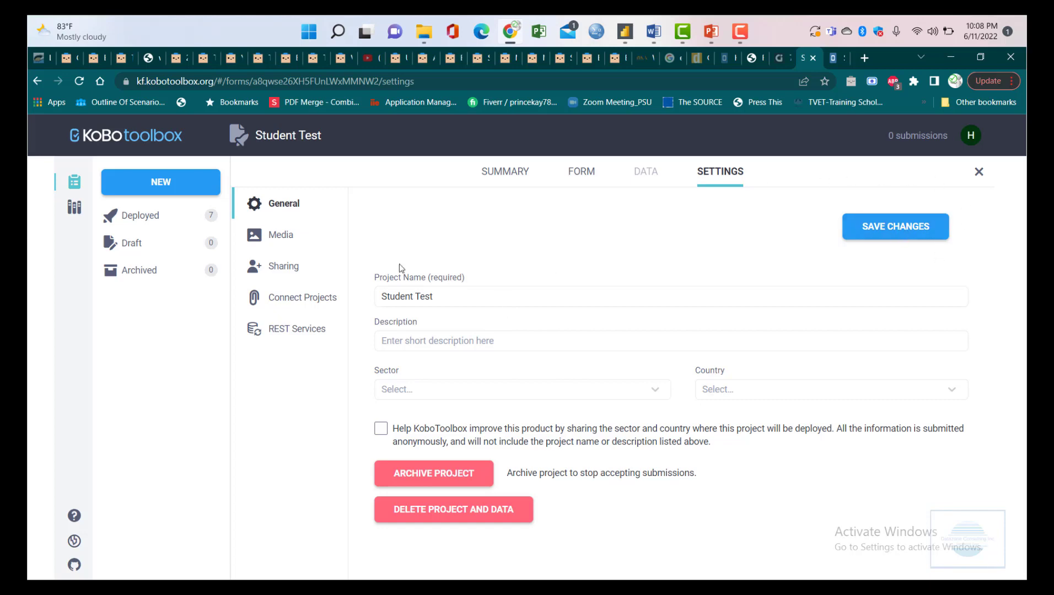
click(280, 269)
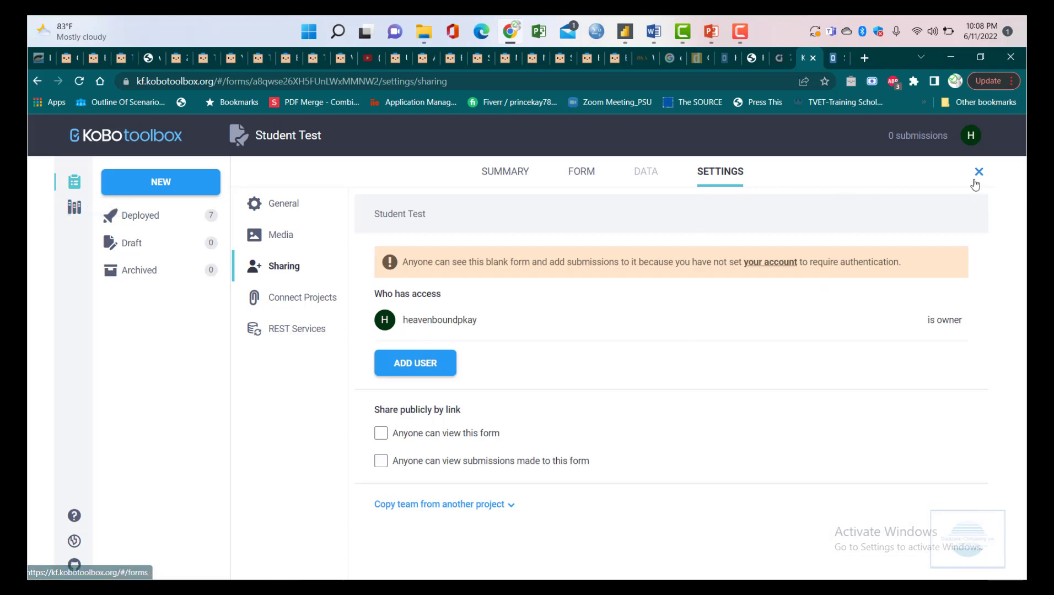
click(523, 180)
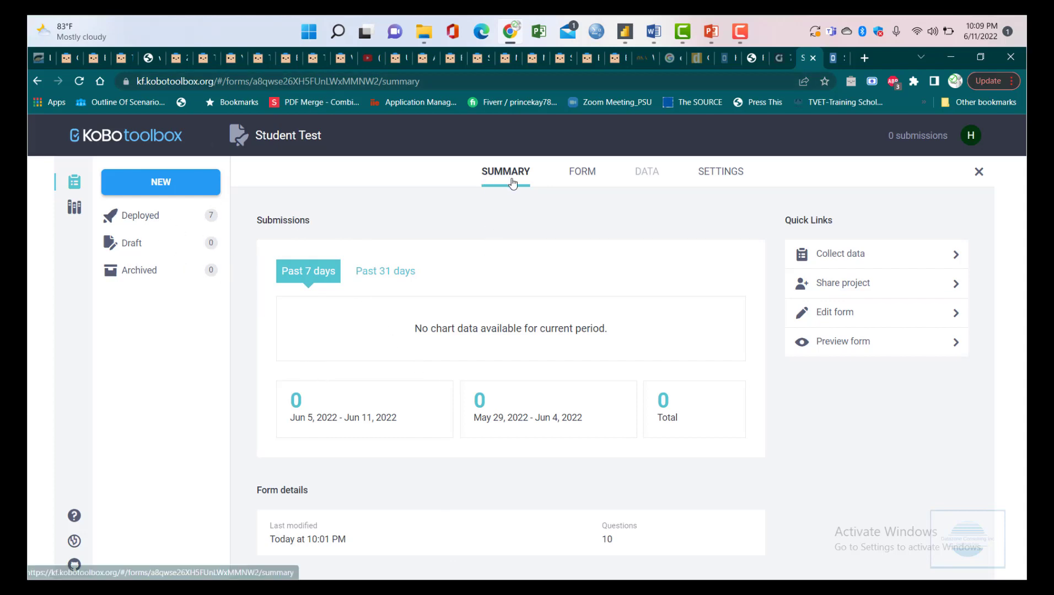
- Reopen Student Test from the Deployed list and choose Android application as the collection method
click(165, 217)
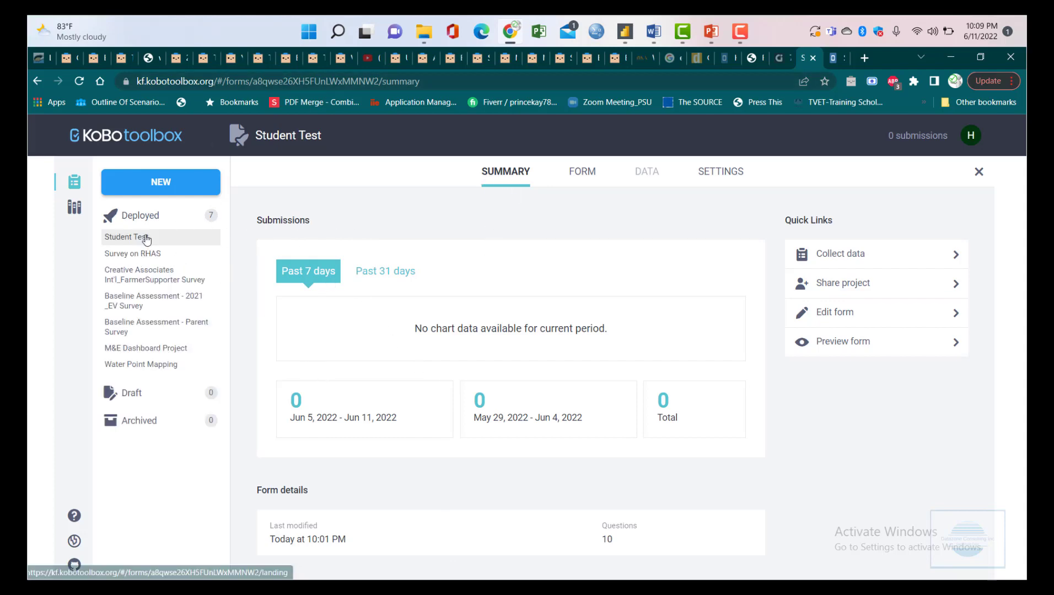
click(147, 238)
click(412, 443)
scroll(375, 520, down, 1)
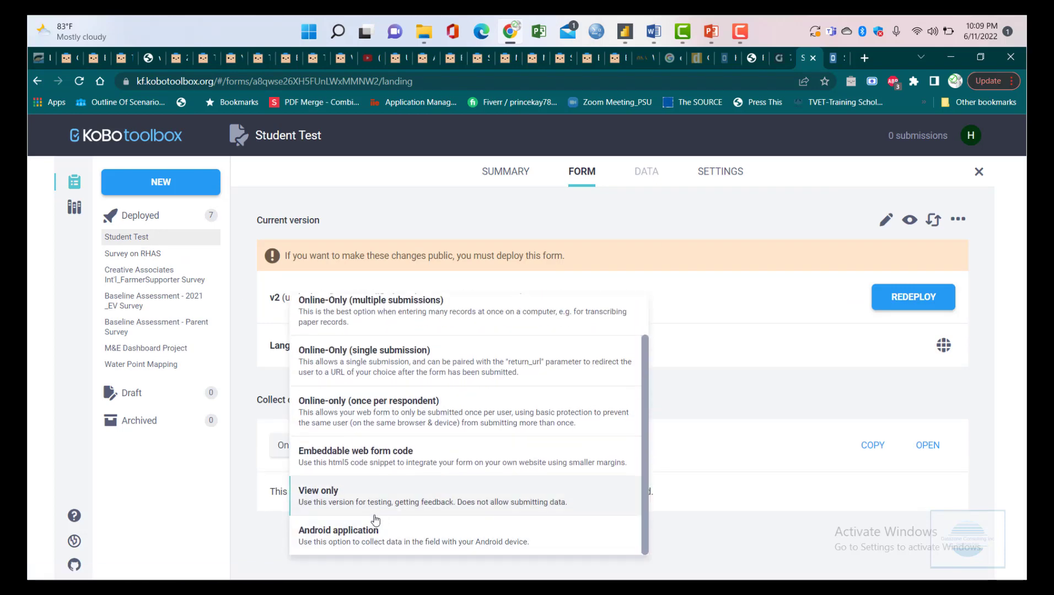
click(375, 523)
scroll(403, 469, down, 1)
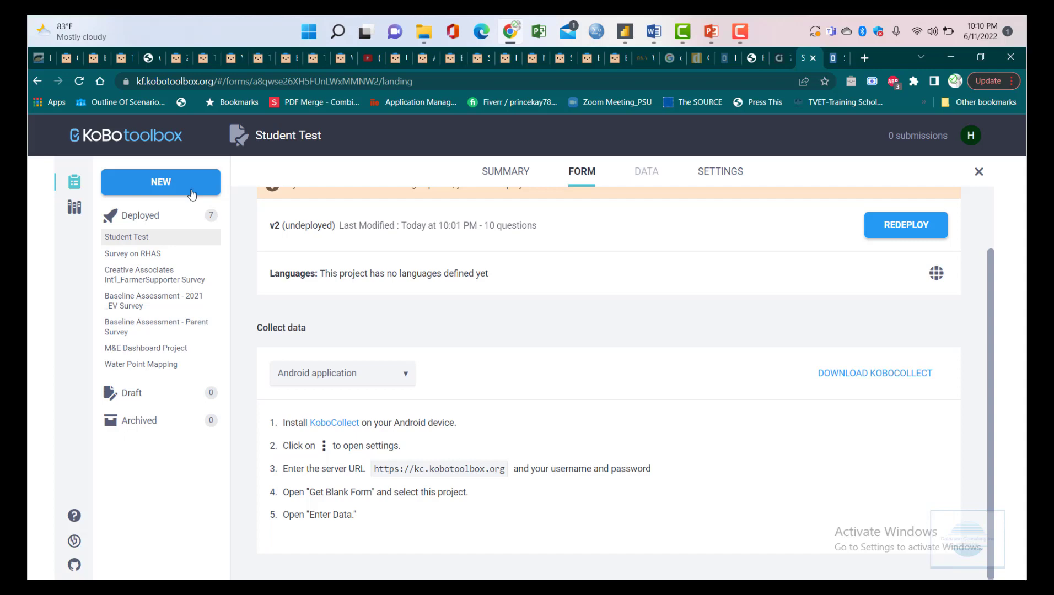
- Look over the form page, then show Student Test's general settings with name, description, sector and country
scroll(567, 323, up, 2)
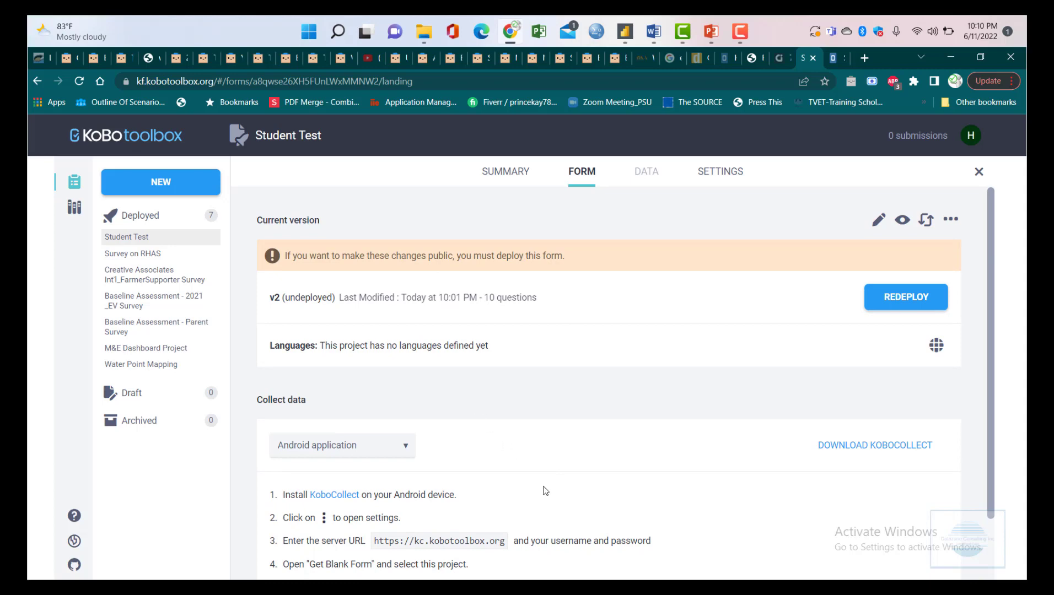
scroll(589, 456, down, 2)
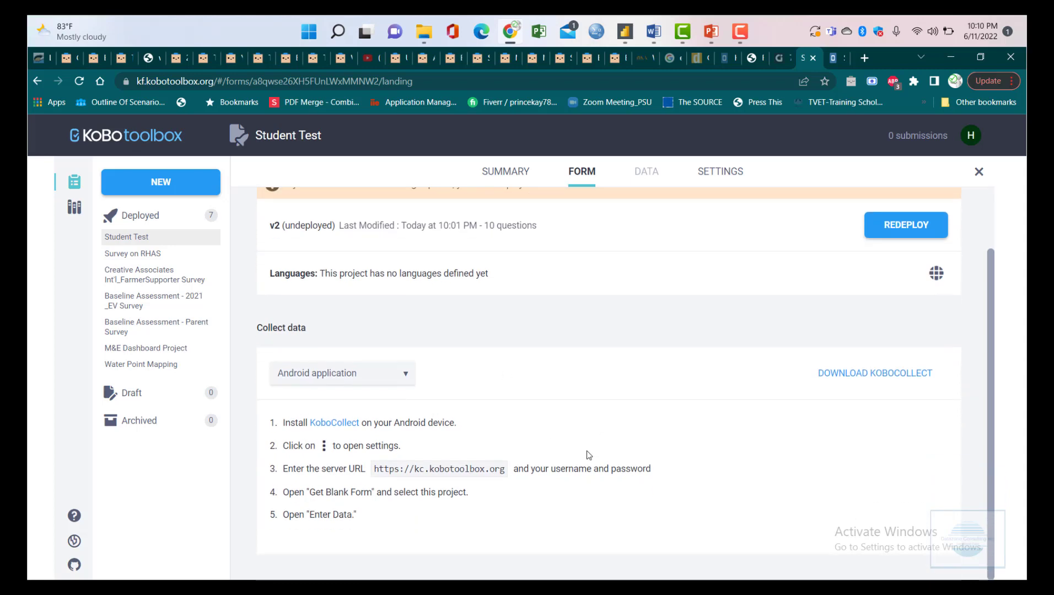
scroll(587, 453, up, 2)
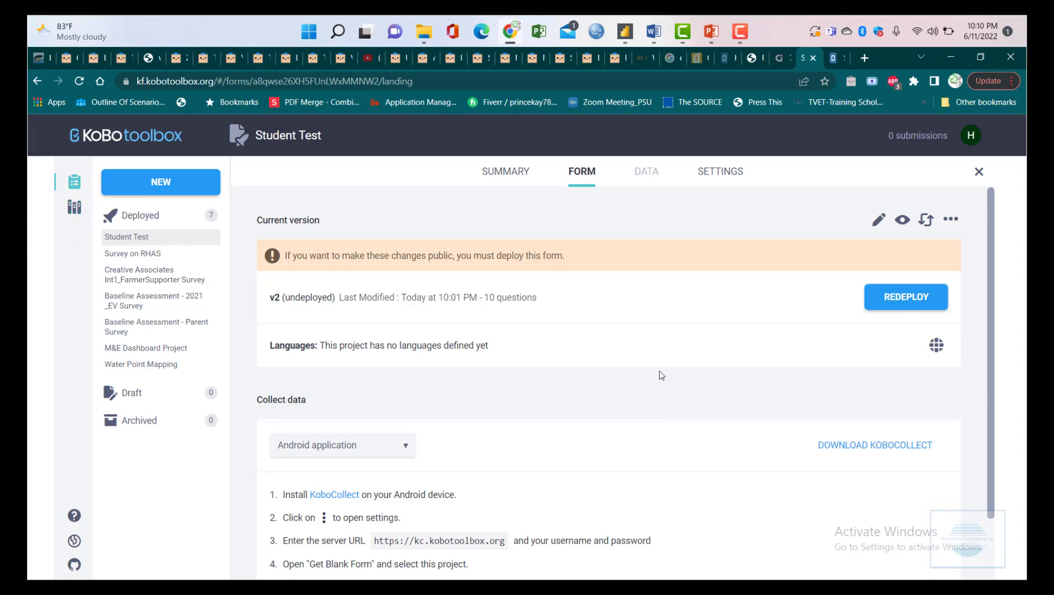
scroll(651, 369, down, 2)
scroll(496, 319, up, 2)
click(733, 179)
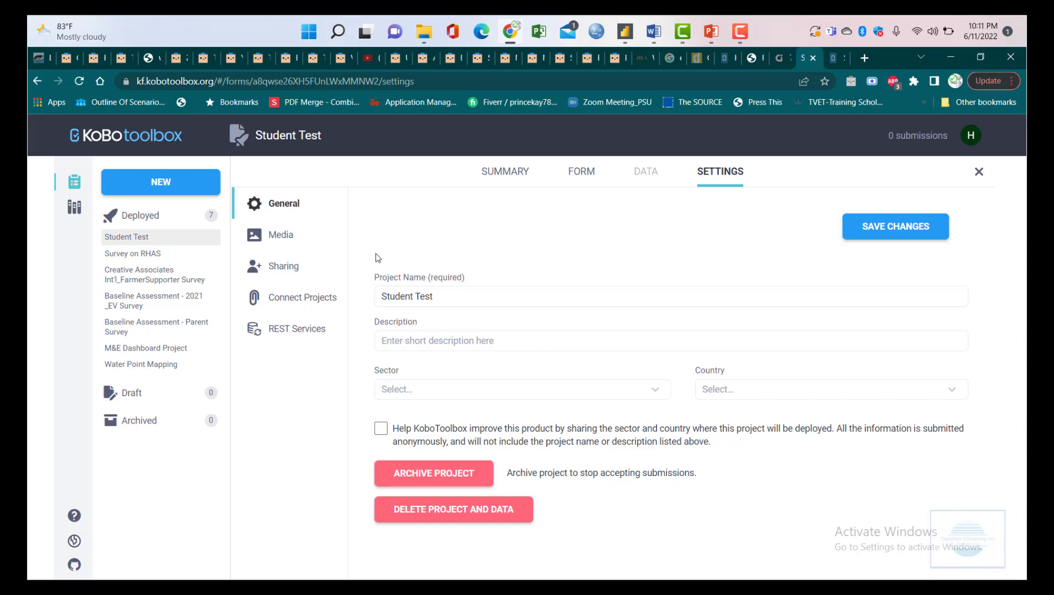
- Go from the Media settings to the Sharing settings showing owner access and public-link options
click(276, 237)
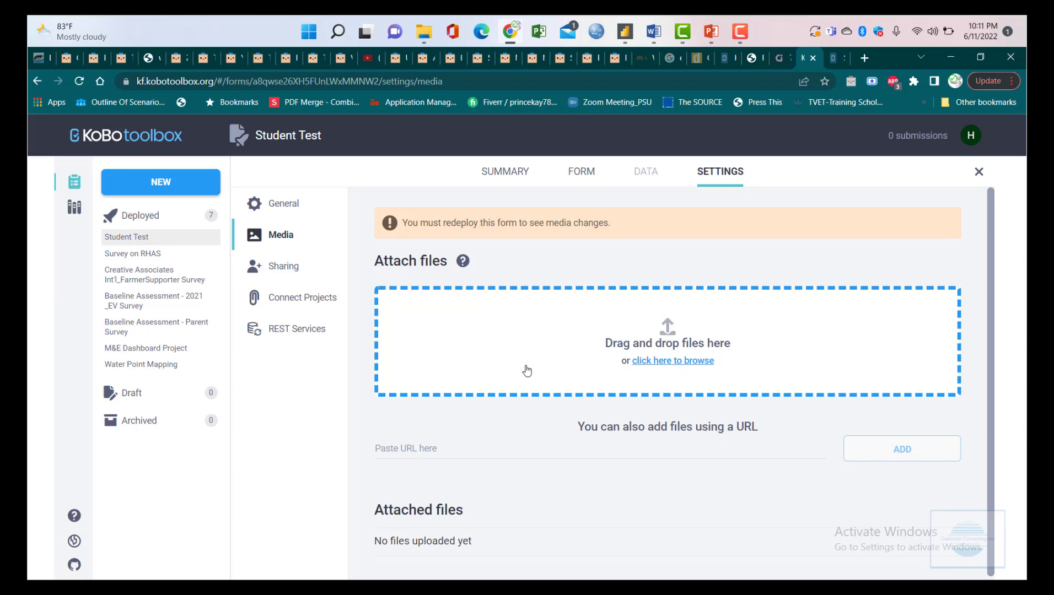
click(286, 269)
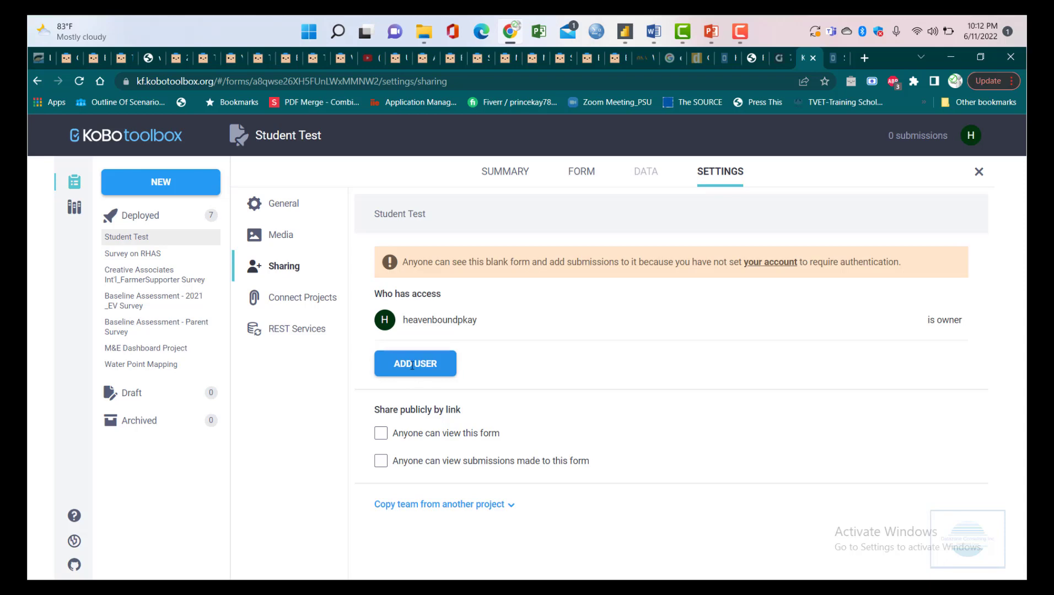
- Start adding a new user to the project and grant them Edit form permission
click(415, 368)
scroll(506, 443, down, 2)
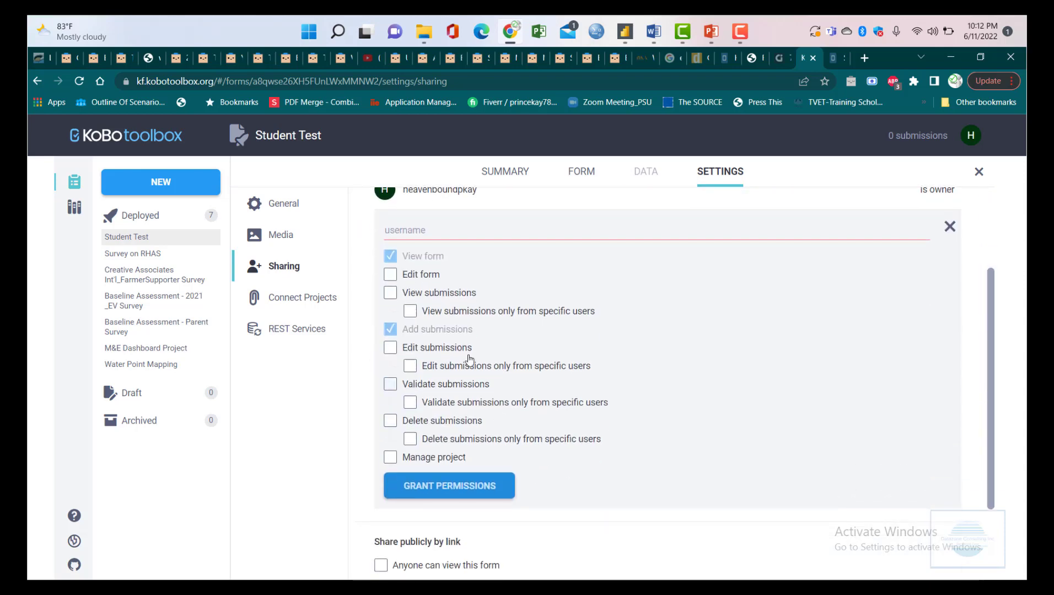
click(390, 274)
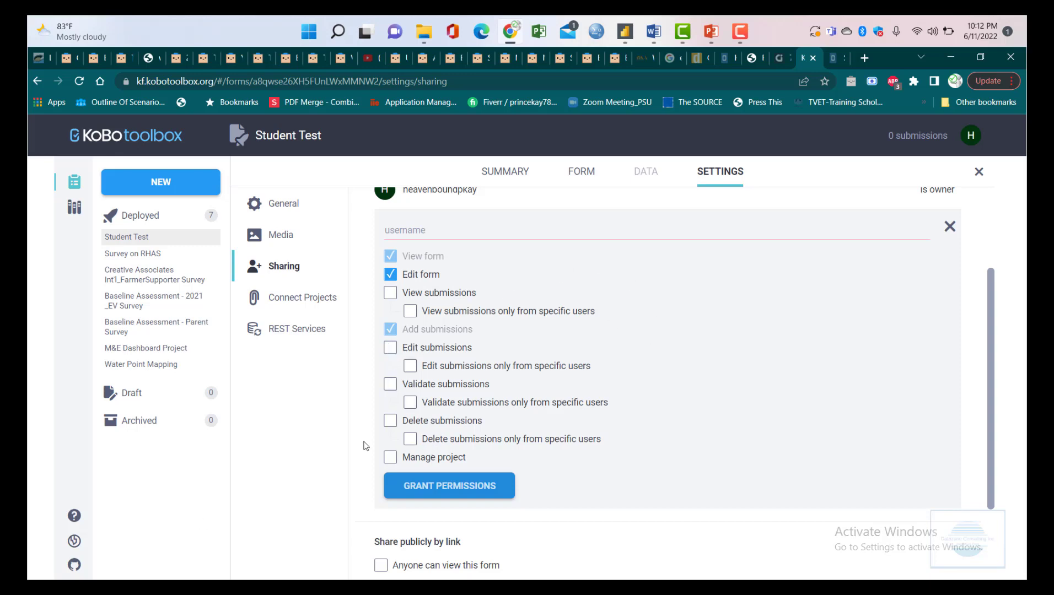
- Tick 'Anyone can view this form' by link, leaving submission viewing unticked after toggling it
scroll(616, 318, up, 3)
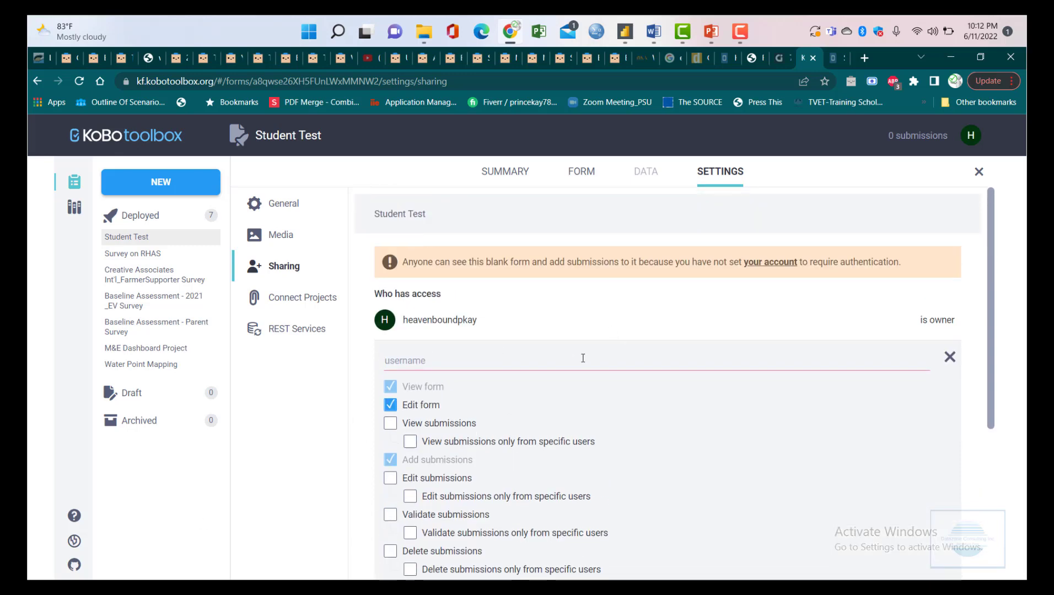
scroll(582, 358, down, 4)
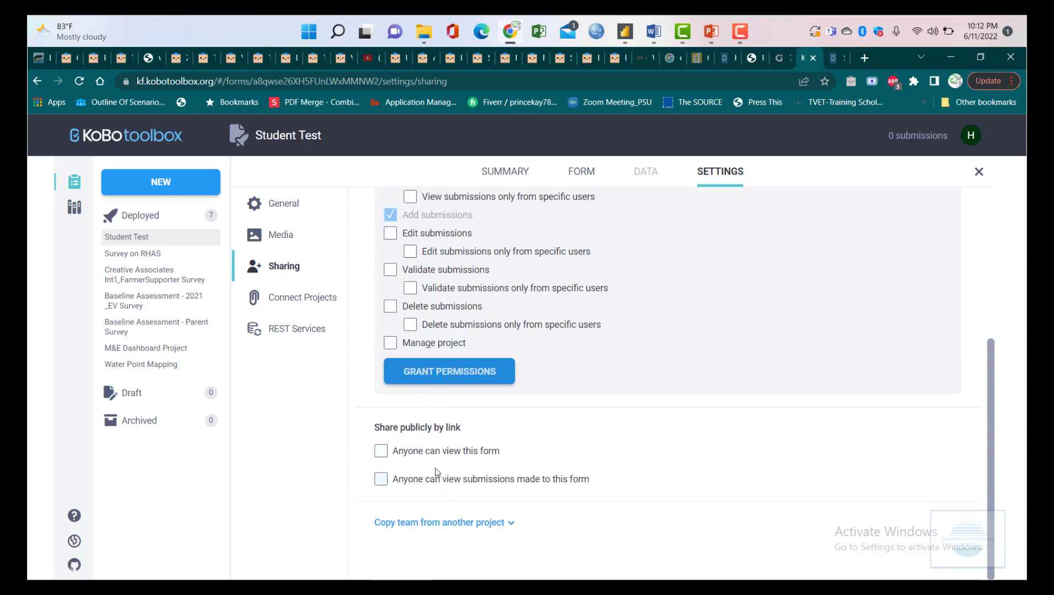
click(441, 453)
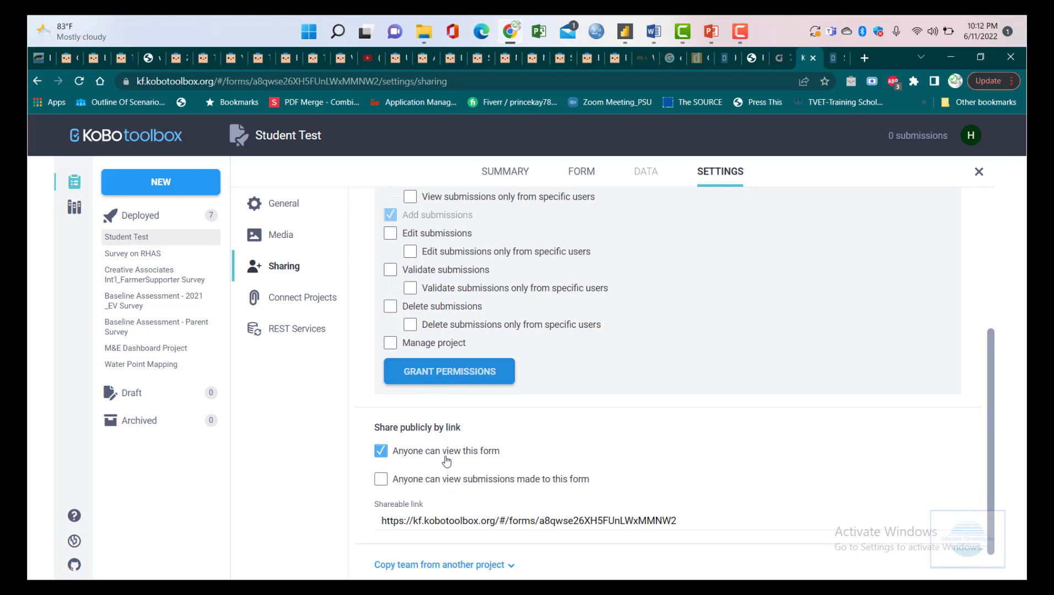
scroll(470, 435, down, 1)
scroll(576, 411, up, 5)
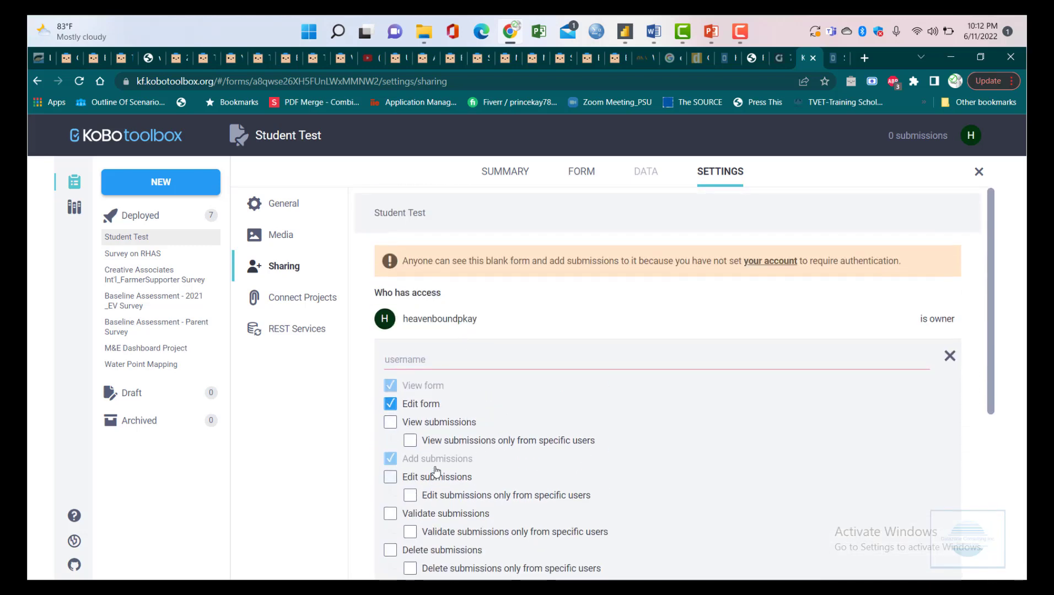
scroll(447, 228, down, 5)
scroll(446, 220, up, 5)
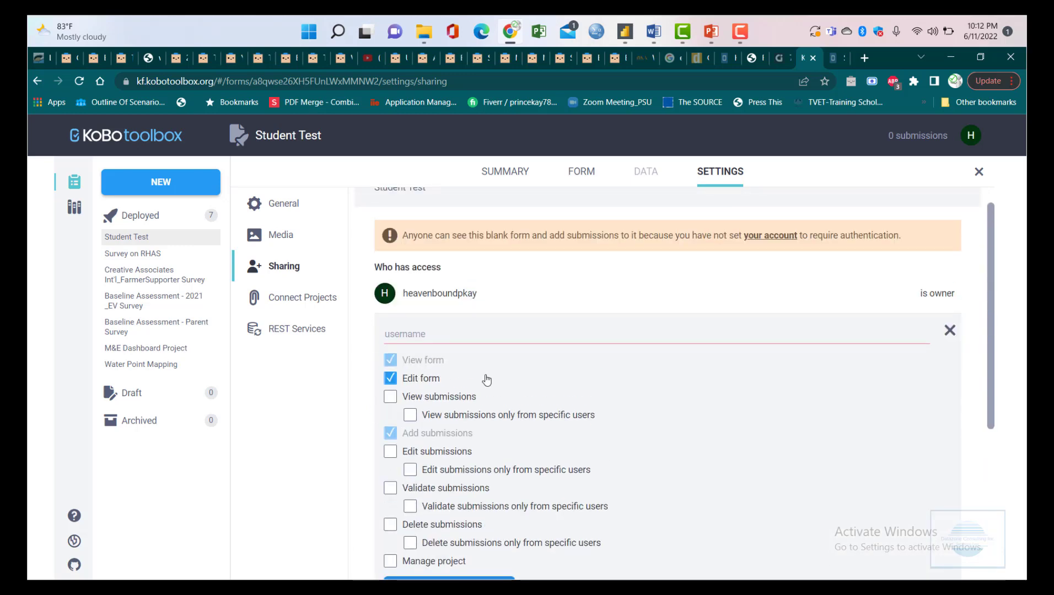
scroll(501, 361, down, 3)
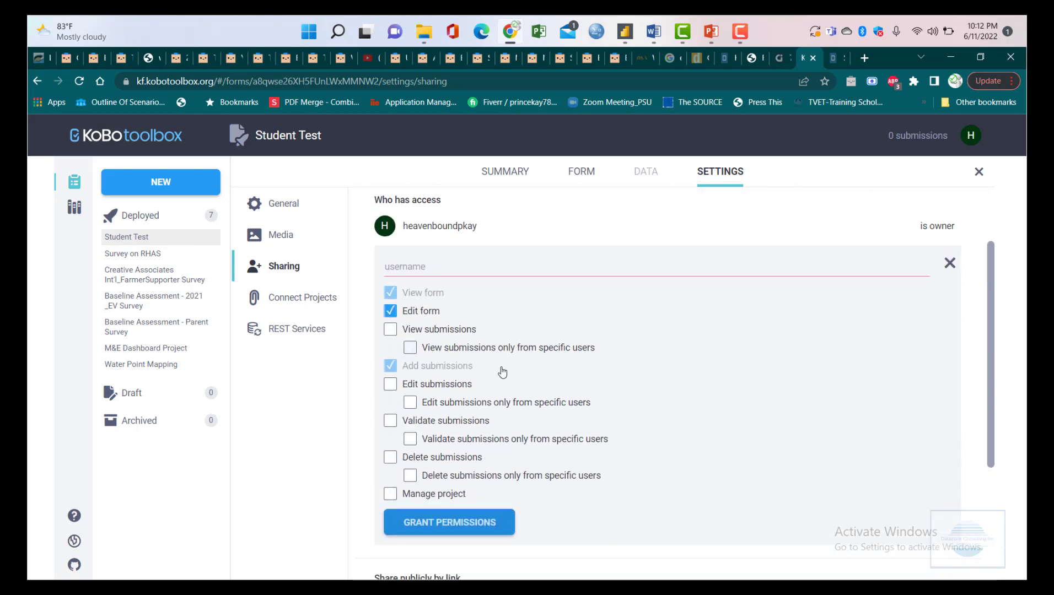
scroll(501, 372, down, 2)
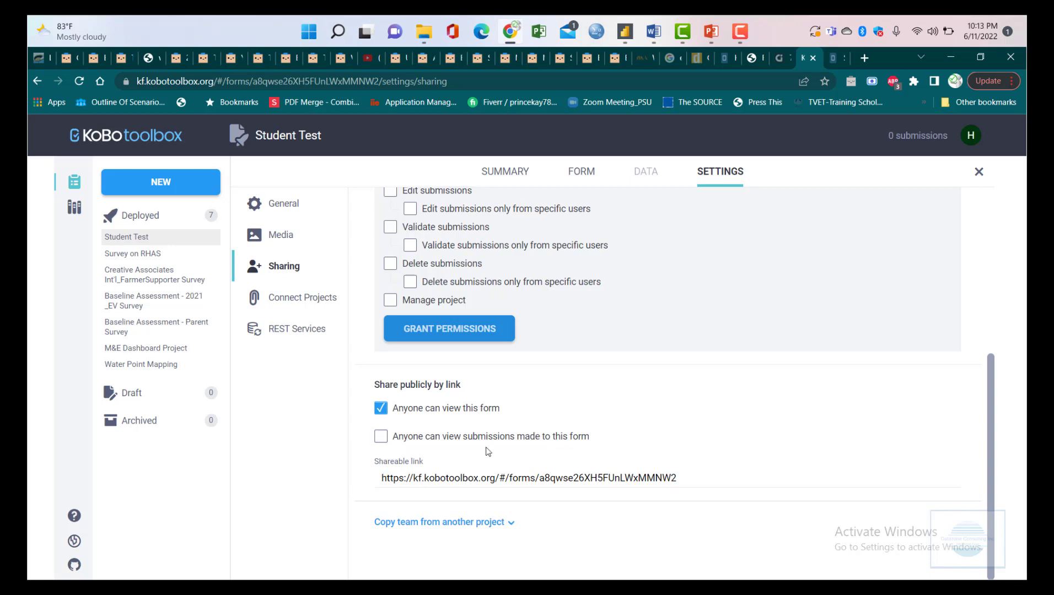
click(383, 440)
click(382, 440)
scroll(632, 454, up, 4)
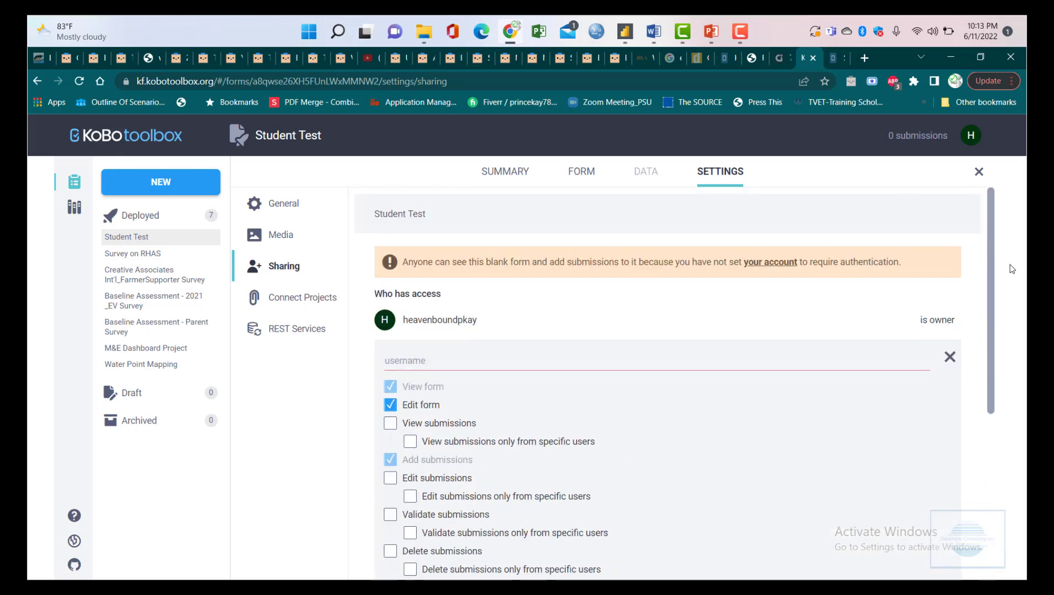
- Close the add-user panel, browse the Connect Projects, REST Services and General settings, then return to the seven-project list
click(949, 357)
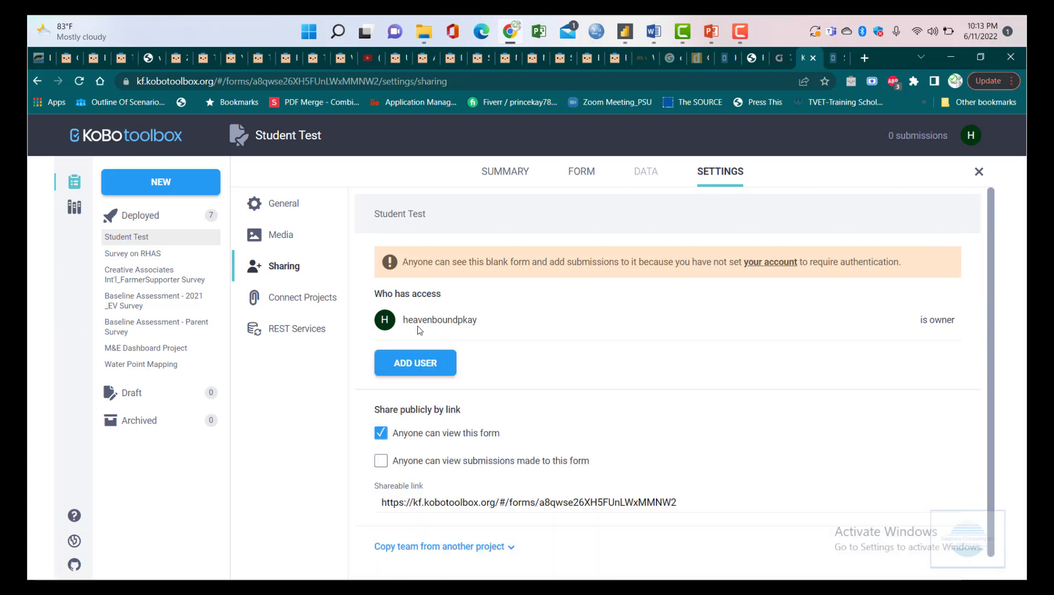
click(301, 298)
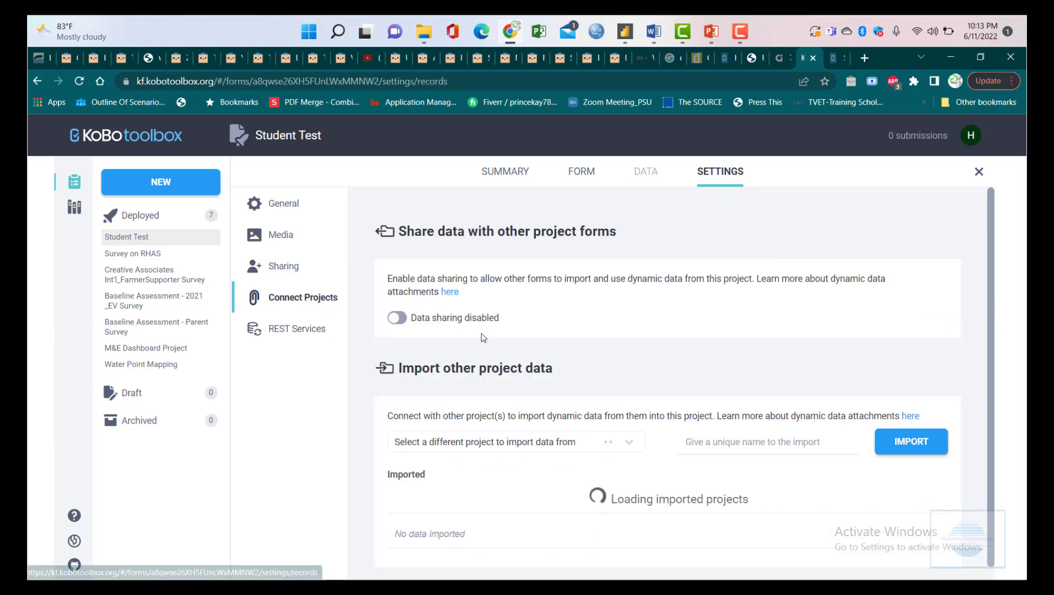
click(291, 329)
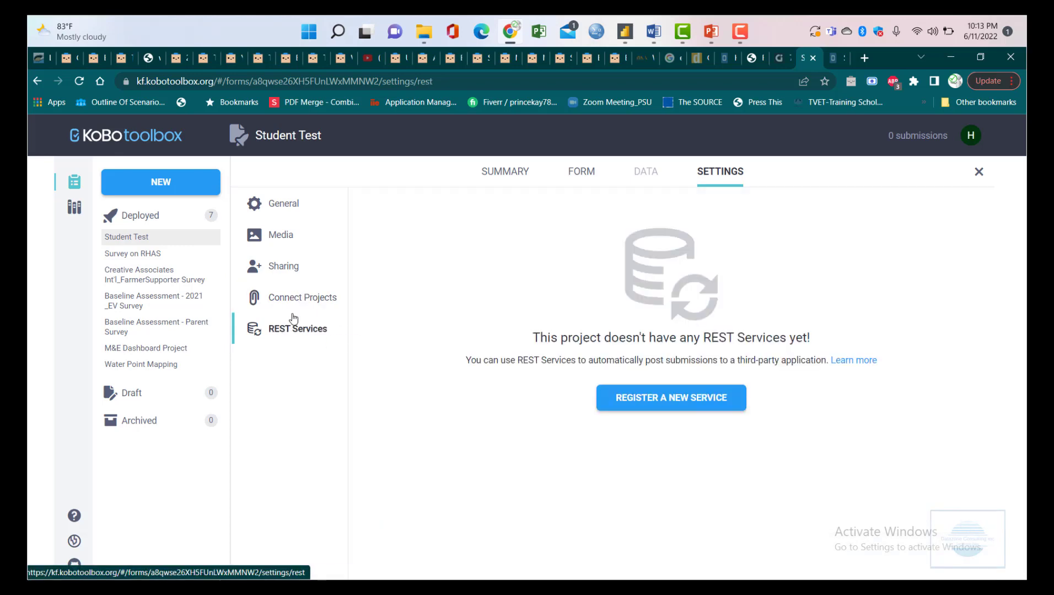
click(278, 204)
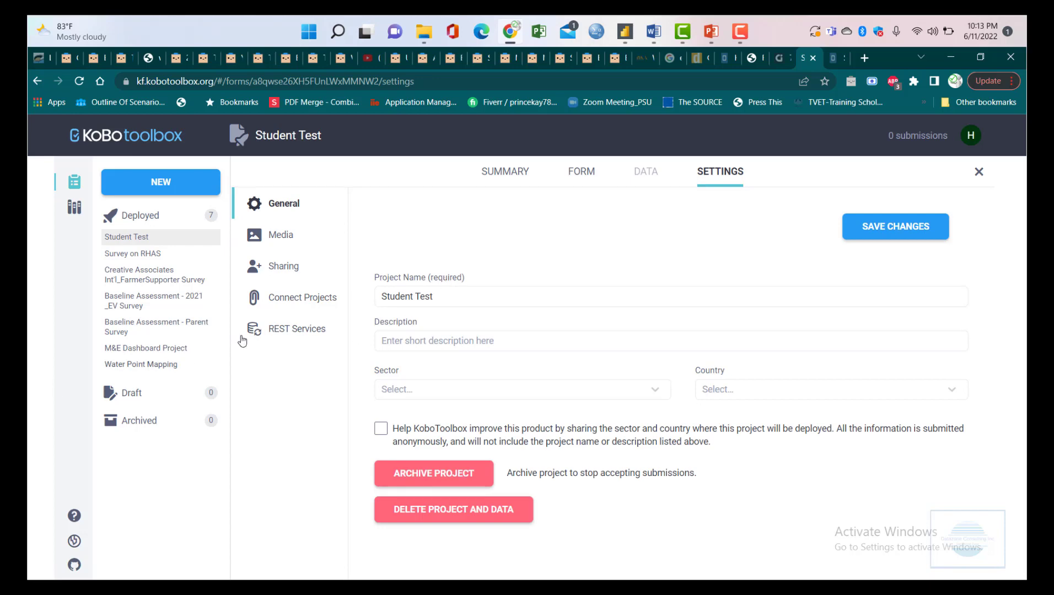
click(75, 182)
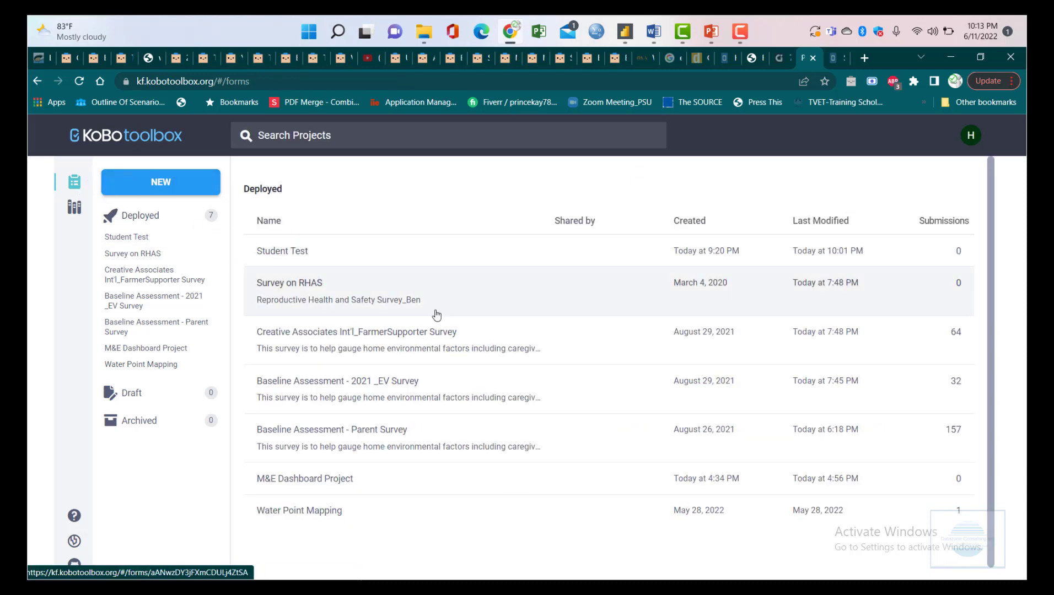